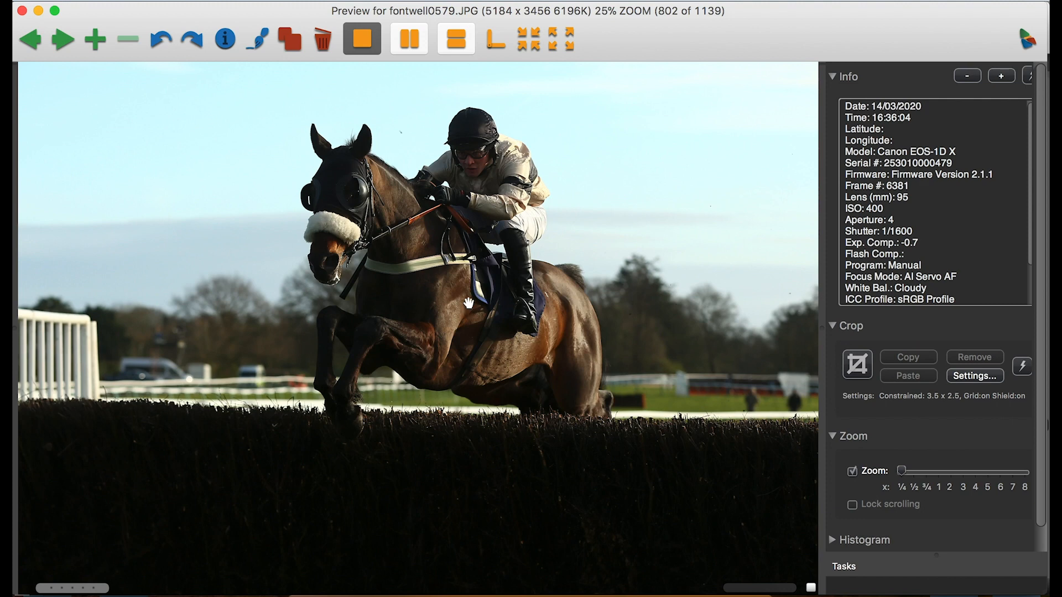
Open the horse race photo fontwell0579.JPG from the preview in Photoshop for editing.
click(261, 45)
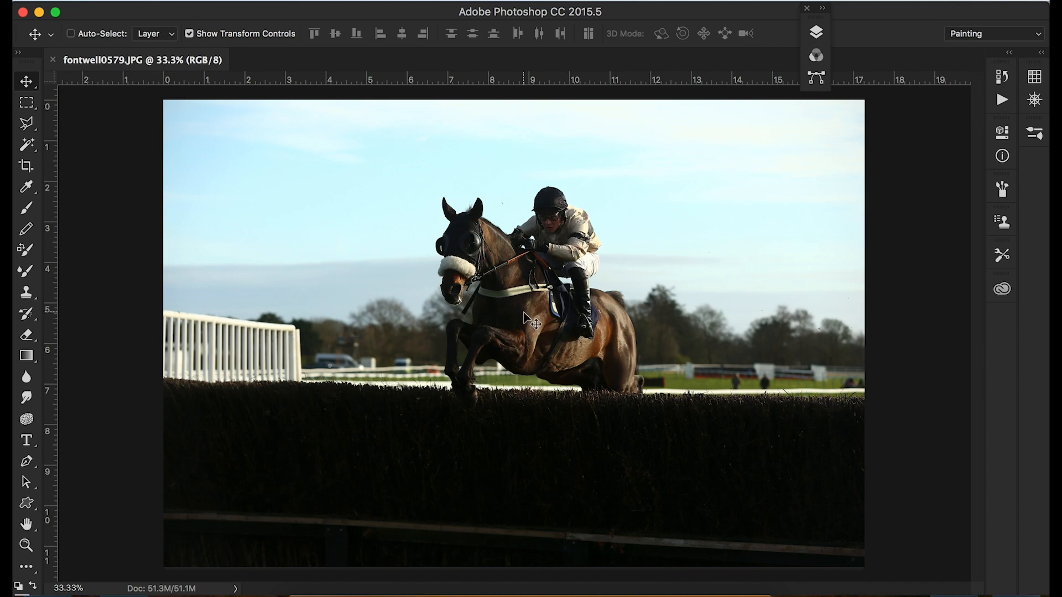
key(super+plus)
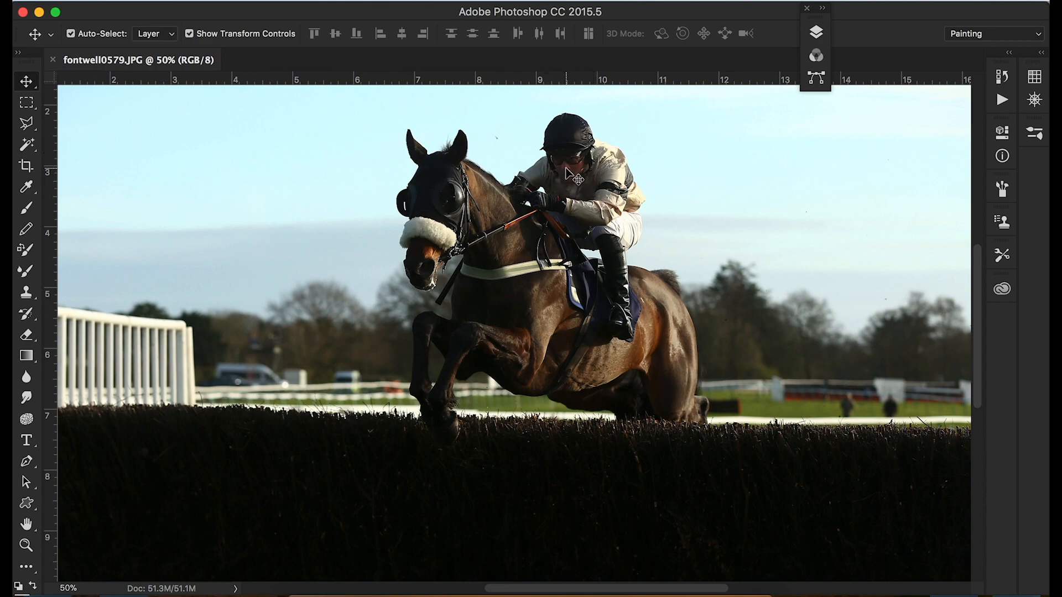
drag(538, 281, 476, 316)
click(491, 263)
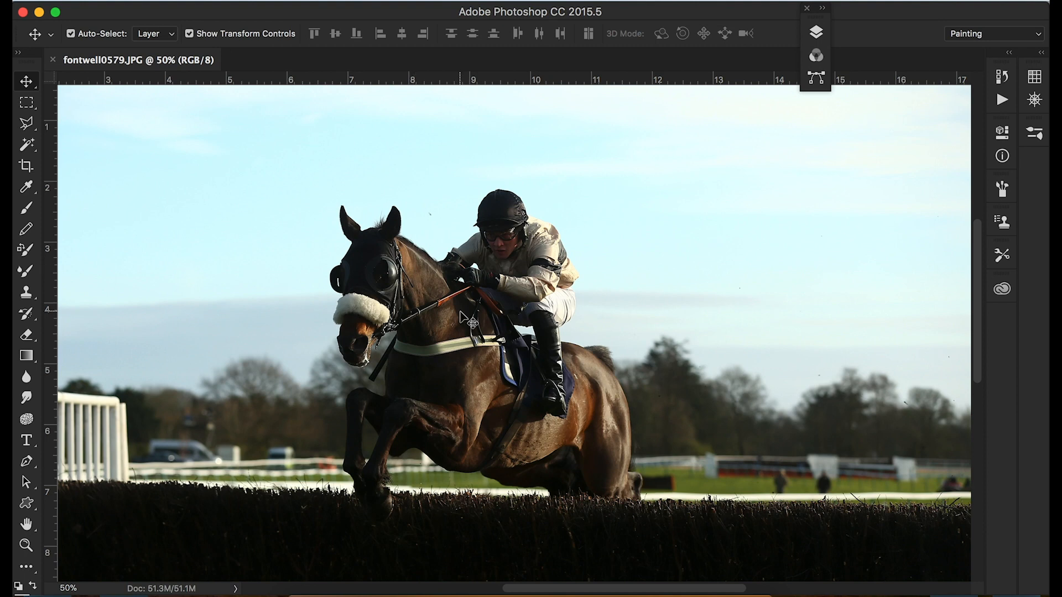
Apply the Camera Raw Filter to the photo with Contrast +14, Highlights -25, Shadows +38 and Whites -46.
click(411, 2)
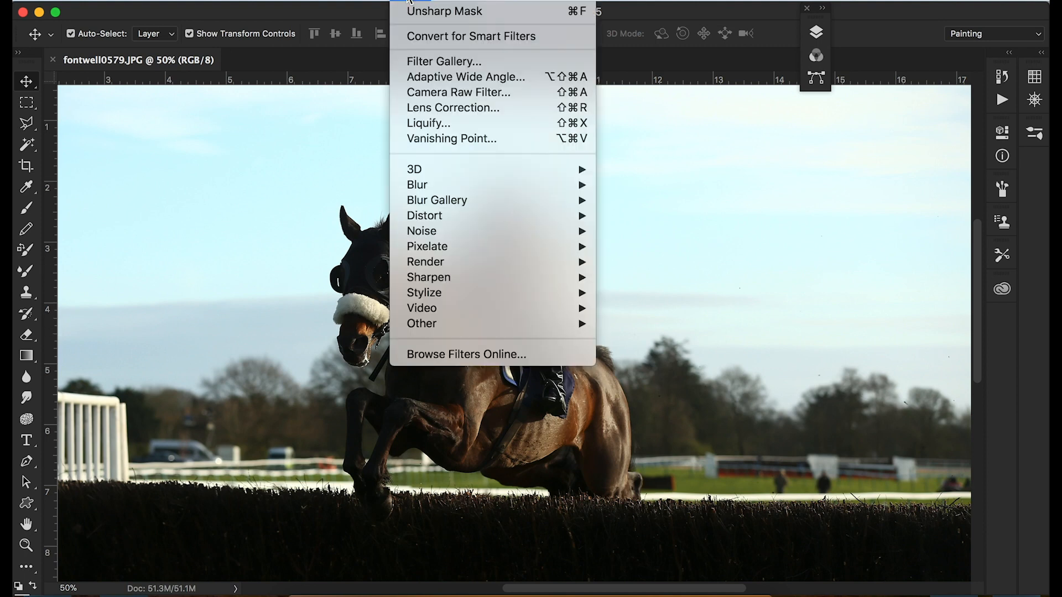
click(420, 93)
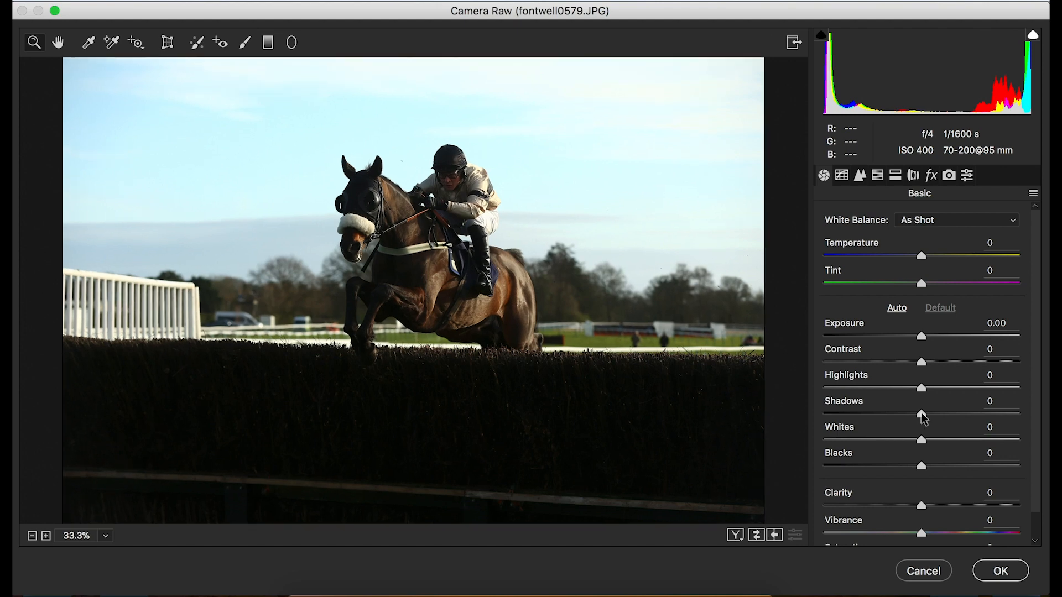
click(545, 409)
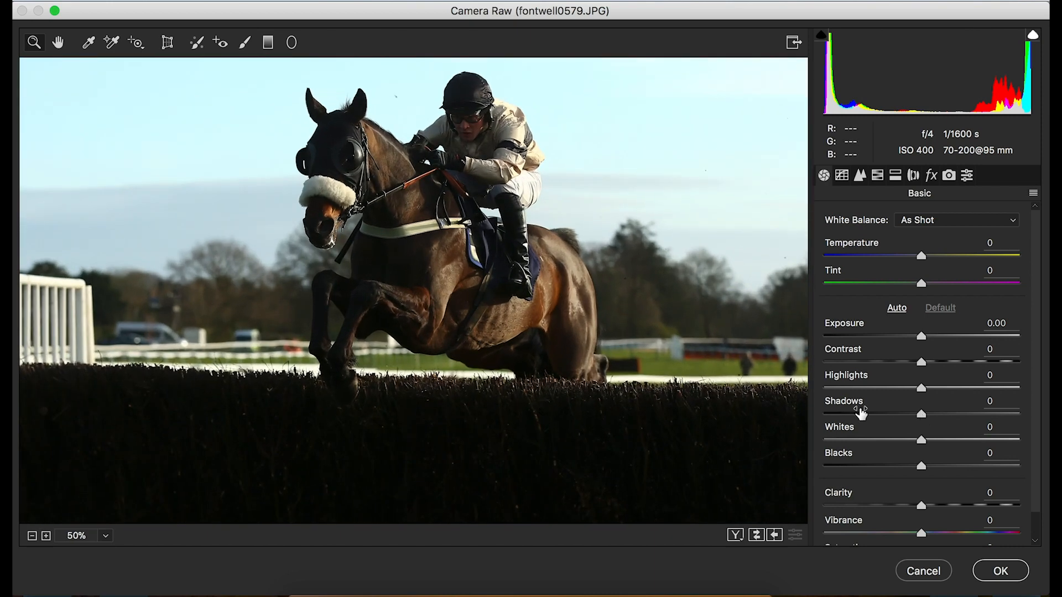
drag(921, 415, 950, 418)
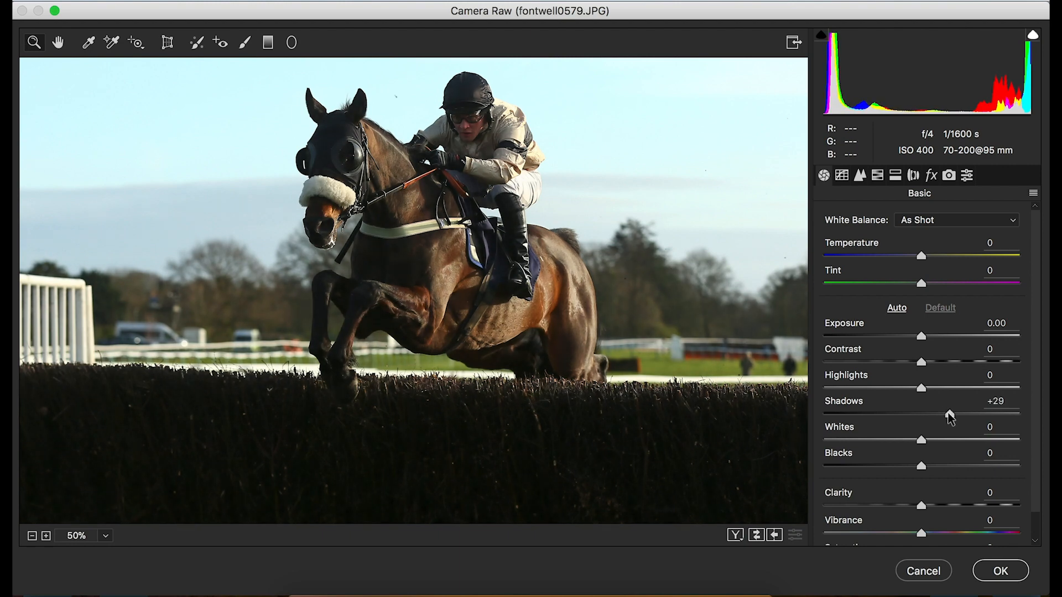
drag(951, 419, 948, 417)
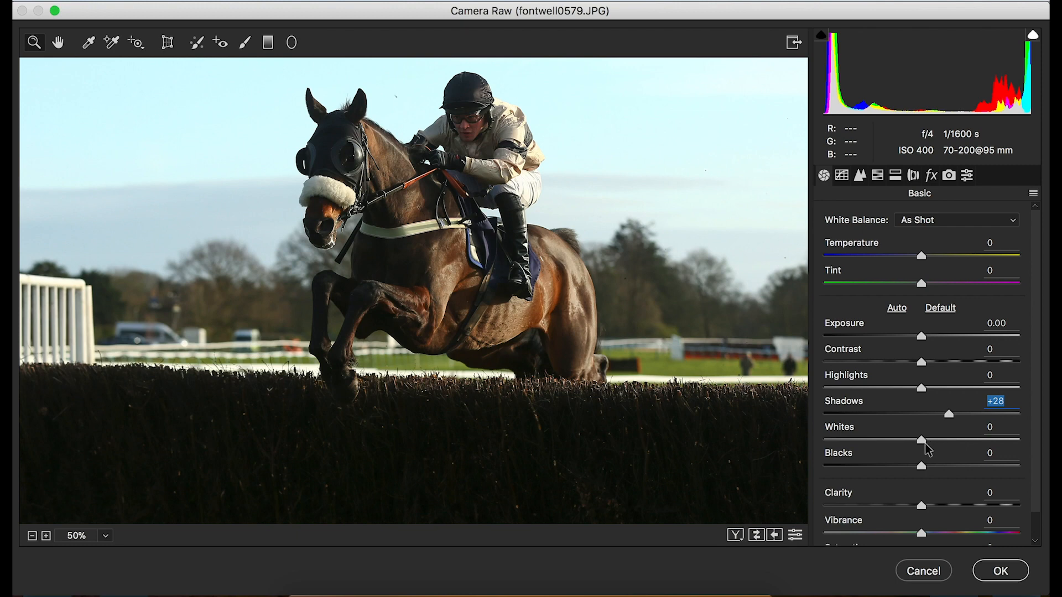
drag(924, 445, 876, 437)
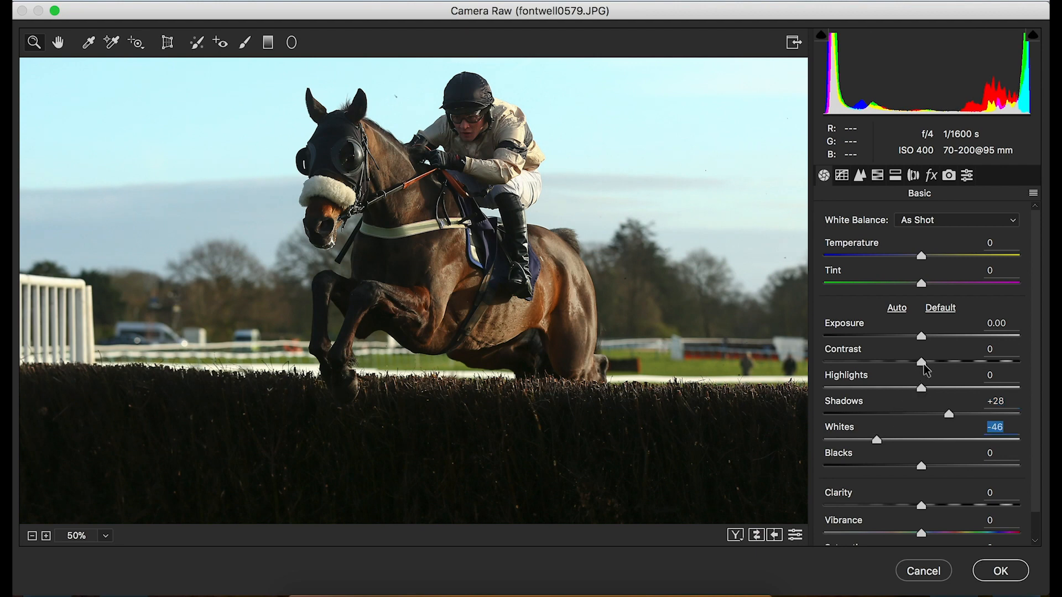
drag(922, 363, 897, 396)
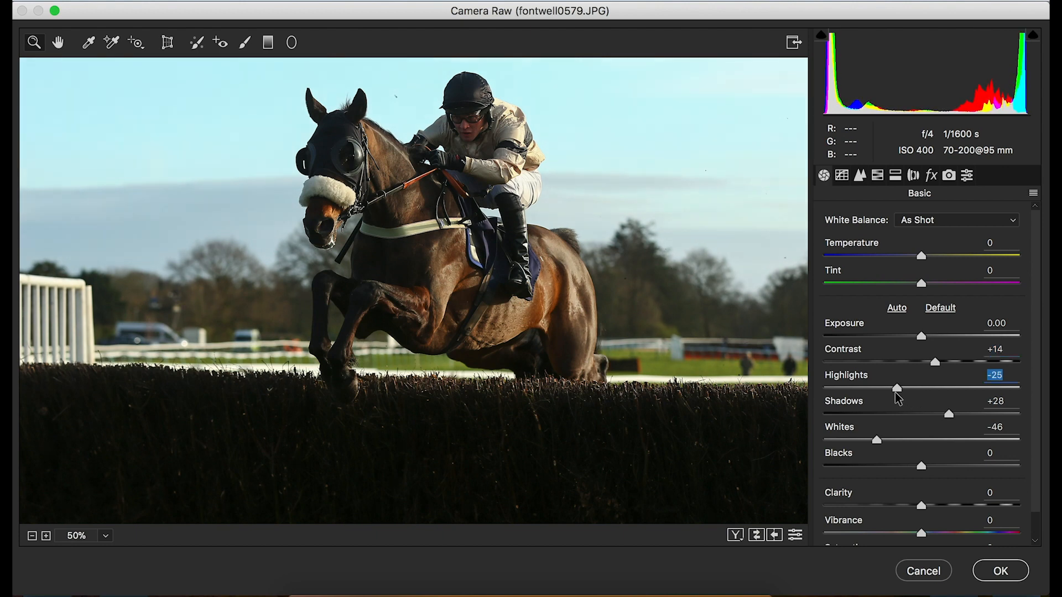
drag(950, 419, 960, 419)
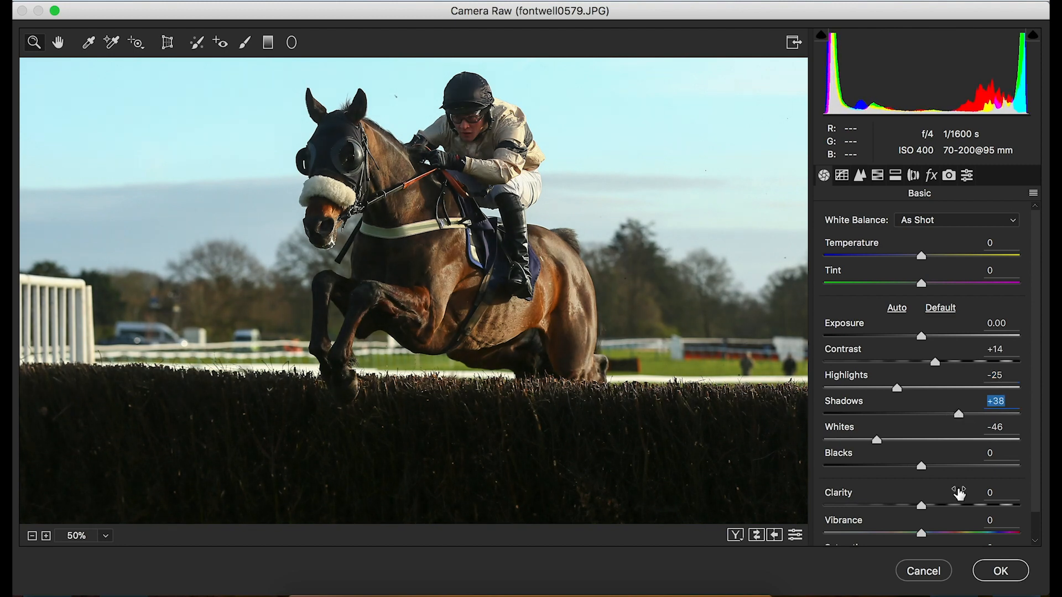
click(999, 572)
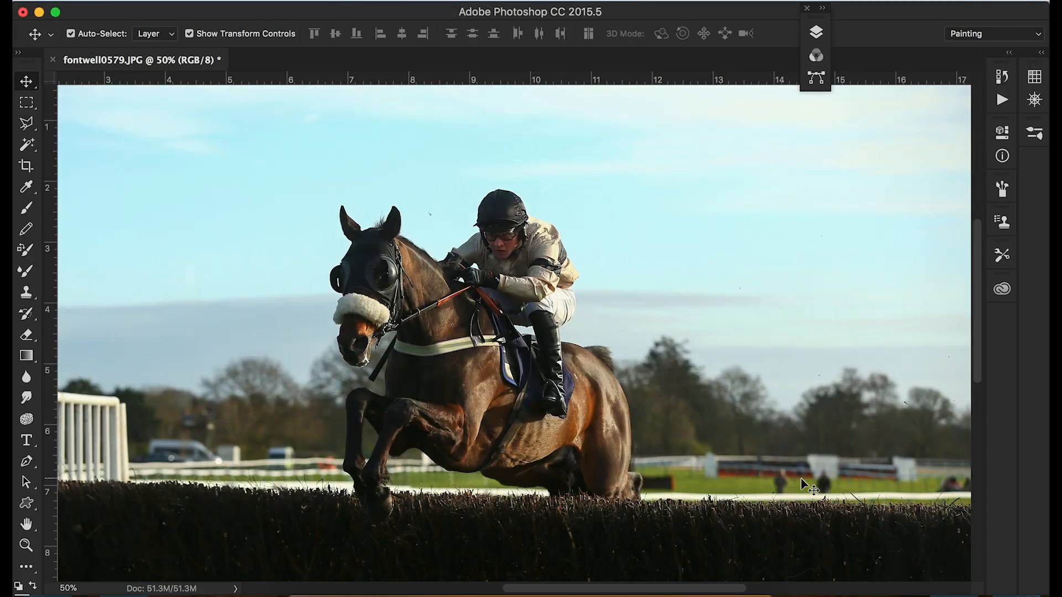
Compare the photo before and after the Camera Raw Filter by undoing and restoring it.
scroll(801, 479, down, 2)
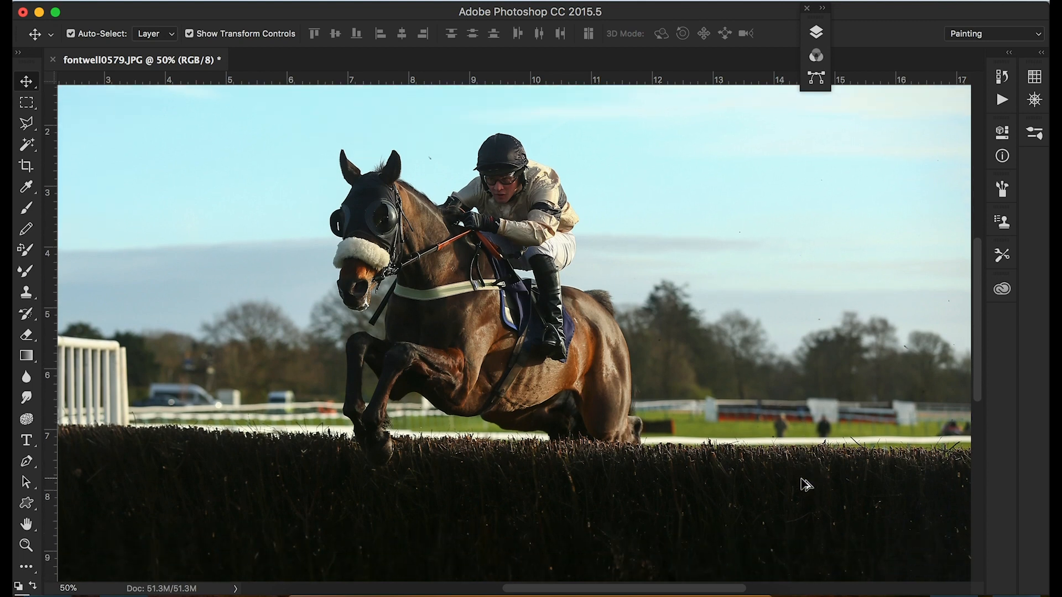
key(alt+super+z)
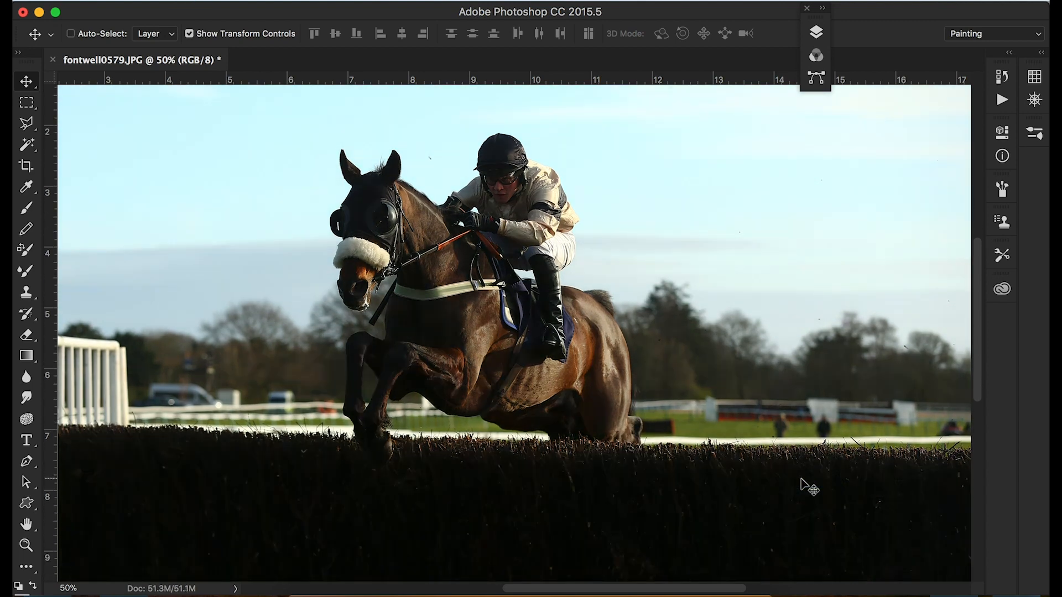
key(shift+super+z)
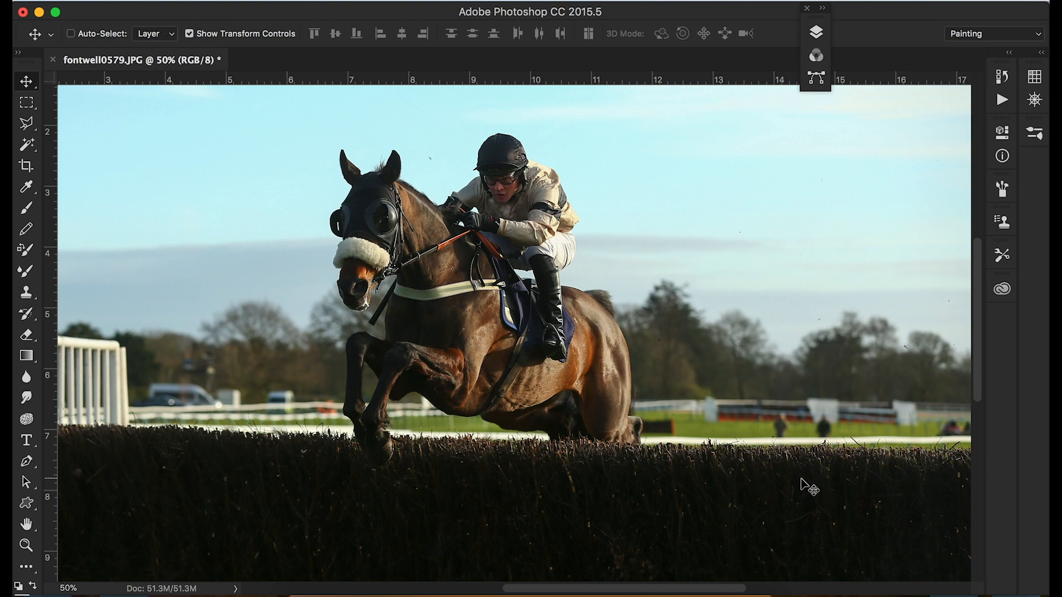
Apply a Levels adjustment with the RGB white input level at 246 and the midtone at about 1.02.
key(super+l)
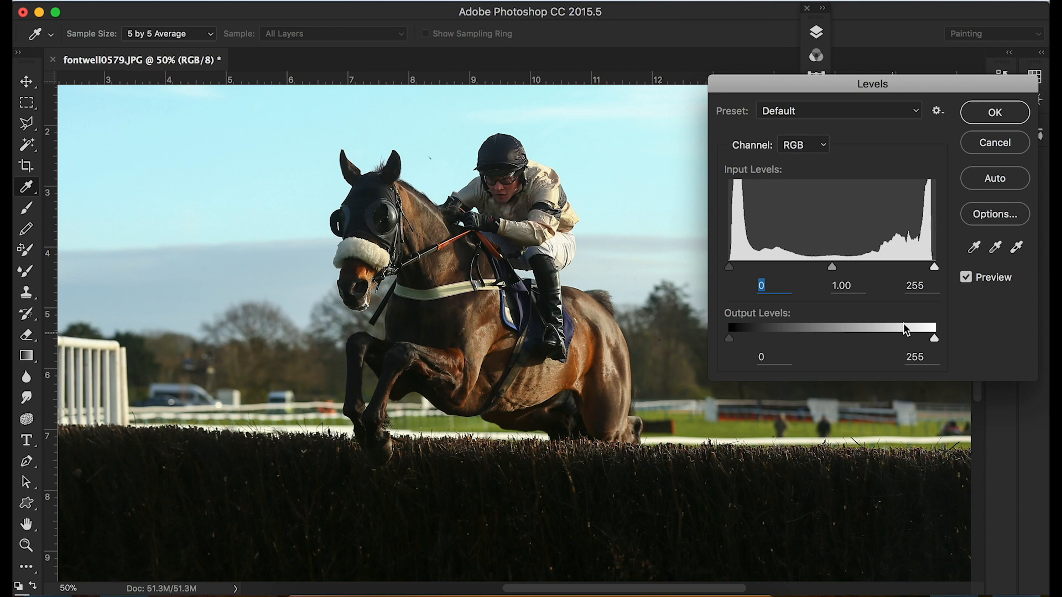
drag(934, 266, 927, 265)
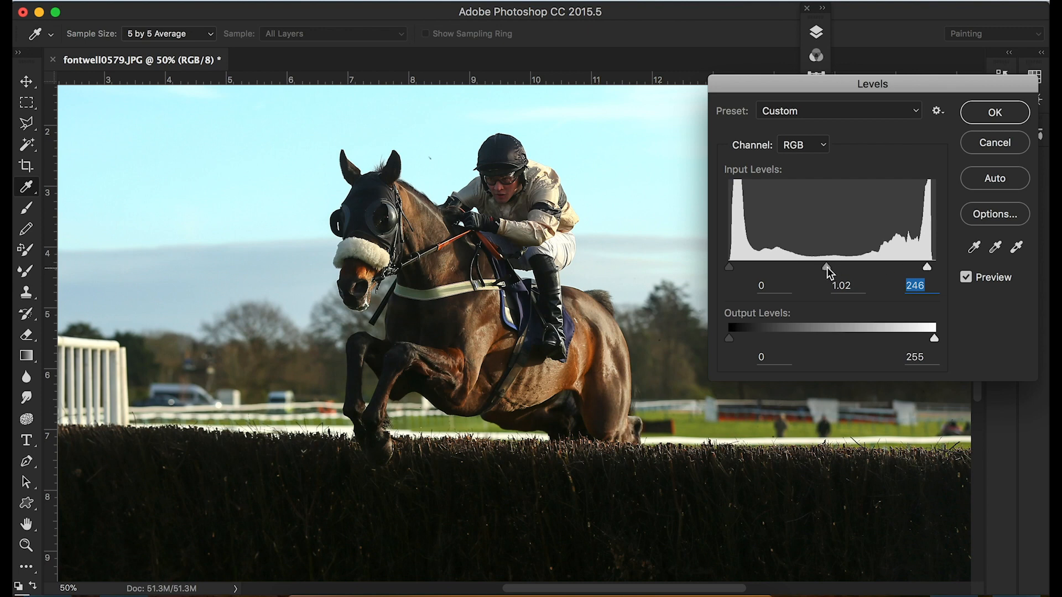
drag(824, 268, 824, 268)
click(994, 113)
Apply a Brightness/Contrast adjustment with Brightness 5 and Contrast 29.
click(235, 1)
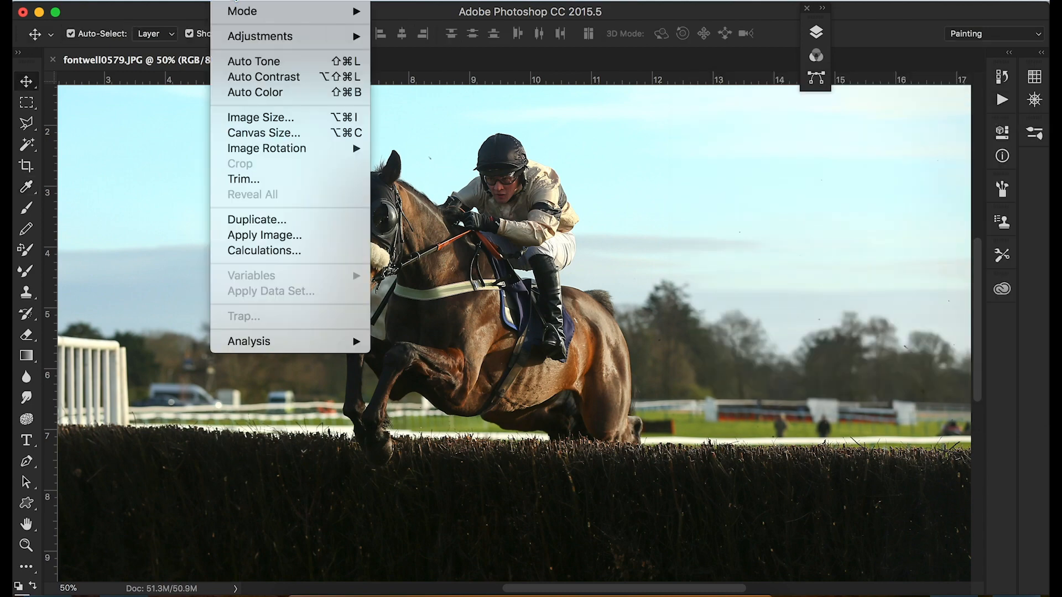
mouse_move(238, 36)
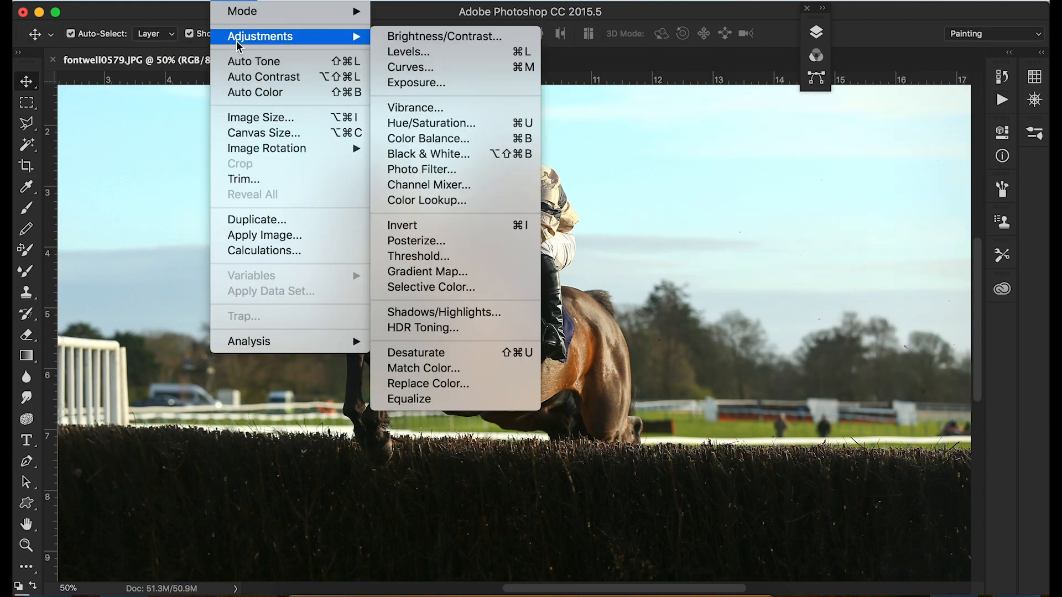
click(417, 38)
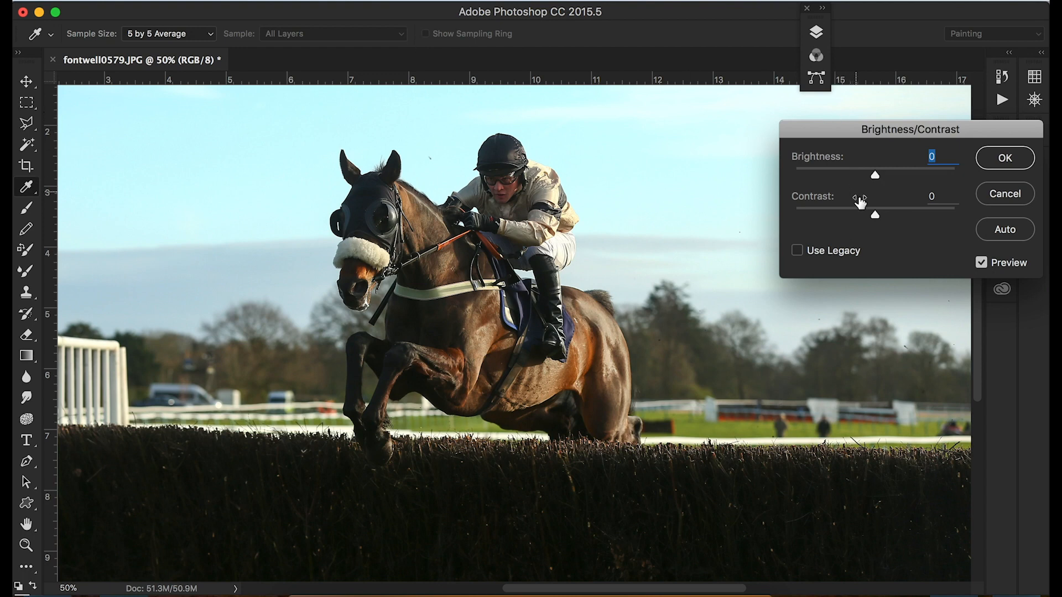
drag(873, 216, 902, 230)
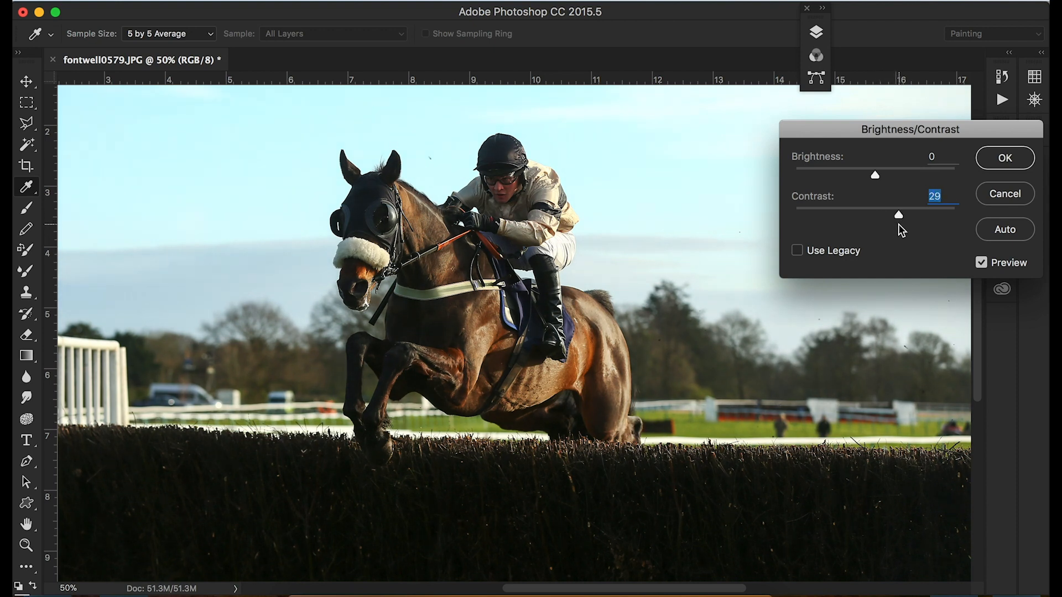
drag(875, 174, 878, 174)
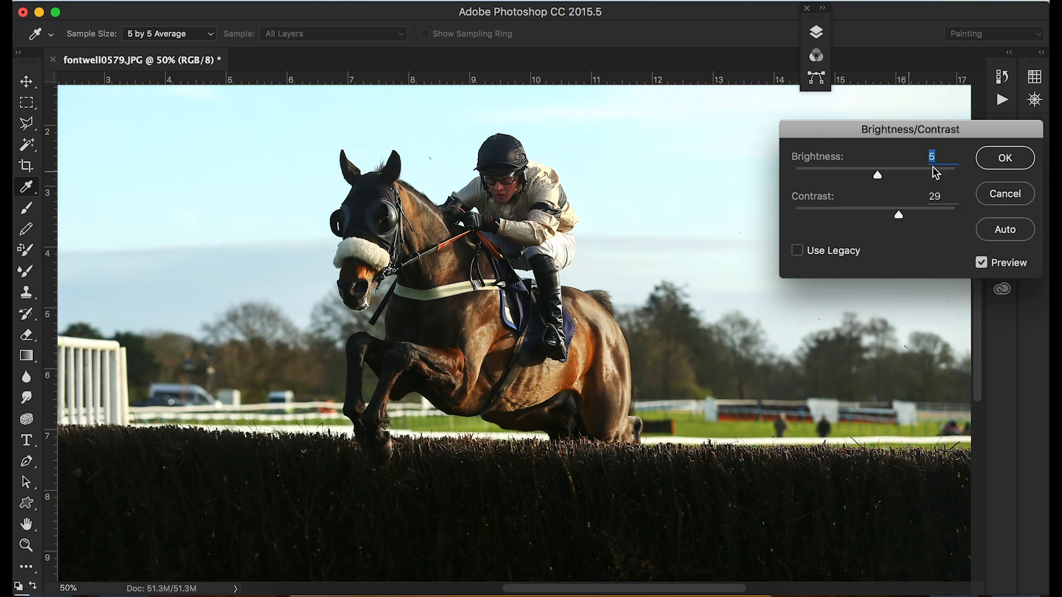
click(984, 159)
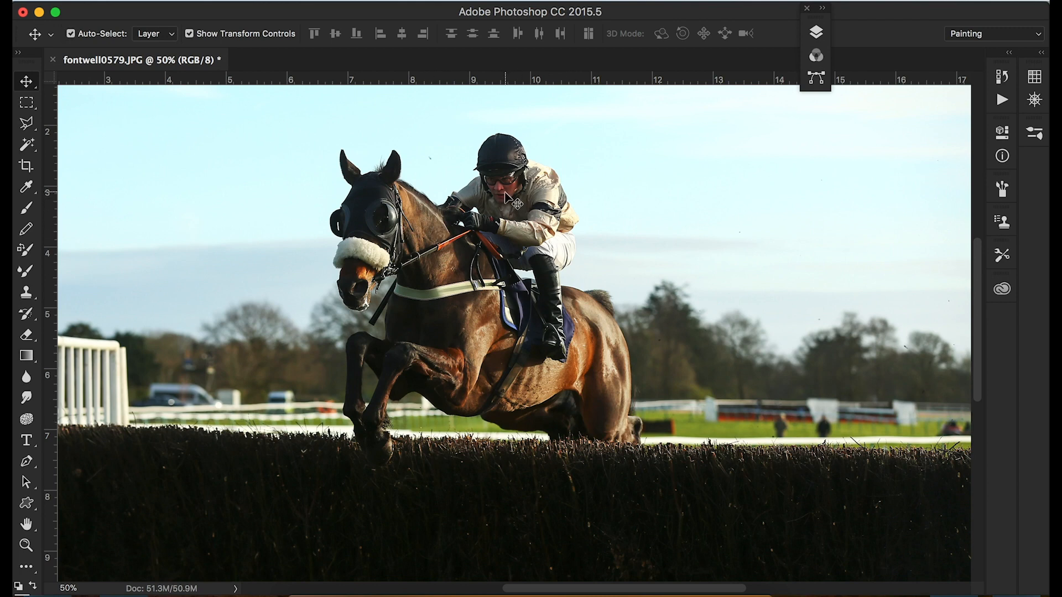
Apply a Hue/Saturation adjustment that raises the Lightness of the Reds to about +10.
key(super+l)
key(super+u)
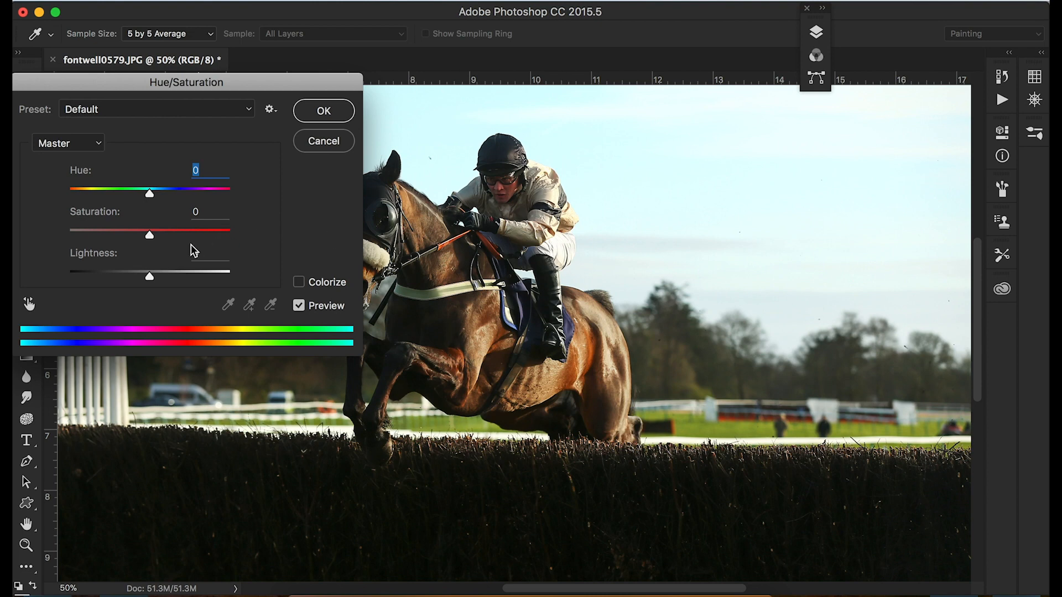
click(91, 148)
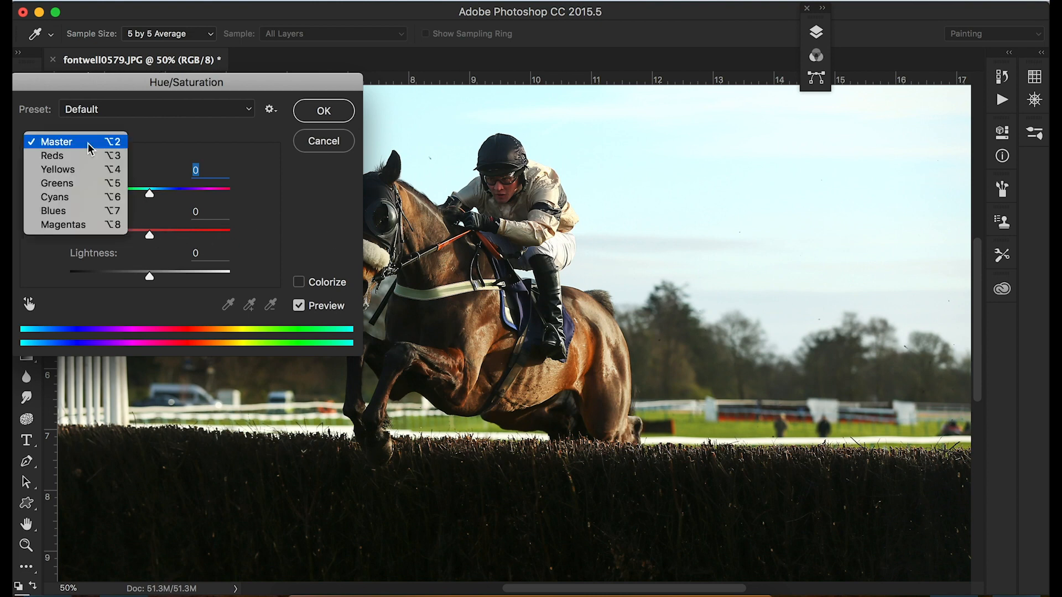
click(88, 157)
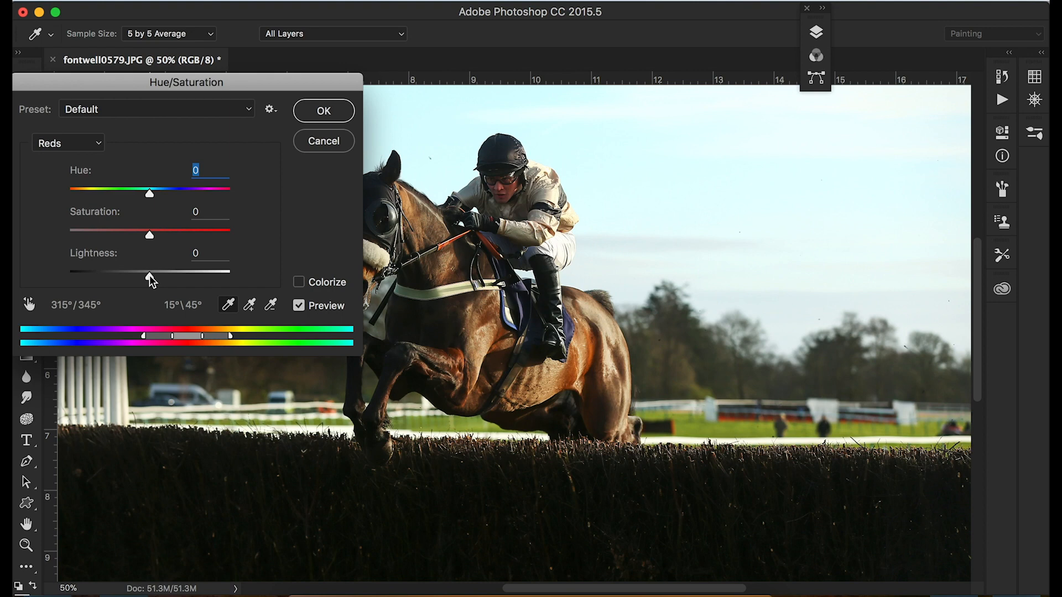
drag(149, 275, 157, 277)
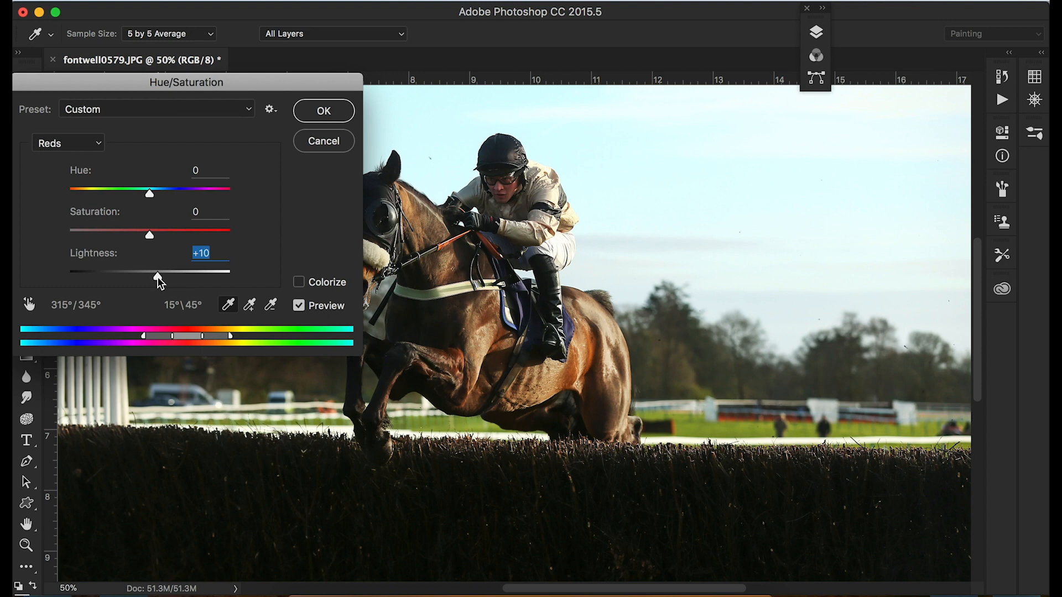
click(157, 276)
click(322, 111)
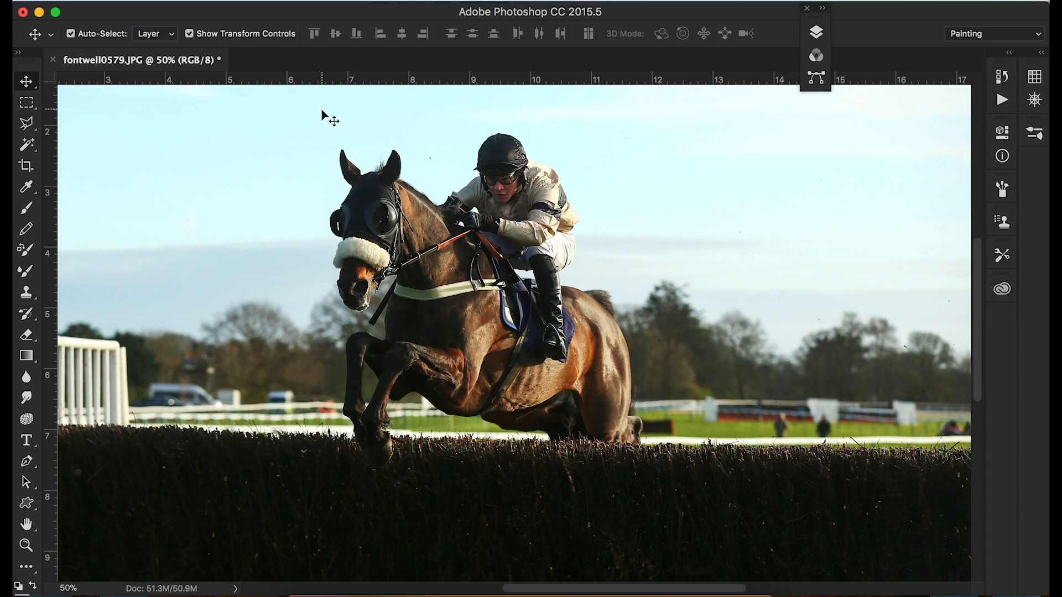
Sharpen the photo with the Unsharp Mask filter at an Amount of 60%.
key(super+plus)
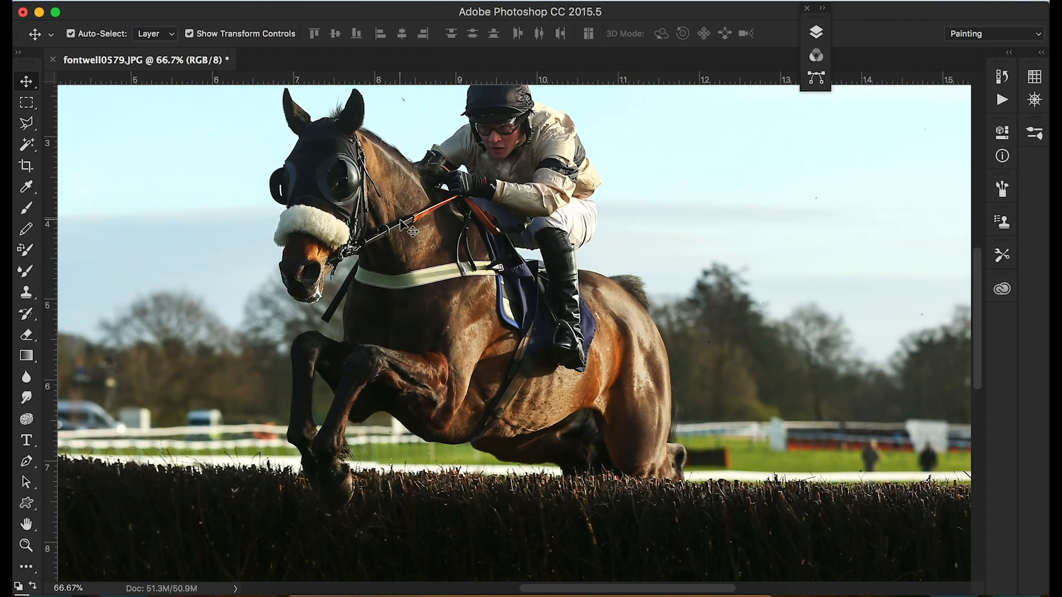
click(416, 1)
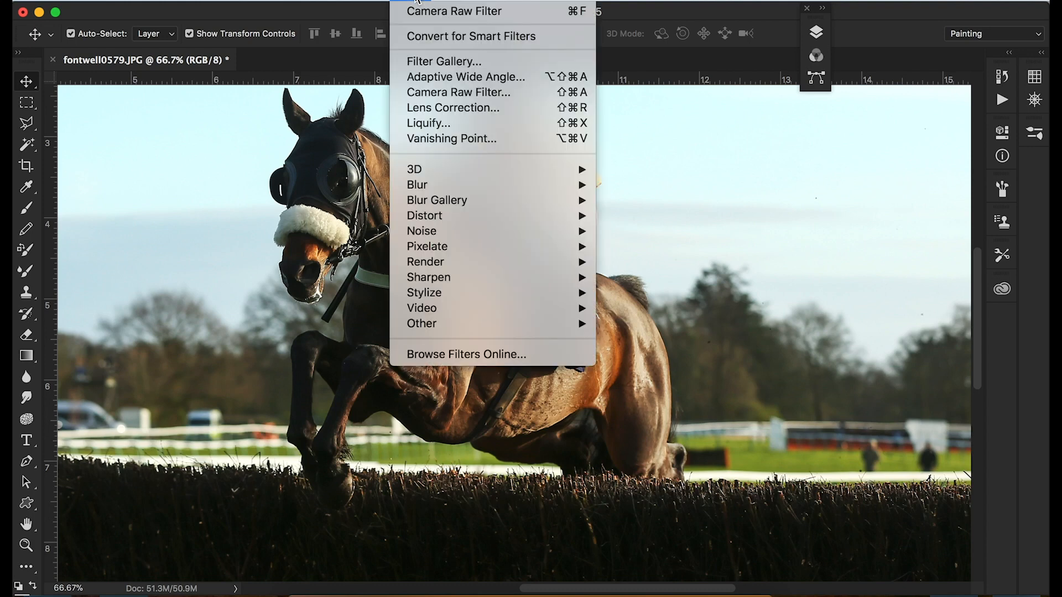
mouse_move(433, 279)
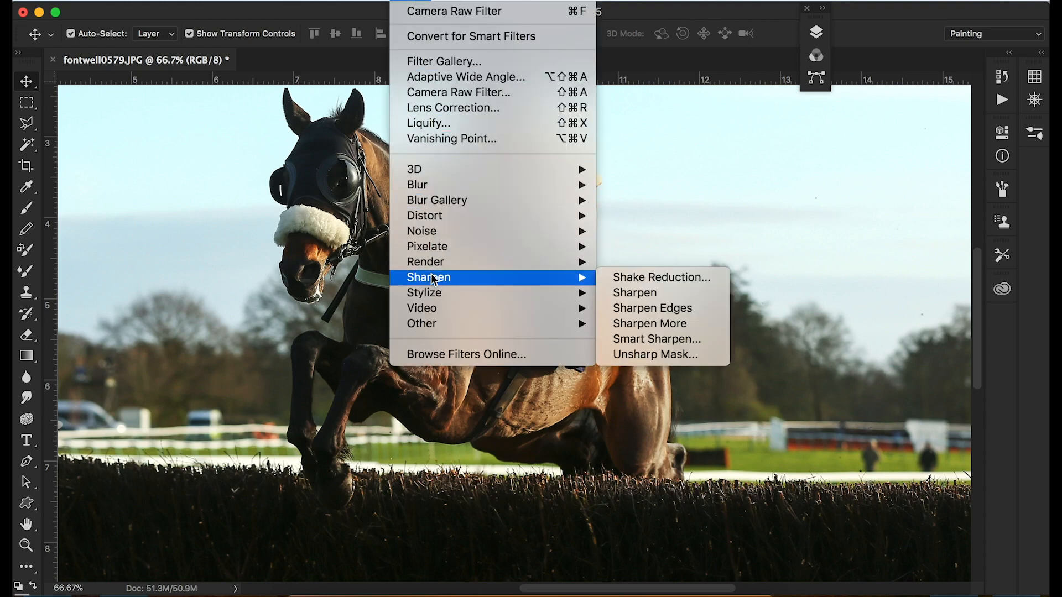
click(636, 354)
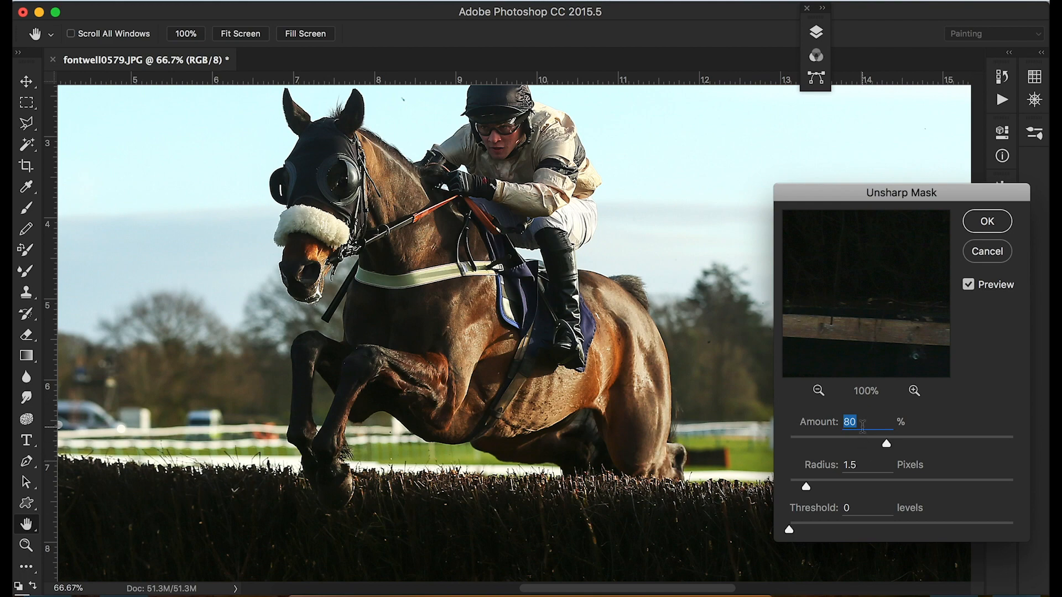
text(60)
key(Return)
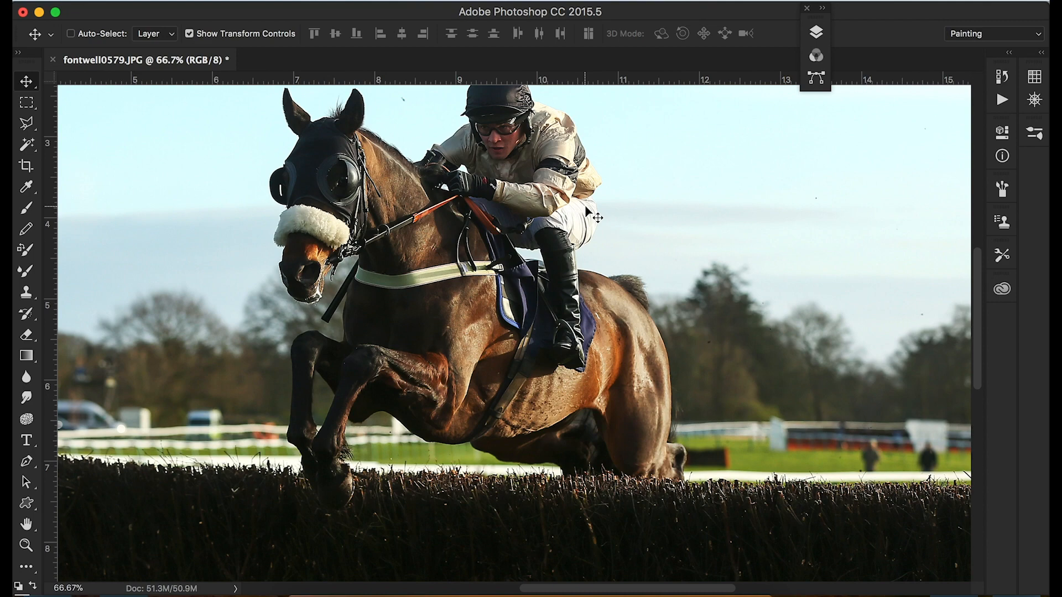
Apply another Levels adjustment that slightly nudges the RGB midtone input level.
key(super+minus)
key(super+minus)
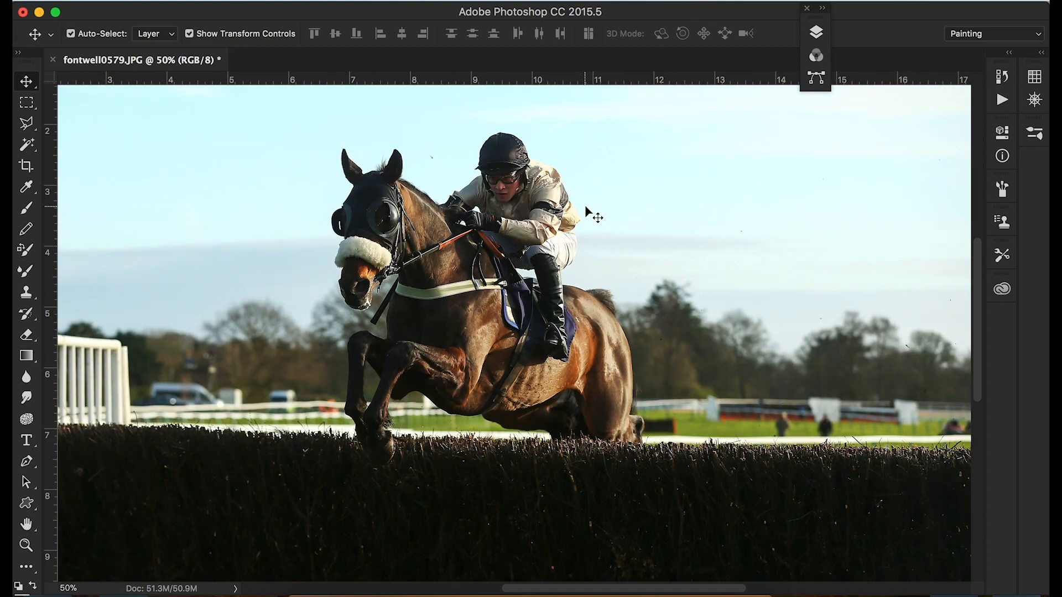
key(super+l)
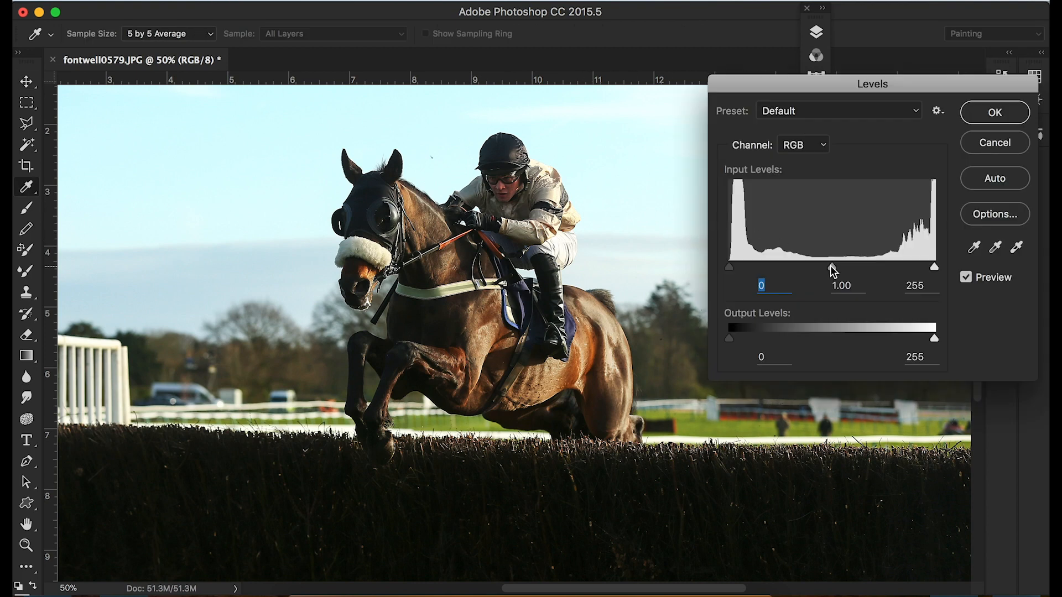
drag(831, 267, 830, 267)
click(835, 266)
click(1024, 117)
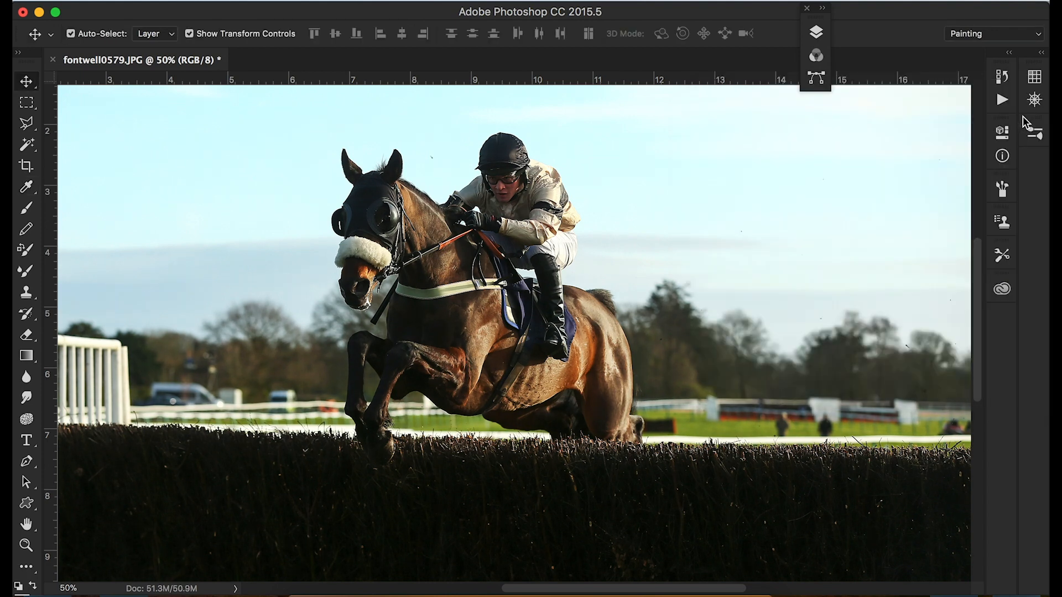
Apply a Hue/Saturation adjustment that slightly raises the Master Saturation of the whole photo.
key(super+u)
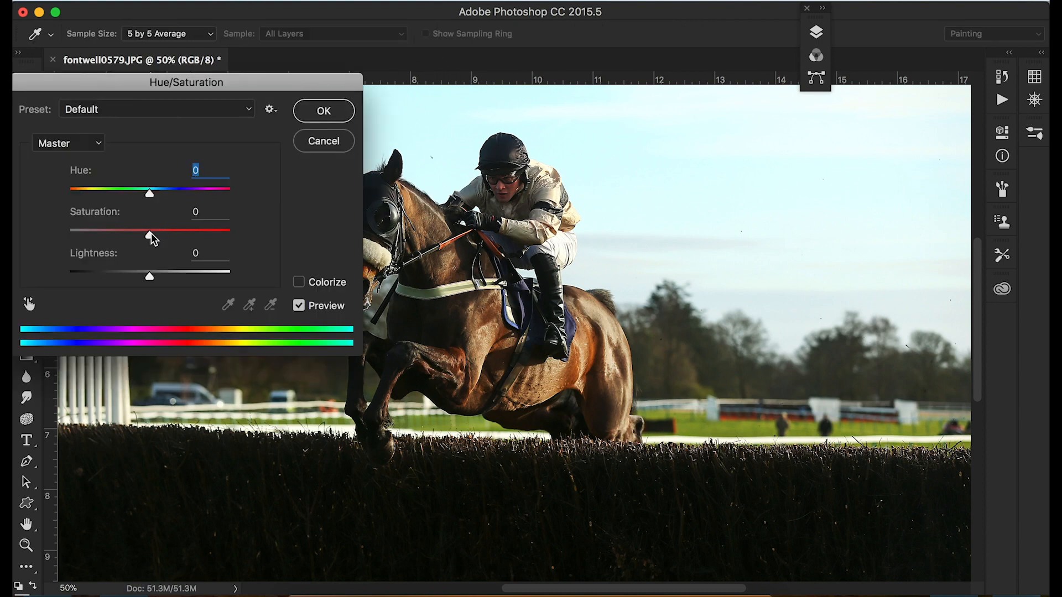
drag(211, 76, 877, 2)
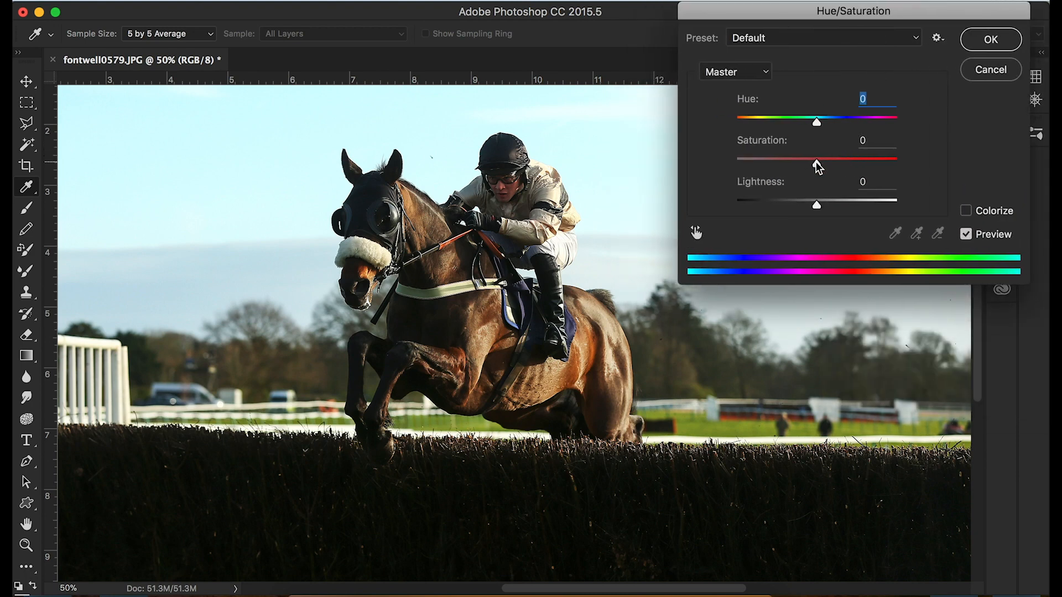
drag(815, 161, 822, 162)
click(990, 39)
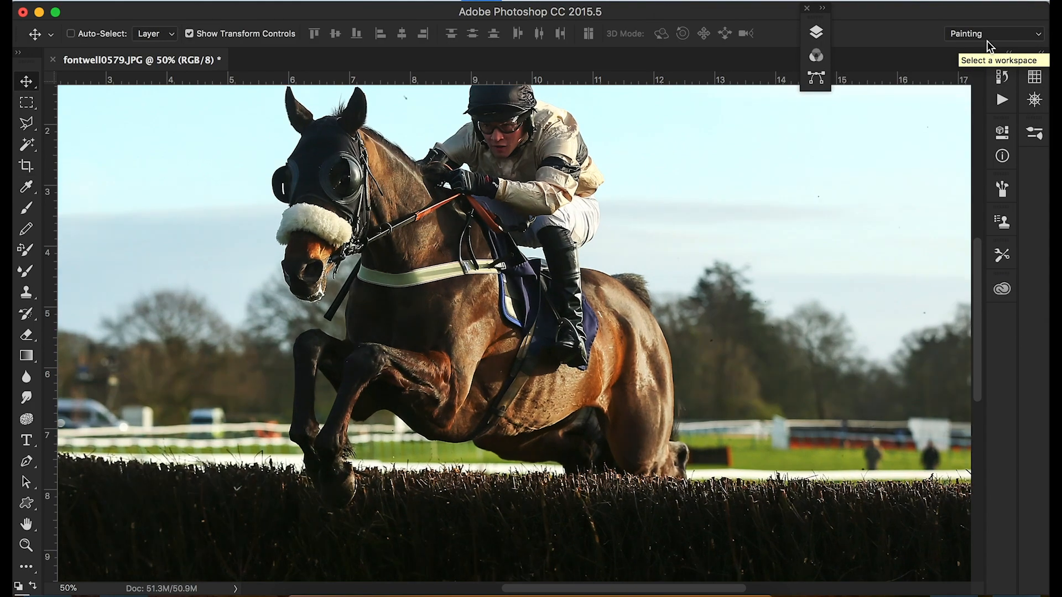
key(super+equal)
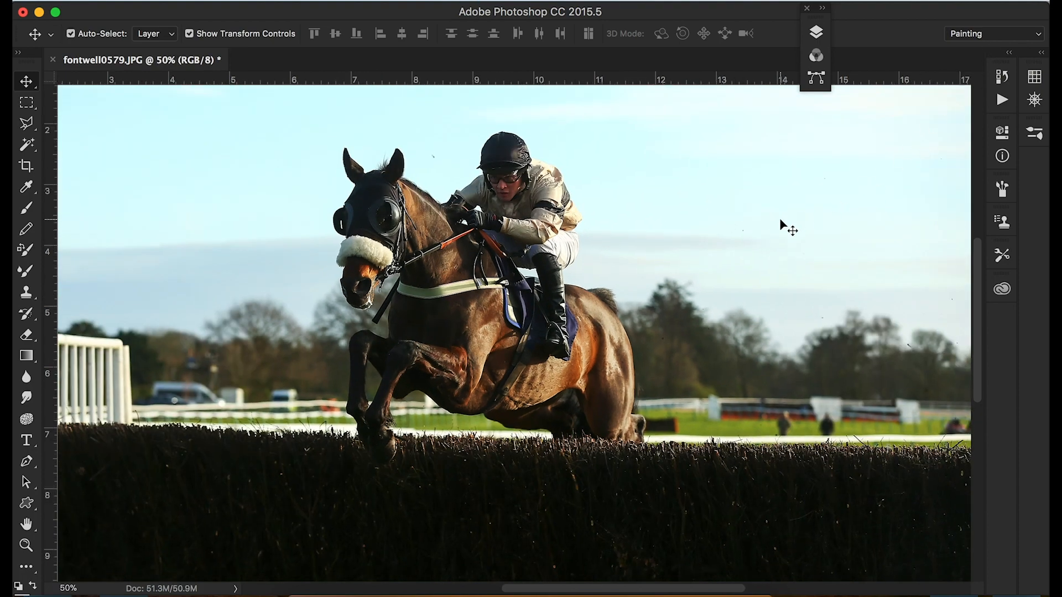
Crop the photo at the 5:7 ratio closer around the horse and jockey, removing the lower rail and most of the white fence.
key(super+minus)
click(27, 166)
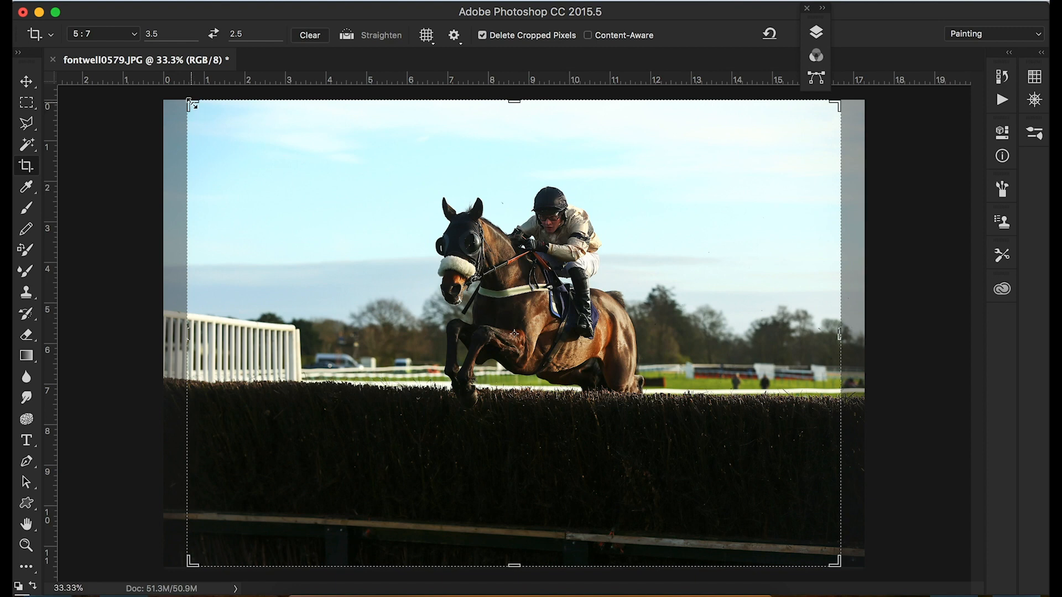
drag(191, 104, 234, 130)
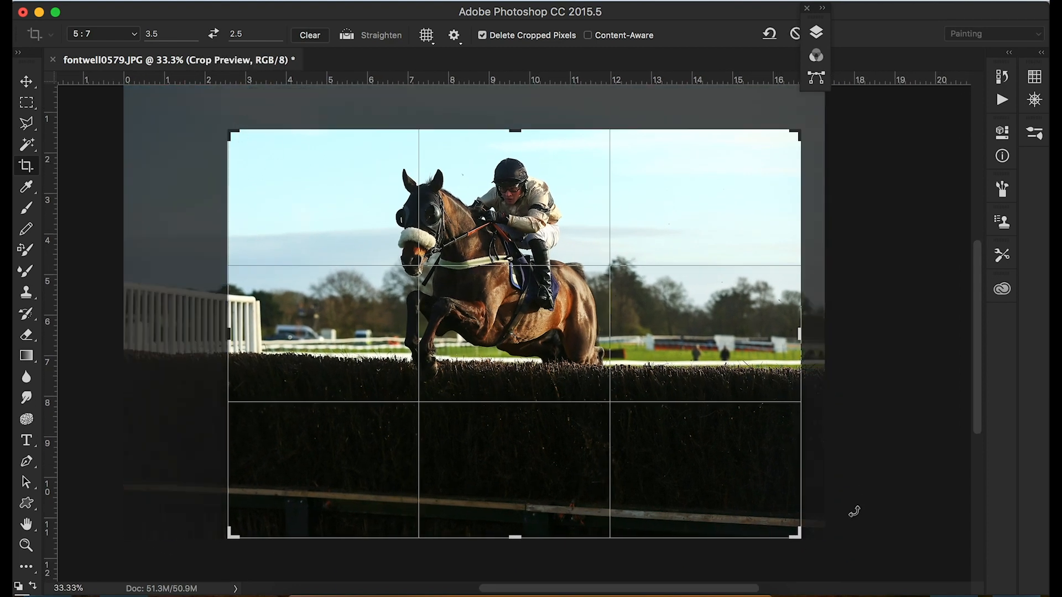
drag(799, 537, 746, 495)
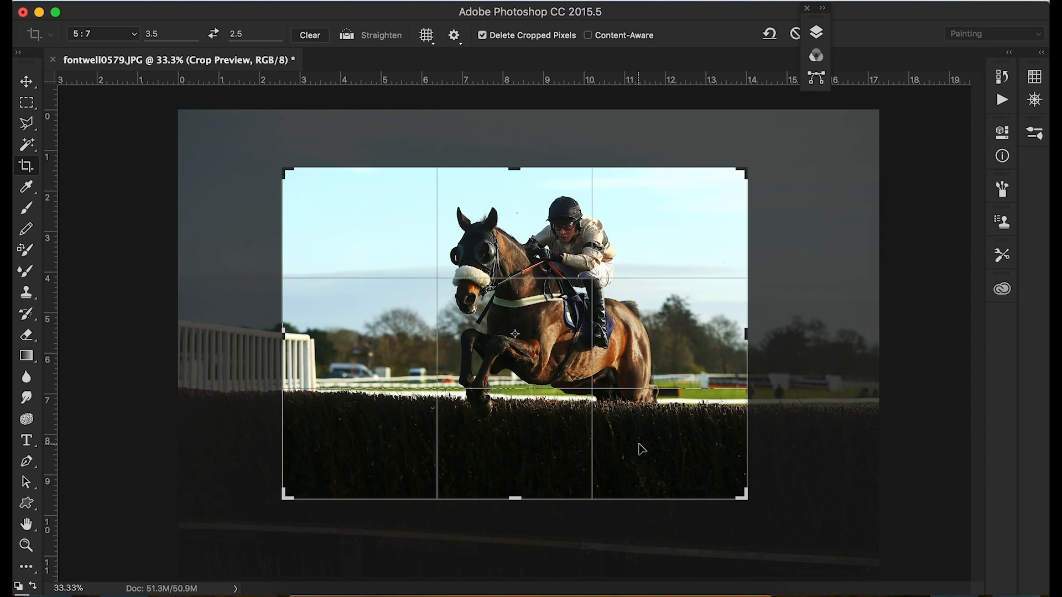
mouse_move(641, 450)
mouse_down()
mouse_move(616, 458)
mouse_move(631, 457)
mouse_up()
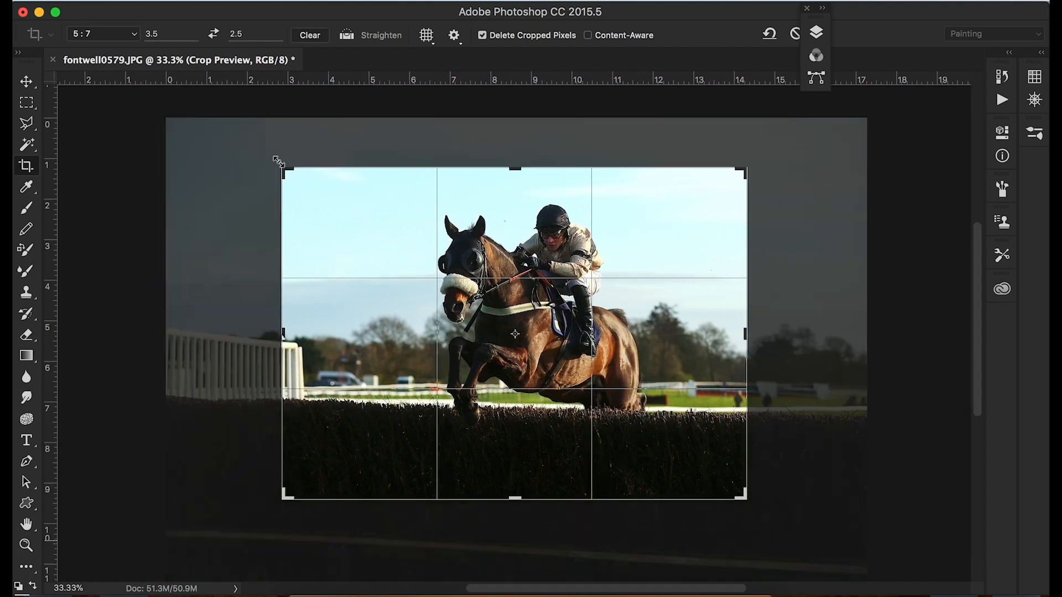
drag(282, 168, 286, 172)
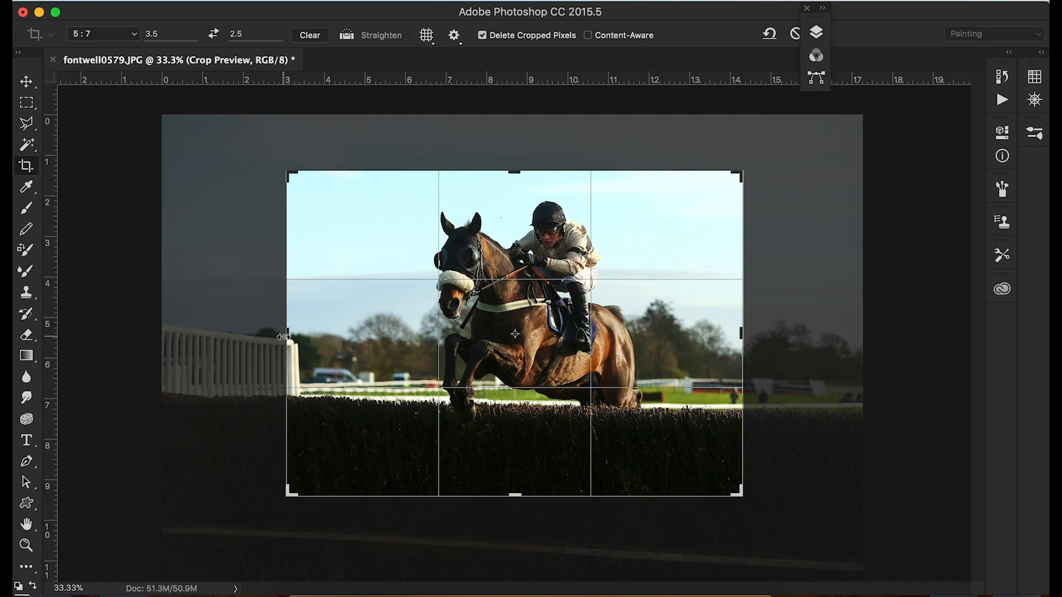
drag(602, 339, 604, 340)
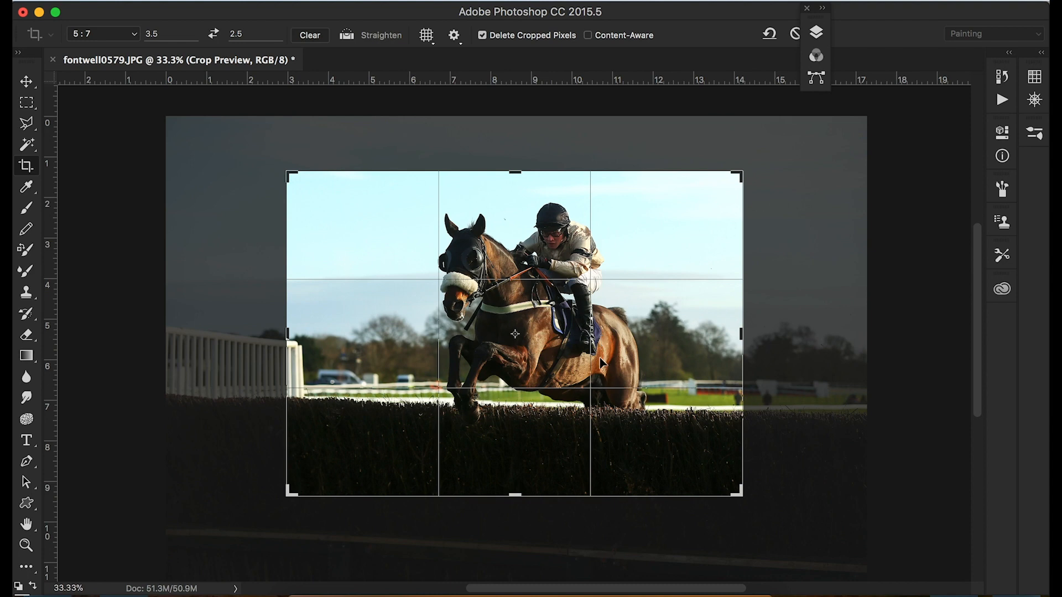
double_click(598, 360)
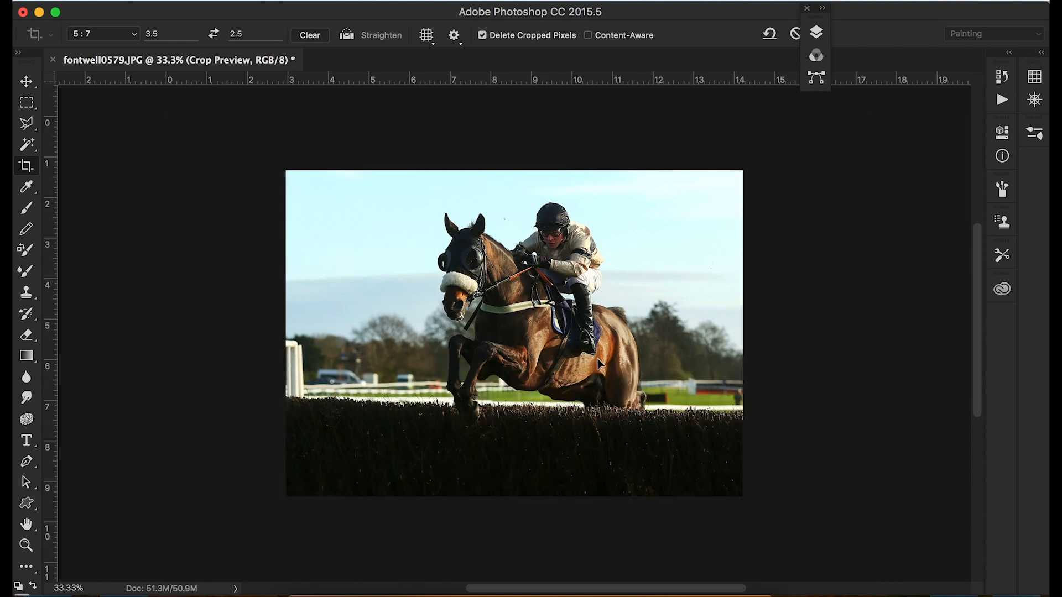
key(super+plus)
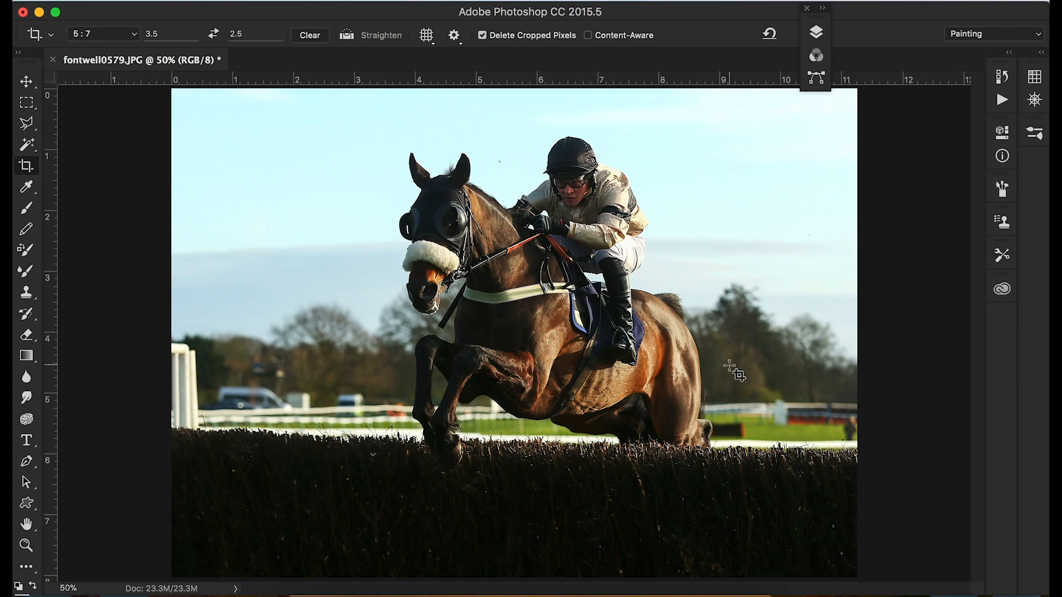
Step back through the crop and earlier adjustments, and redo them to compare the photo before and after editing.
key(super+z)
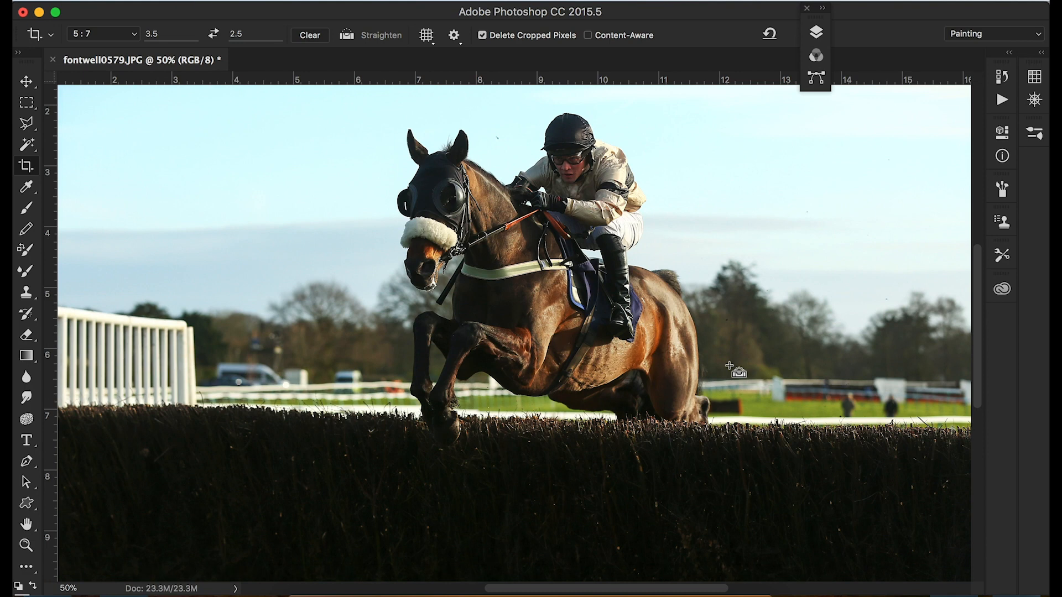
key(super+alt+z)
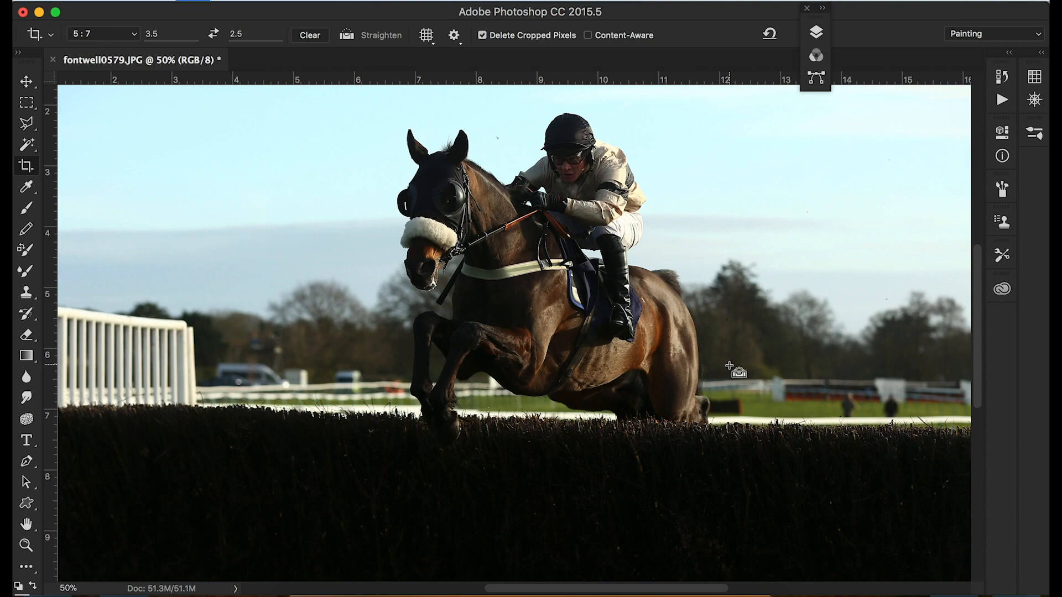
key(super+shift+z)
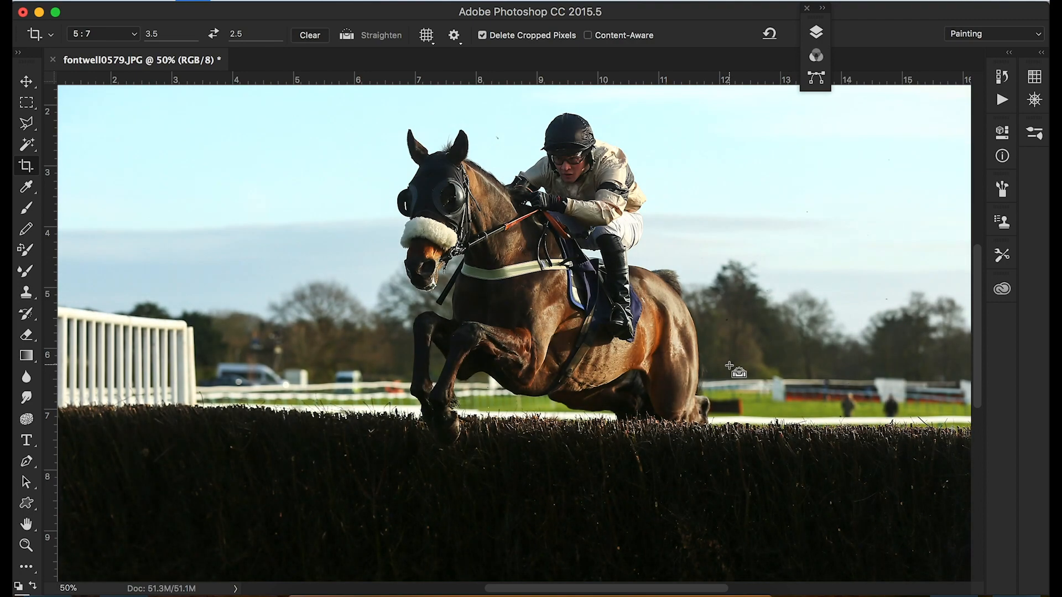
key(super+shift+z)
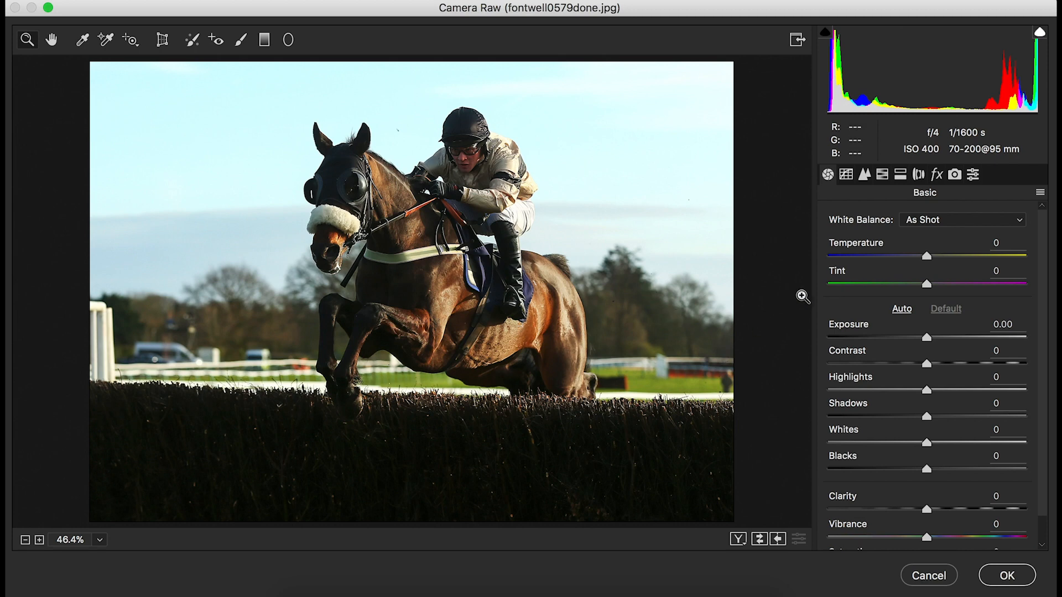
Set the Camera Raw sharpening Amount to 3, trying a Detail of 70 and returning it to 25.
click(865, 174)
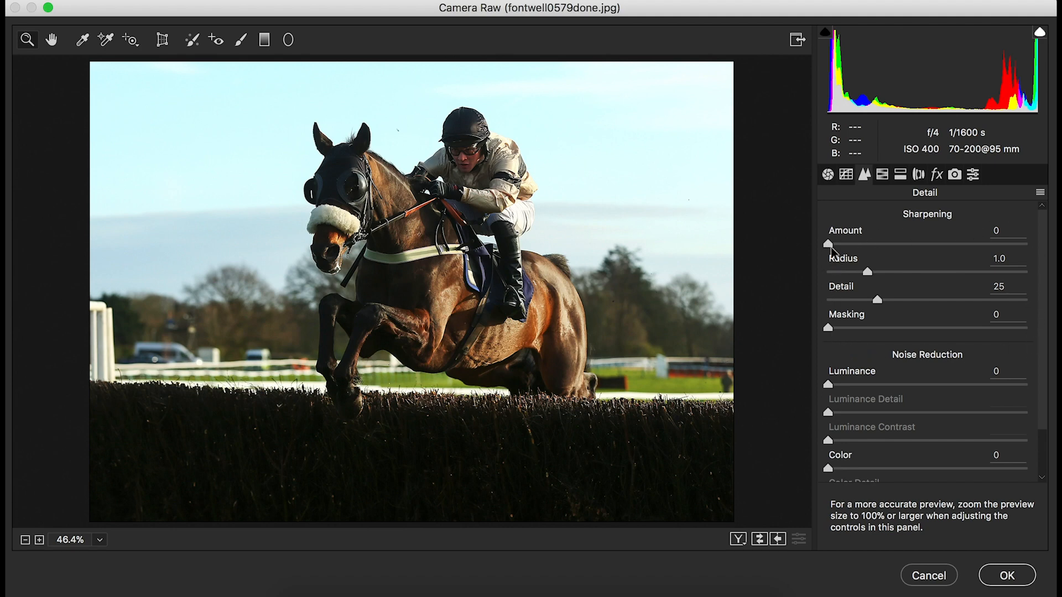
drag(883, 302, 966, 301)
mouse_move(828, 244)
mouse_down()
mouse_move(975, 247)
mouse_move(833, 252)
mouse_up()
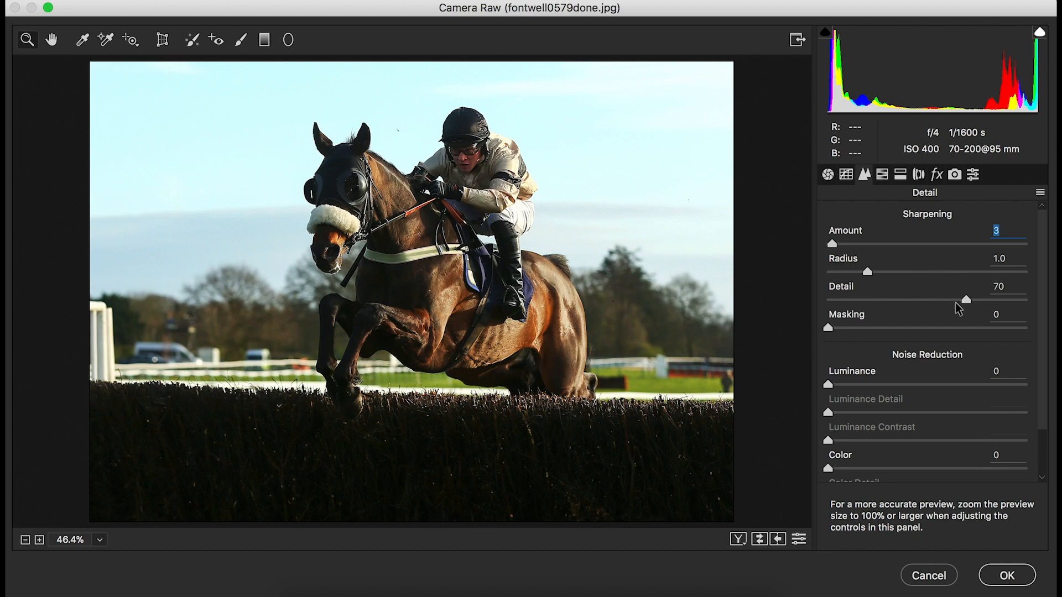
drag(967, 303, 877, 301)
scroll(921, 384, down, 2)
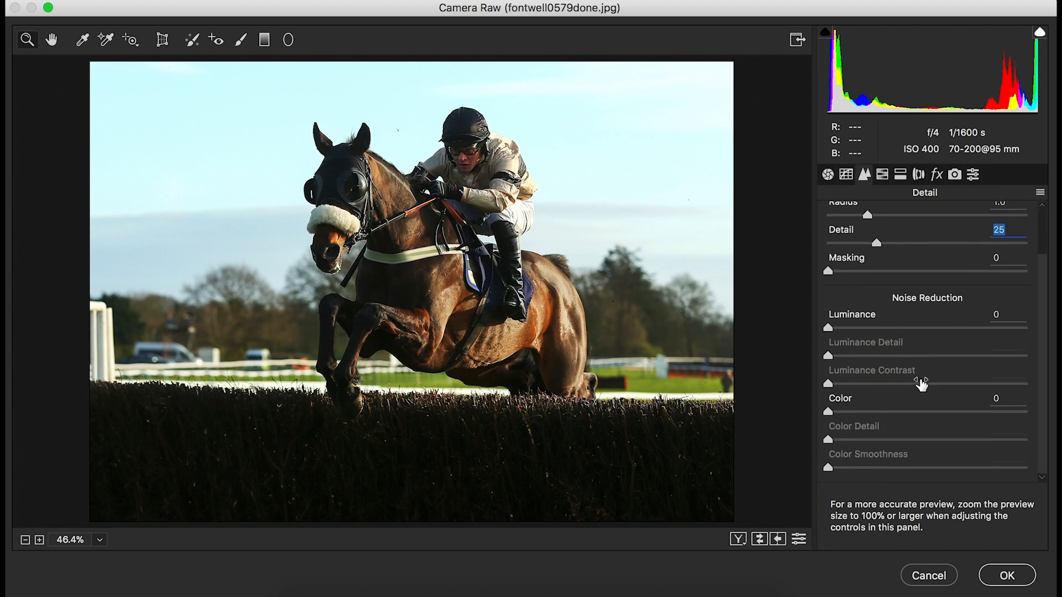
scroll(921, 384, up, 2)
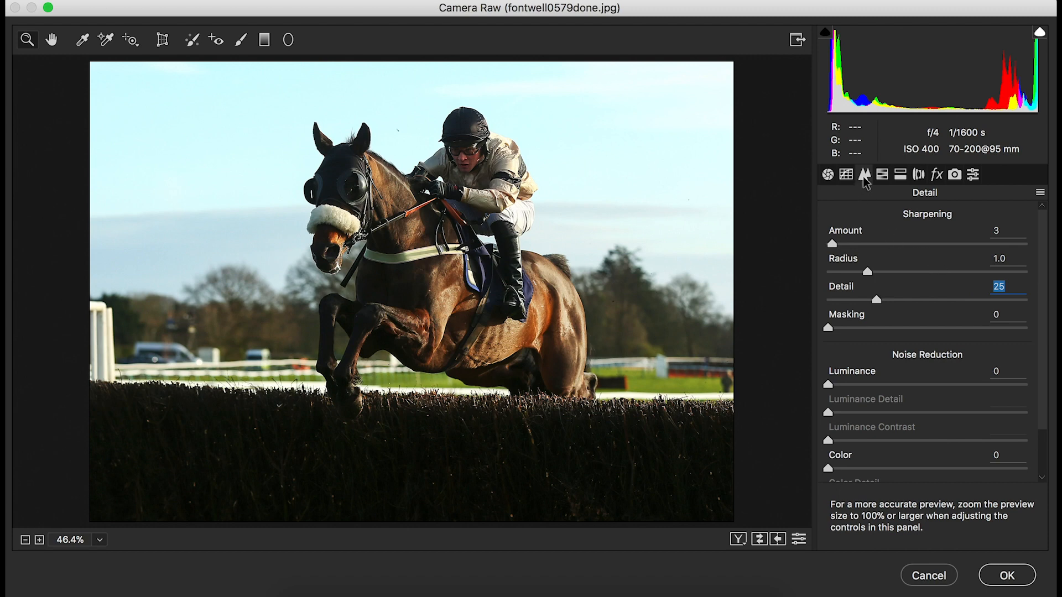
Adjust the parametric Tone Curve with Highlights +2, Darks +3 and Shadows -5.
click(845, 175)
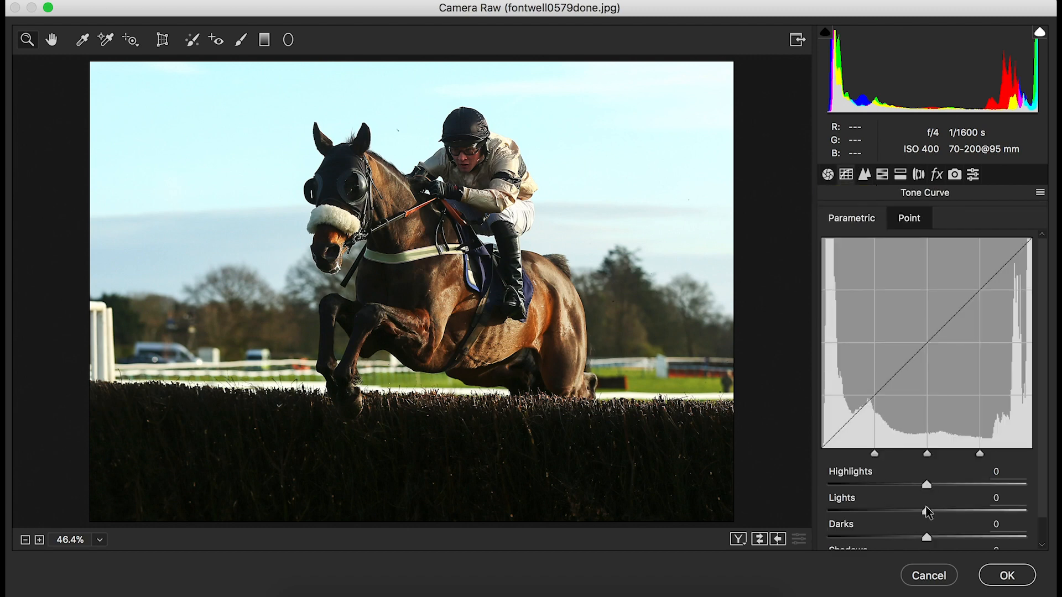
drag(929, 485, 892, 538)
drag(960, 550, 922, 541)
scroll(950, 522, down, 2)
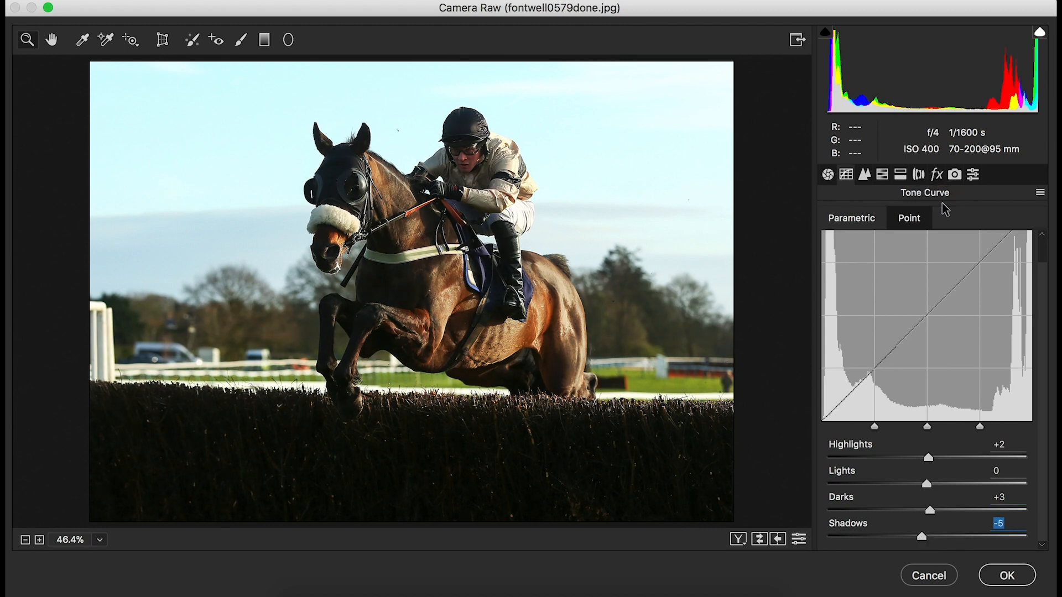
Add a dark post-crop vignette with Amount -87, Midpoint 39 and Feather 70.
click(937, 175)
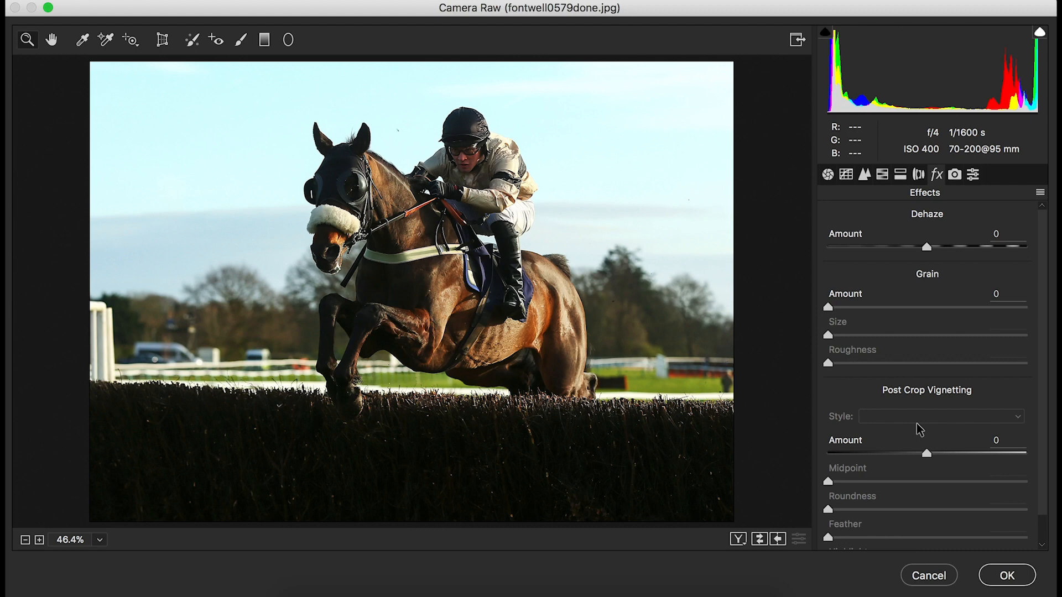
scroll(918, 425, down, 2)
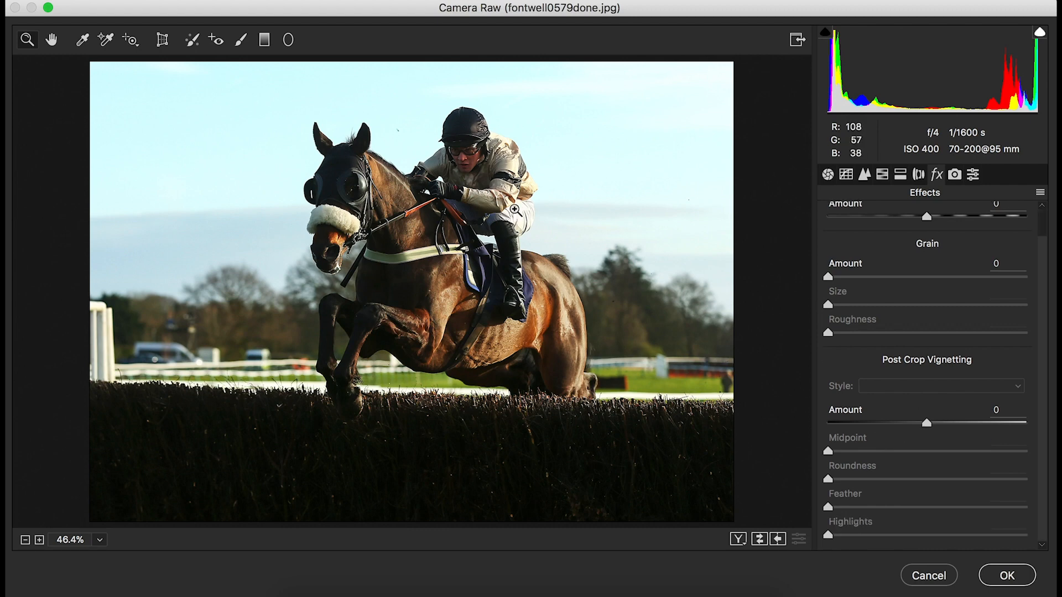
drag(927, 423, 838, 428)
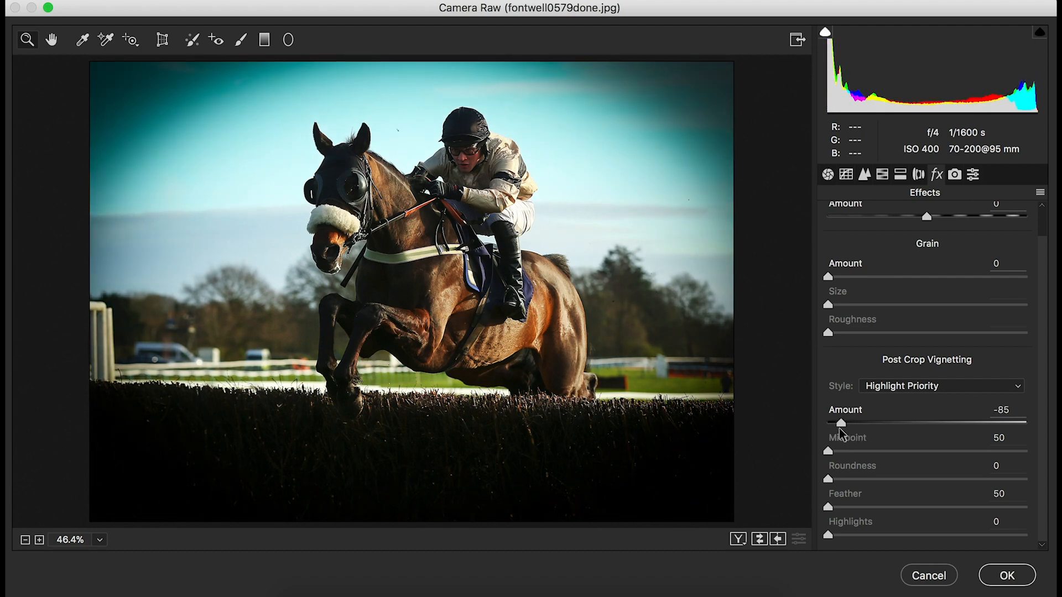
drag(928, 456, 905, 468)
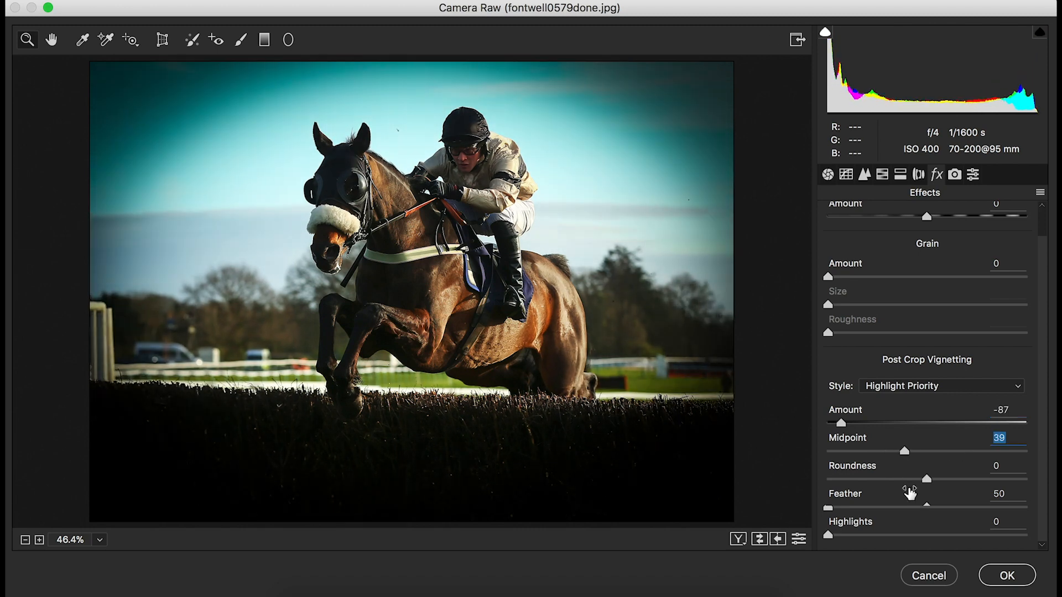
drag(928, 508, 966, 508)
scroll(966, 507, up, 2)
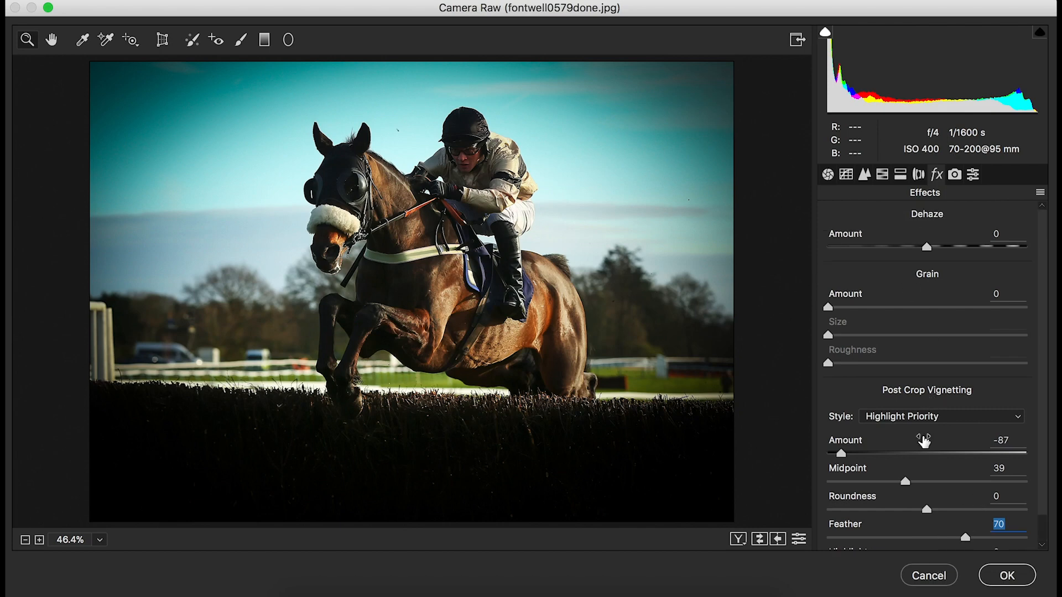
Look through the HSL/Grayscale, Split Toning, Presets and Basic settings, and close Camera Raw.
click(882, 175)
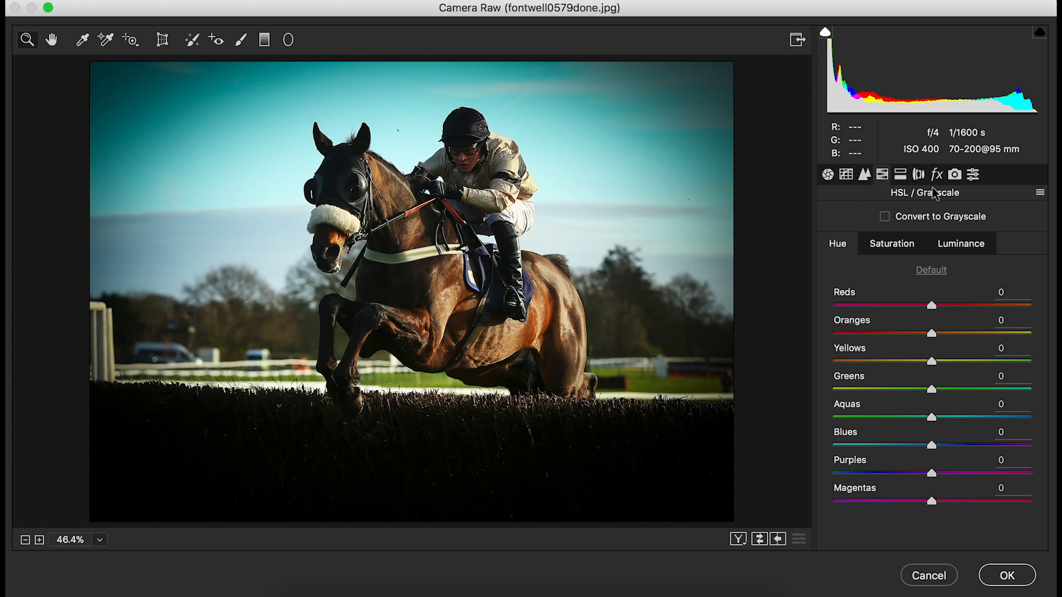
click(900, 176)
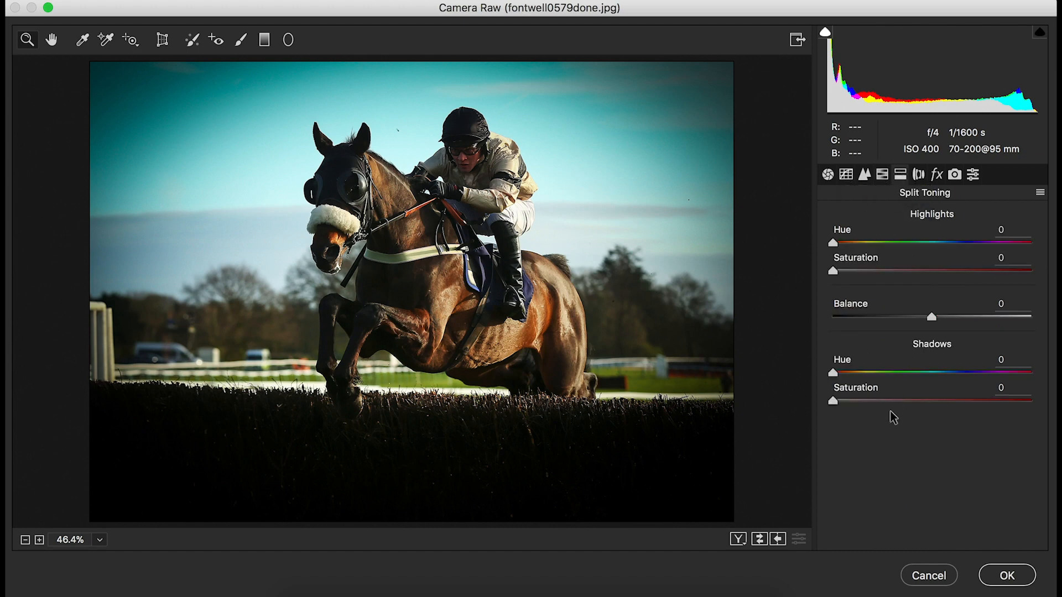
mouse_move(836, 249)
mouse_down()
mouse_move(977, 244)
mouse_move(832, 246)
mouse_up()
click(975, 175)
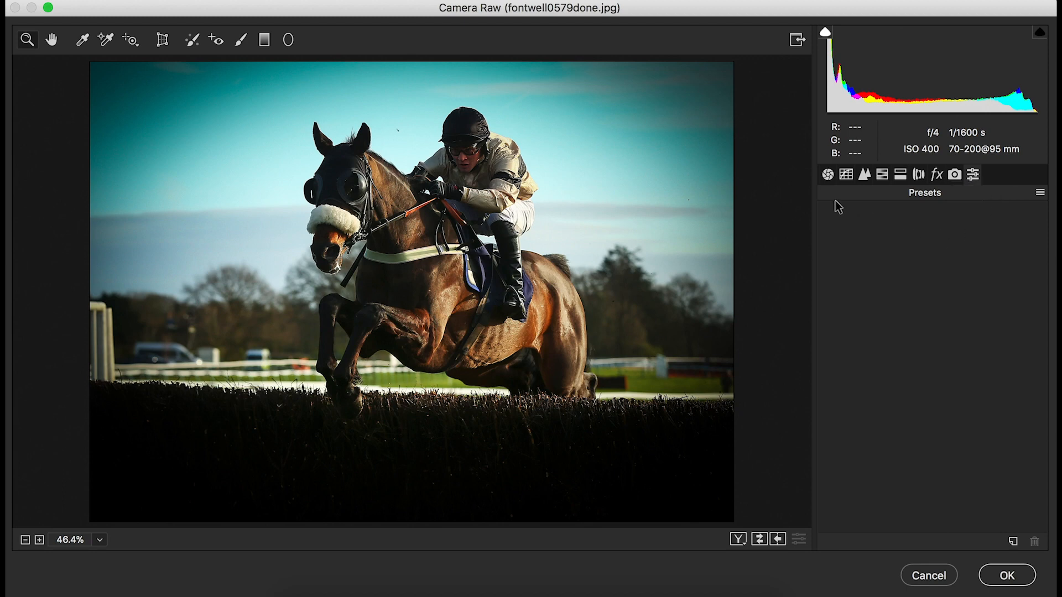
click(828, 175)
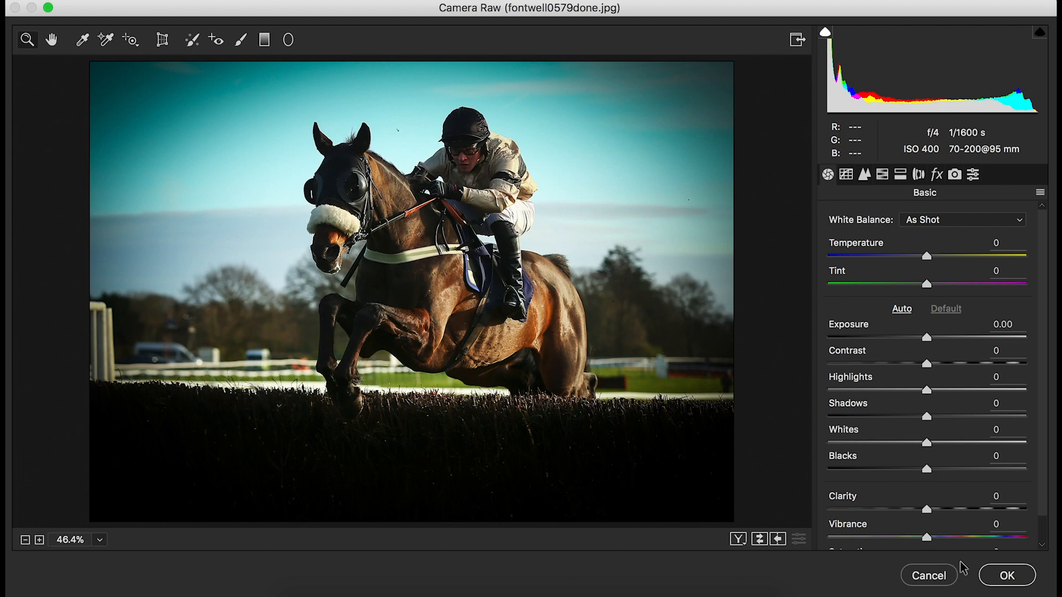
click(1007, 575)
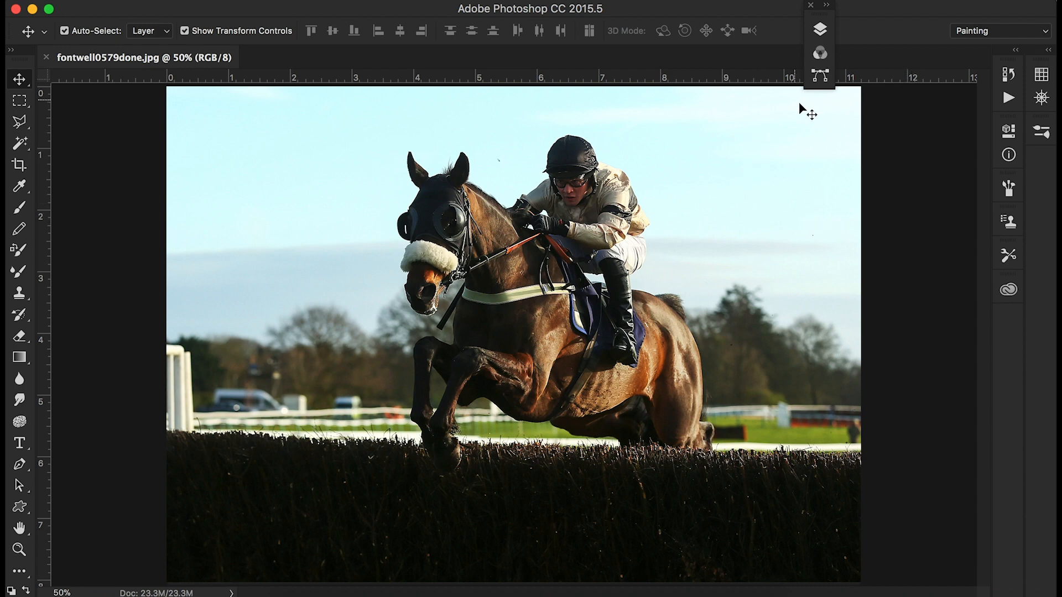
Start recording a new action in the Default Actions set with F2 as its function key.
click(529, 2)
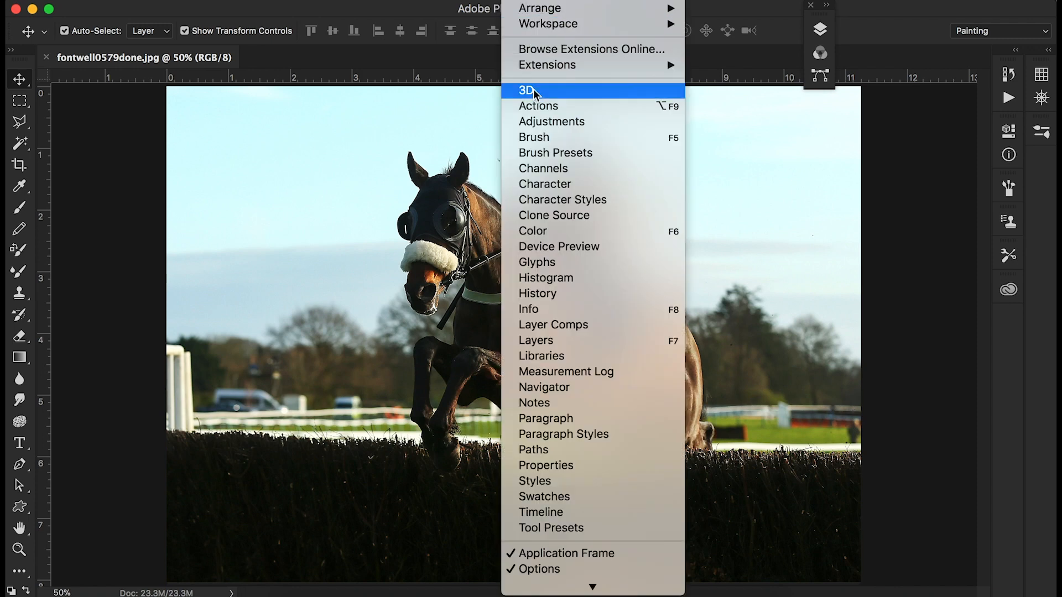
click(539, 106)
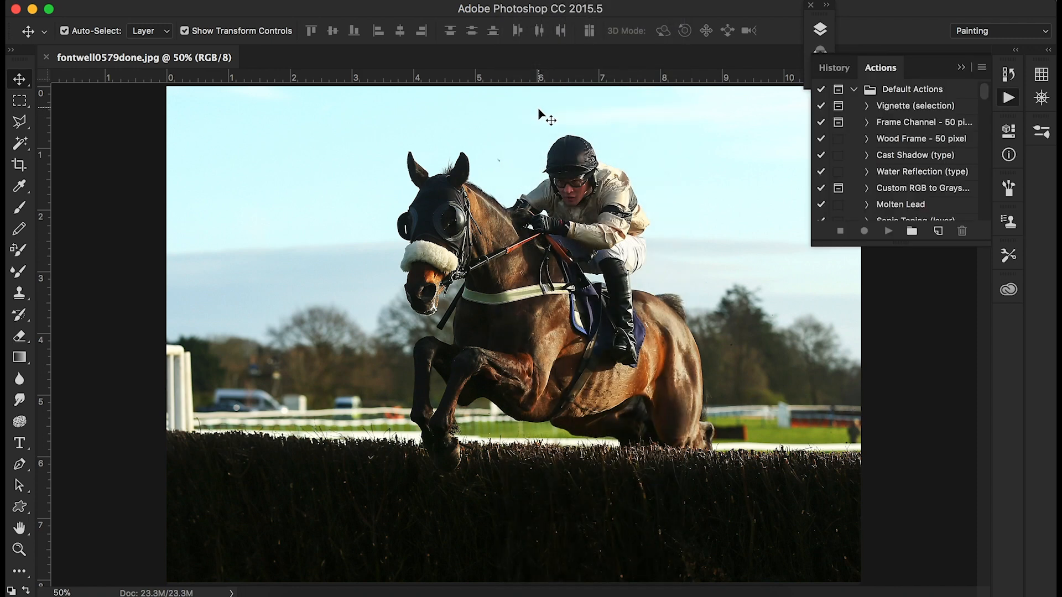
drag(984, 94, 963, 231)
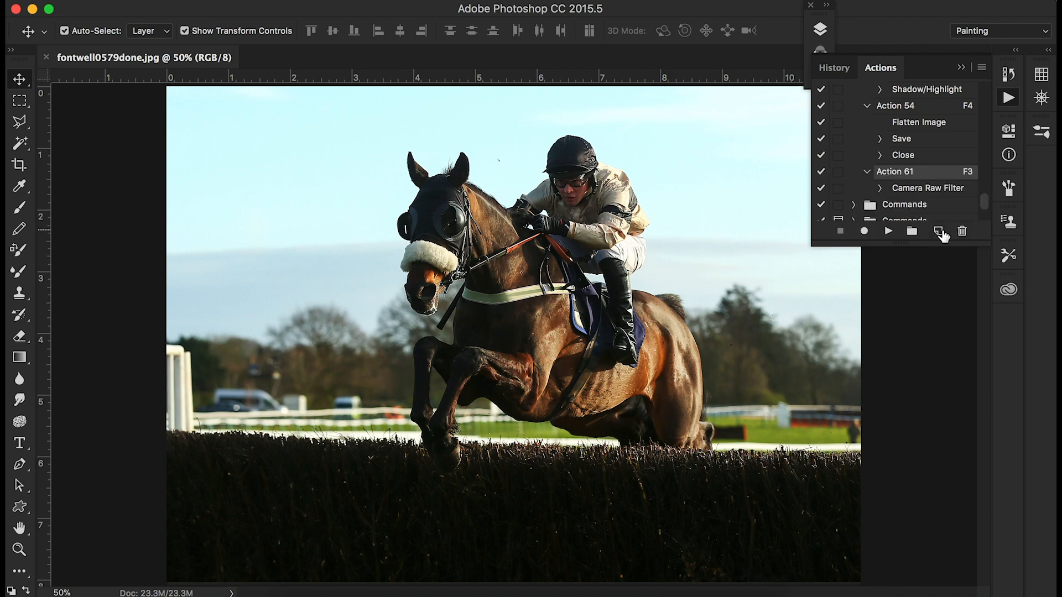
click(938, 232)
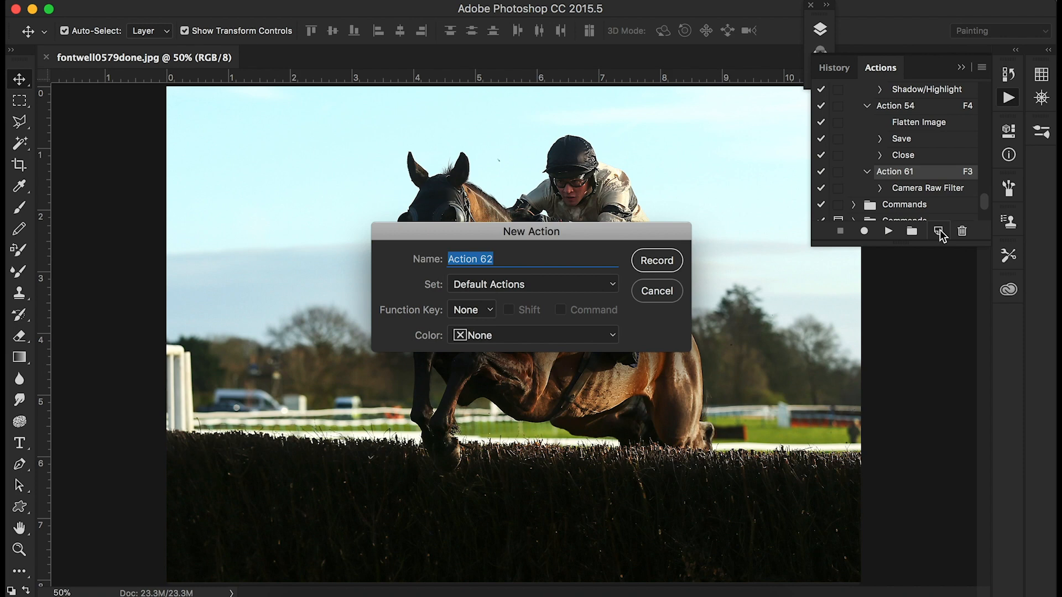
click(490, 310)
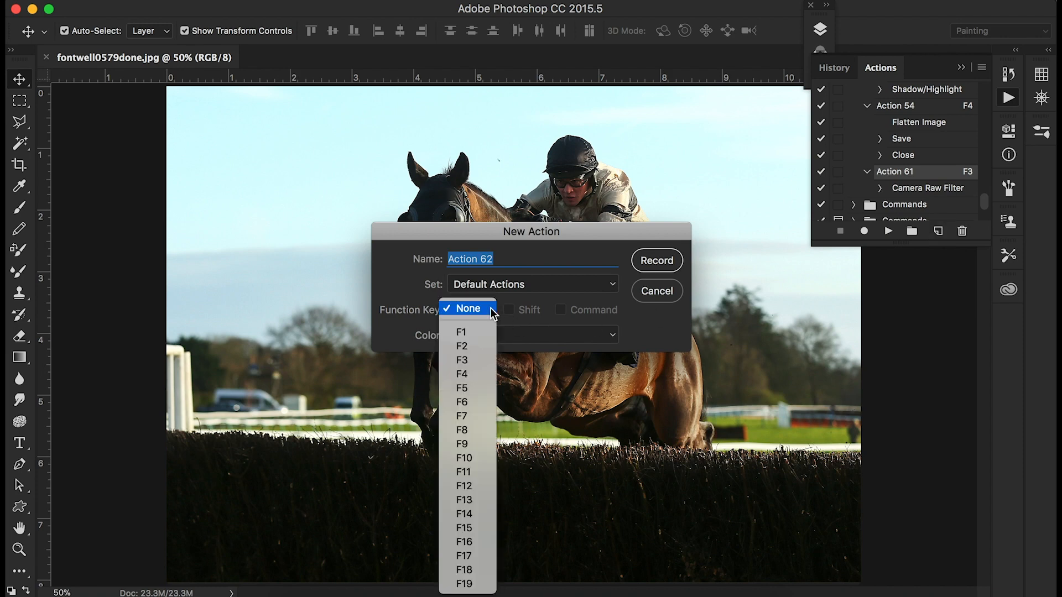
click(476, 345)
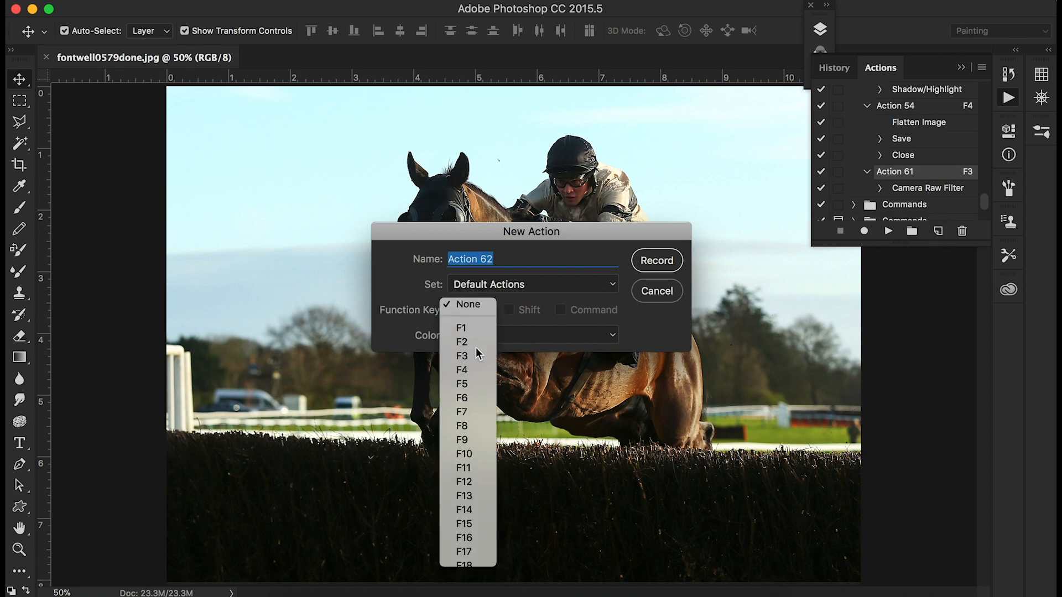
click(668, 262)
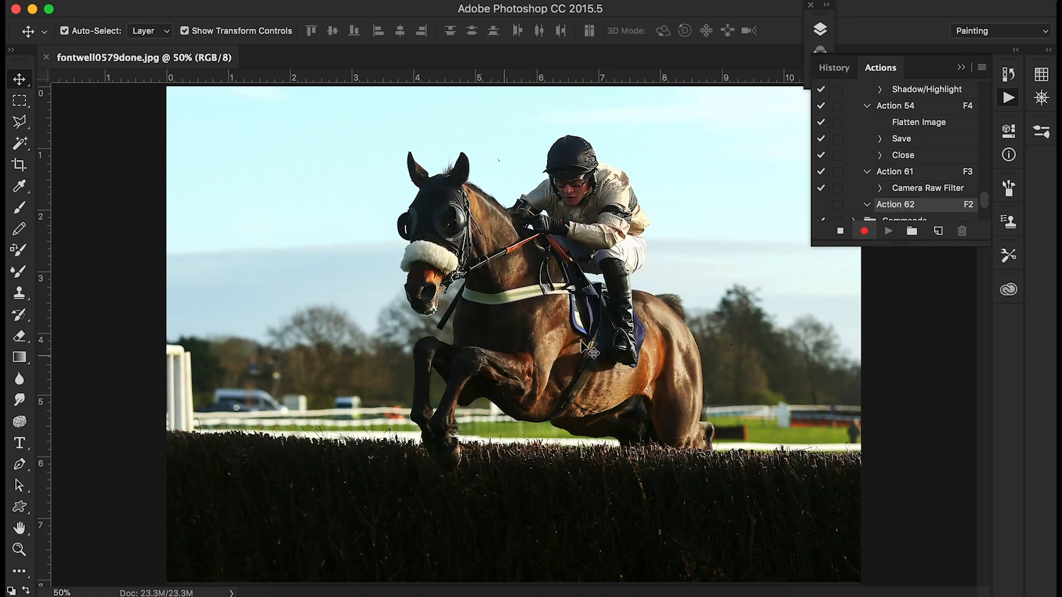
Save the horse photo as a quality 12 Baseline ("Standard") JPEG in the ready folder inside Edits on the Desktop.
click(159, 2)
click(178, 157)
click(206, 253)
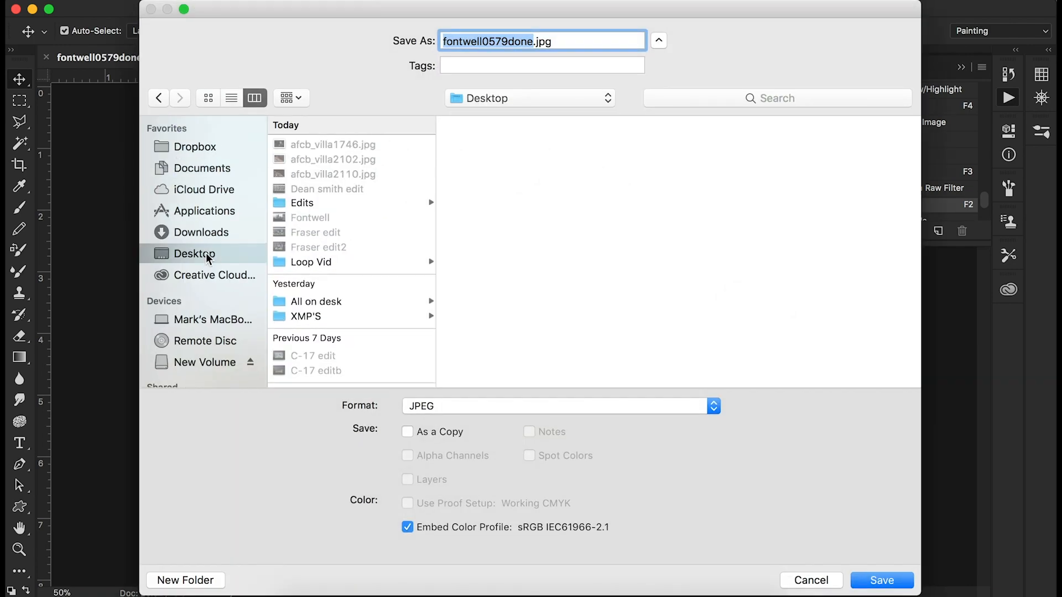
click(303, 205)
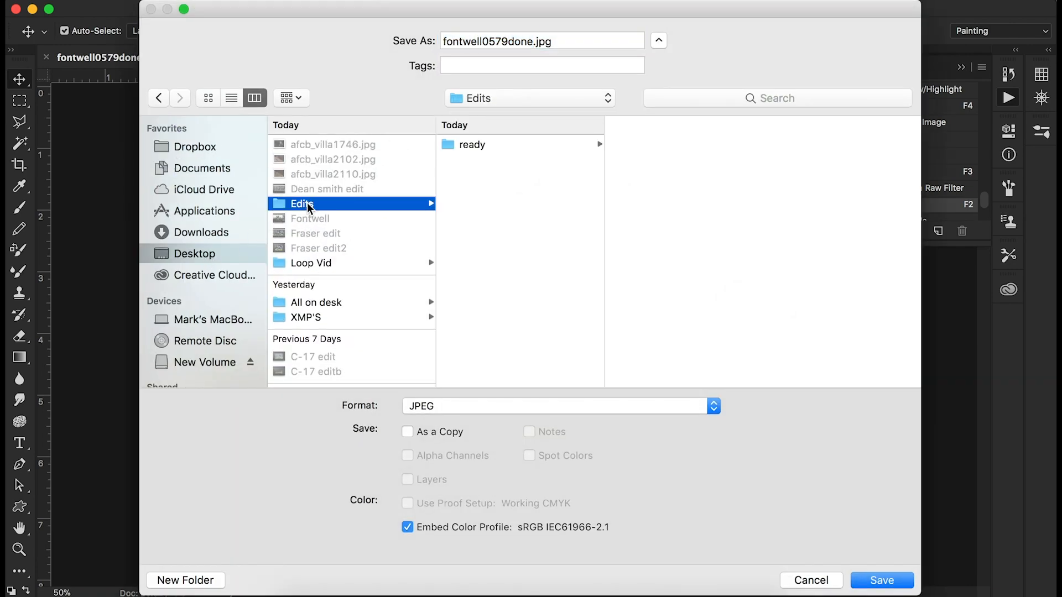
click(479, 144)
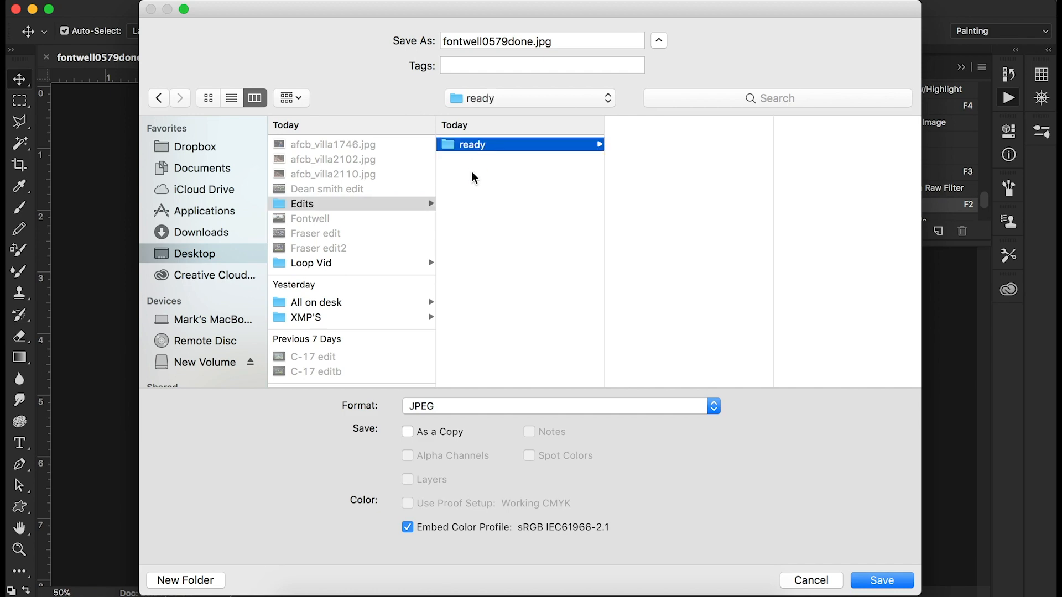
click(877, 584)
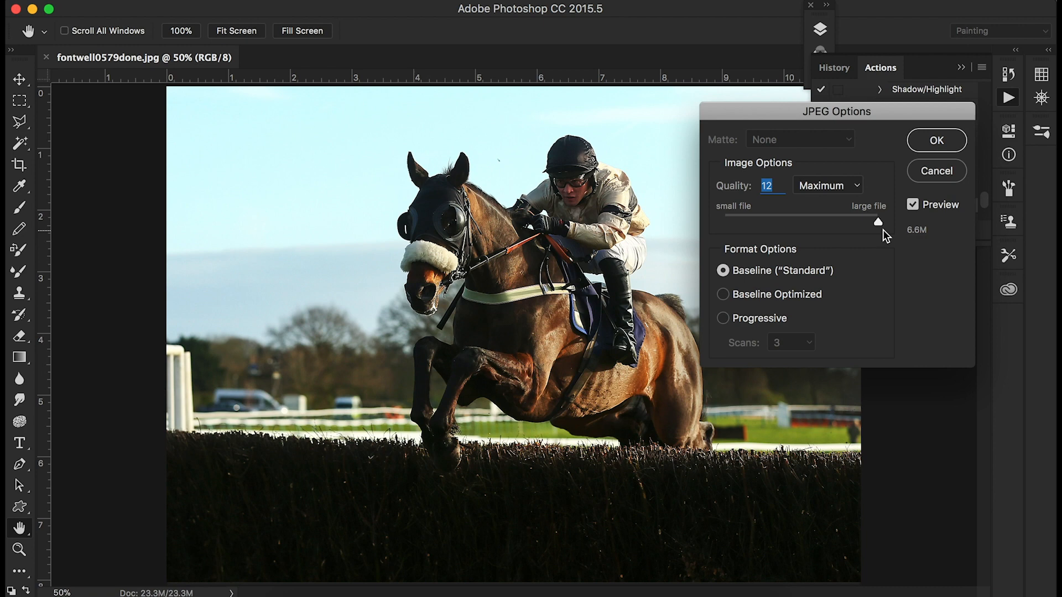
click(942, 142)
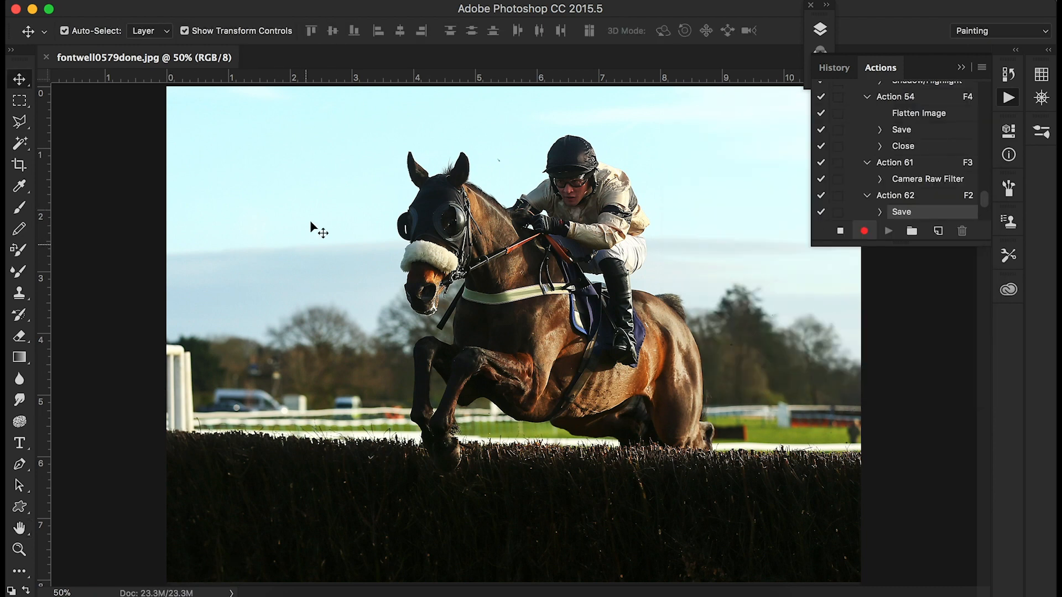
Close the horse photo as the last recorded command, stop recording the action and collapse the action list.
click(46, 59)
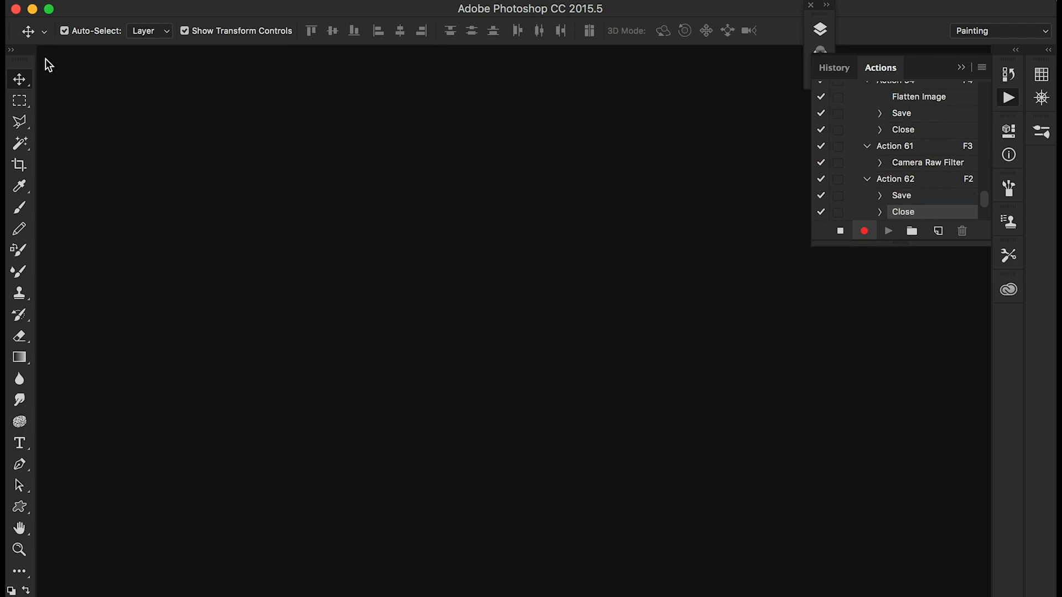
click(841, 234)
click(962, 68)
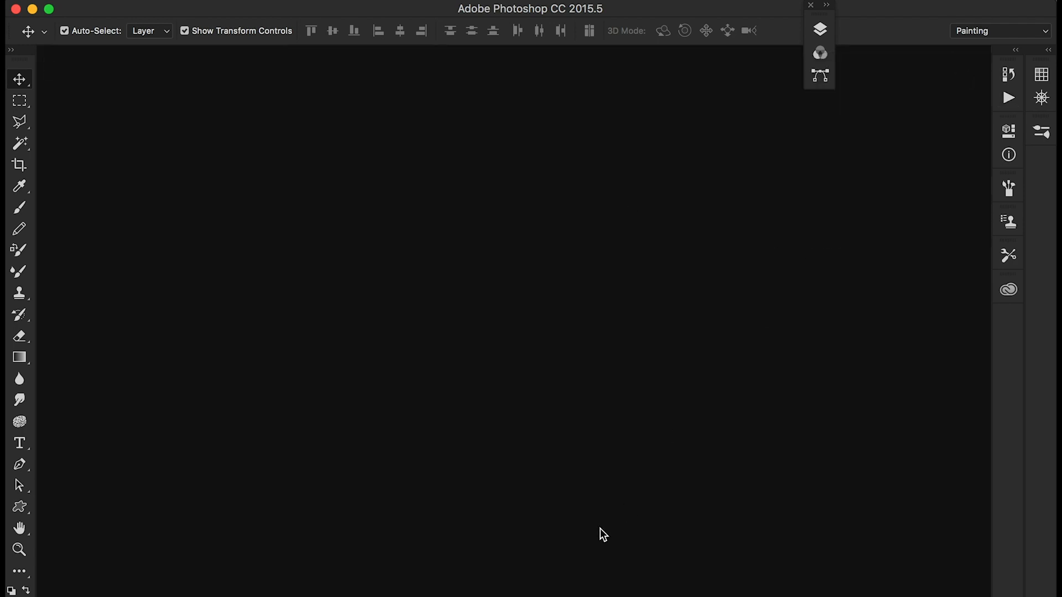
Switch to the photo browser, open fontwell0579before.jpg for editing in Photoshop, and close it.
click(538, 591)
double_click(617, 327)
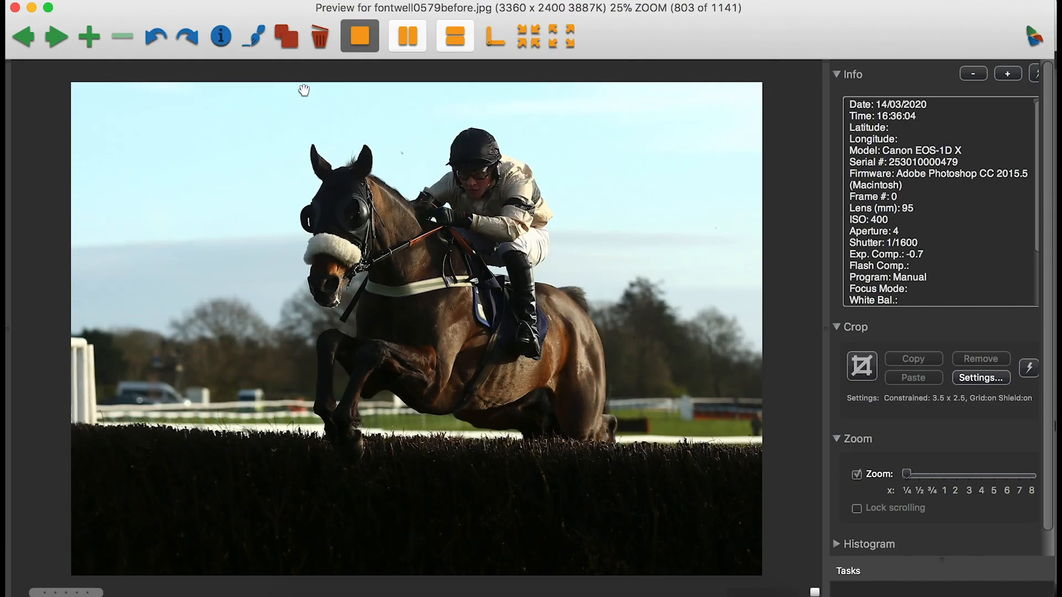
click(252, 45)
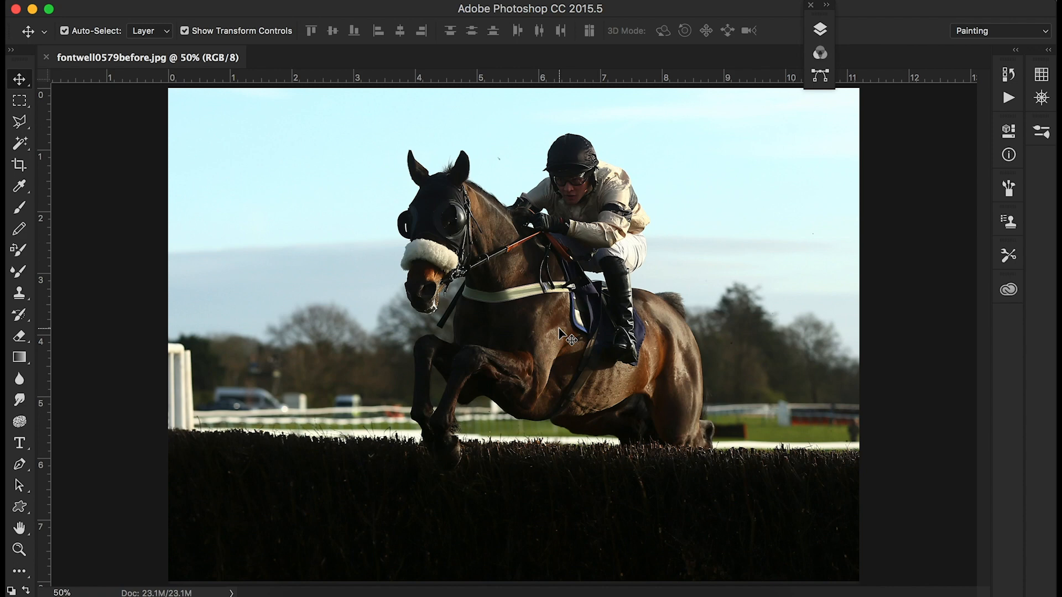
key(super+w)
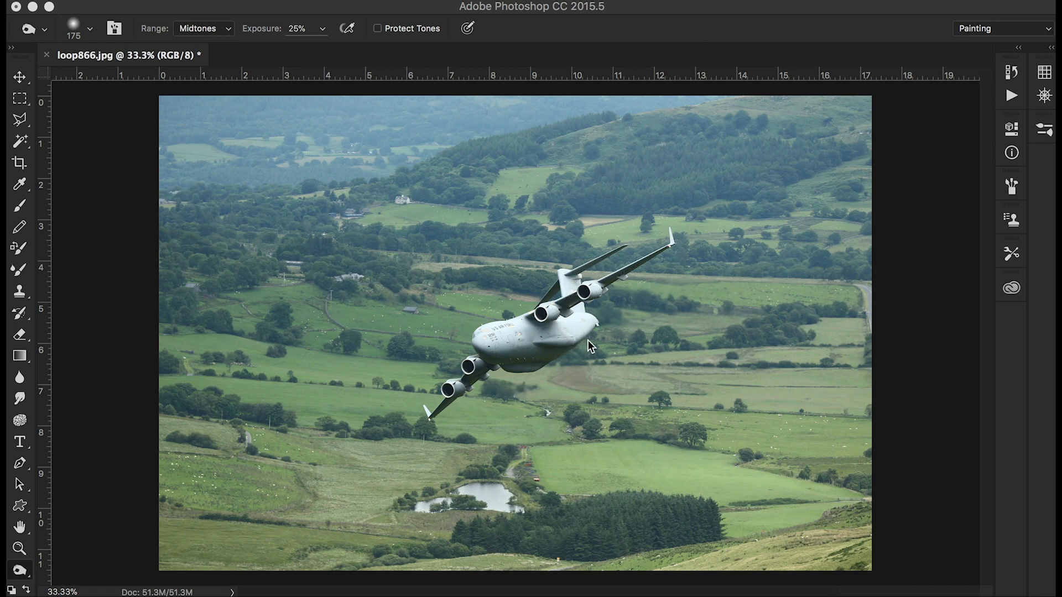
Apply a Brightness/Contrast adjustment to the aircraft photo loop866.jpg with Contrast 16.
click(685, 32)
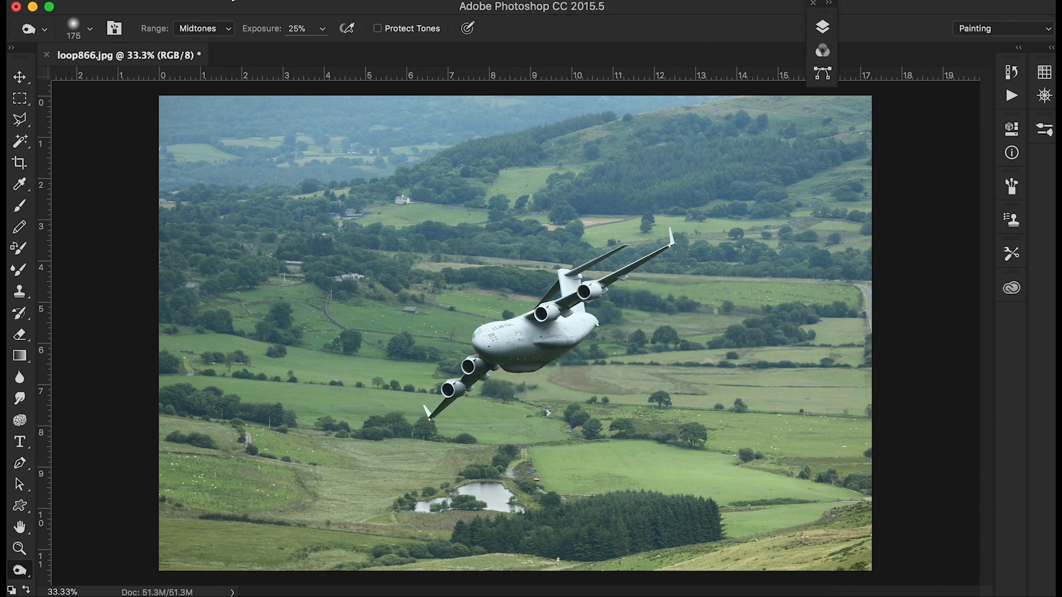
click(235, 0)
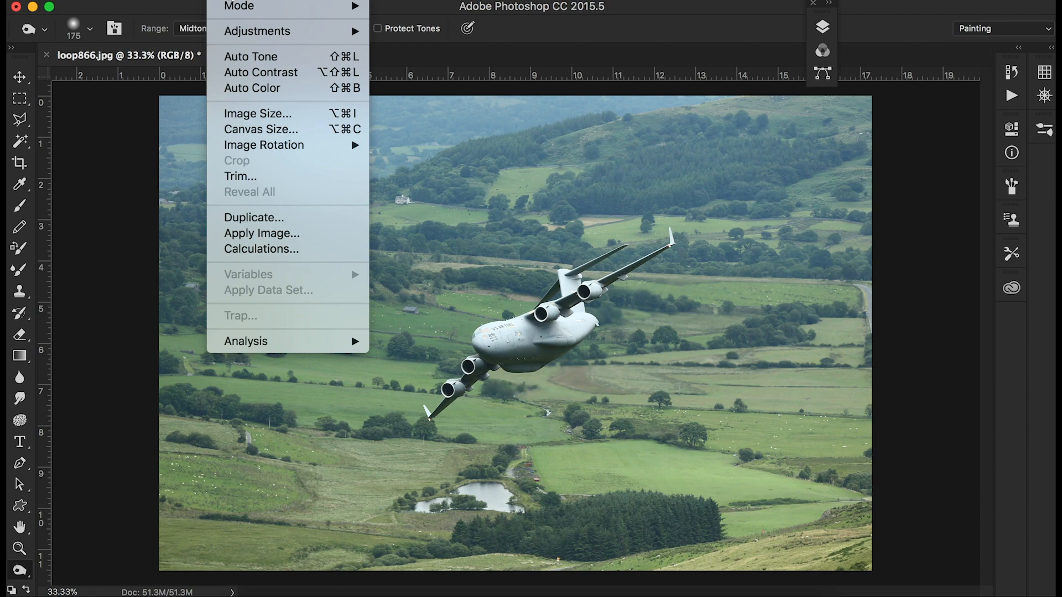
mouse_move(238, 31)
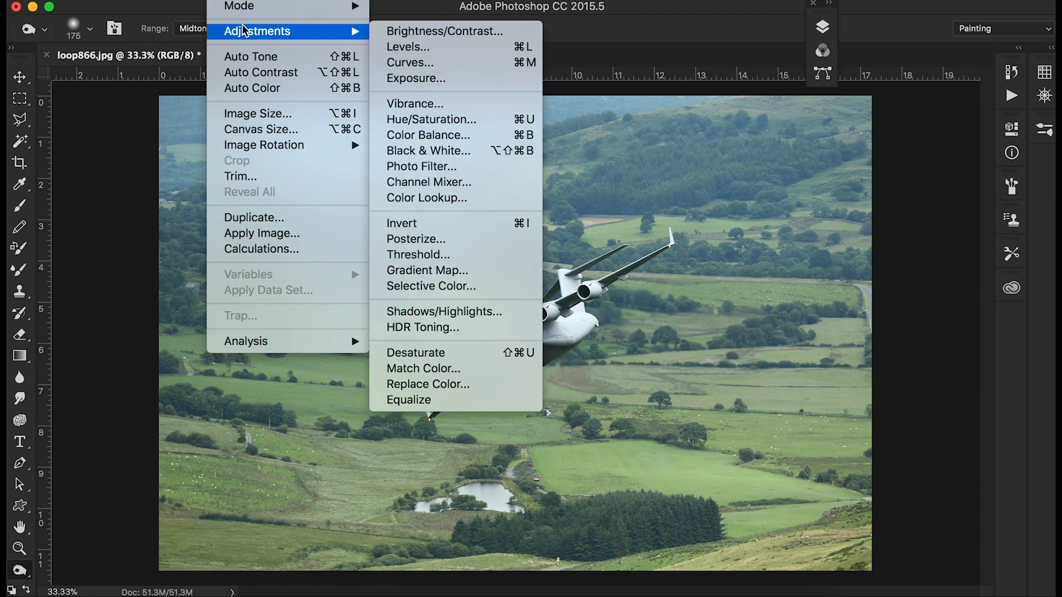
click(396, 32)
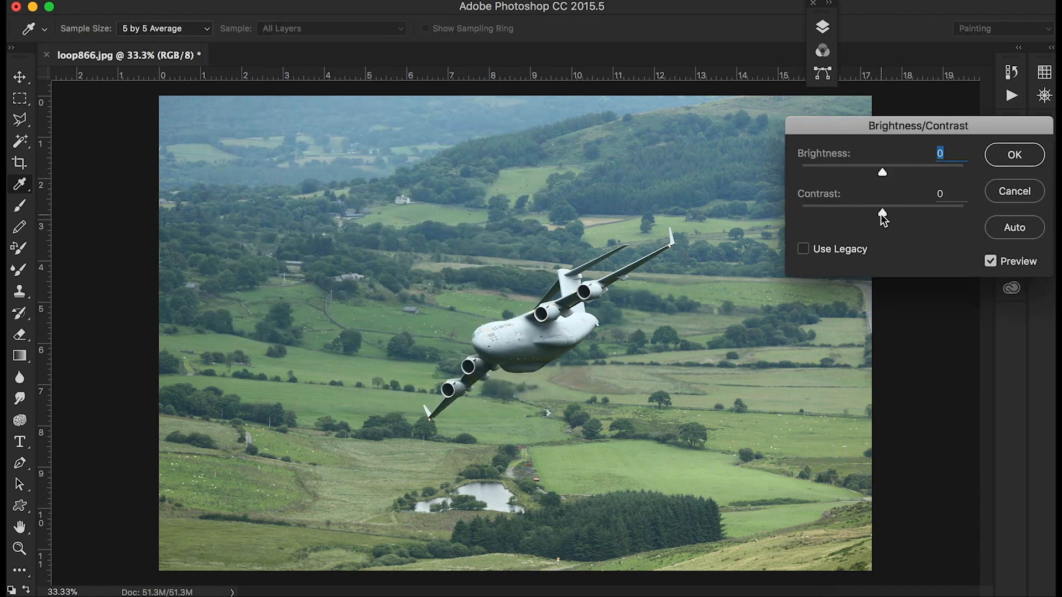
mouse_move(883, 211)
mouse_down()
mouse_move(916, 216)
mouse_move(896, 213)
mouse_up()
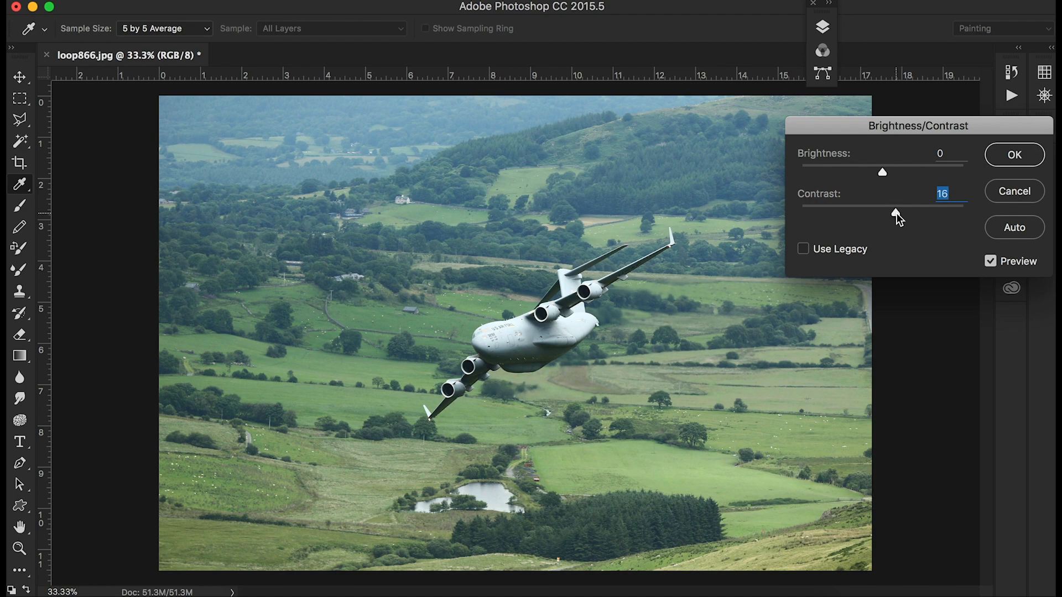
click(995, 156)
key(o)
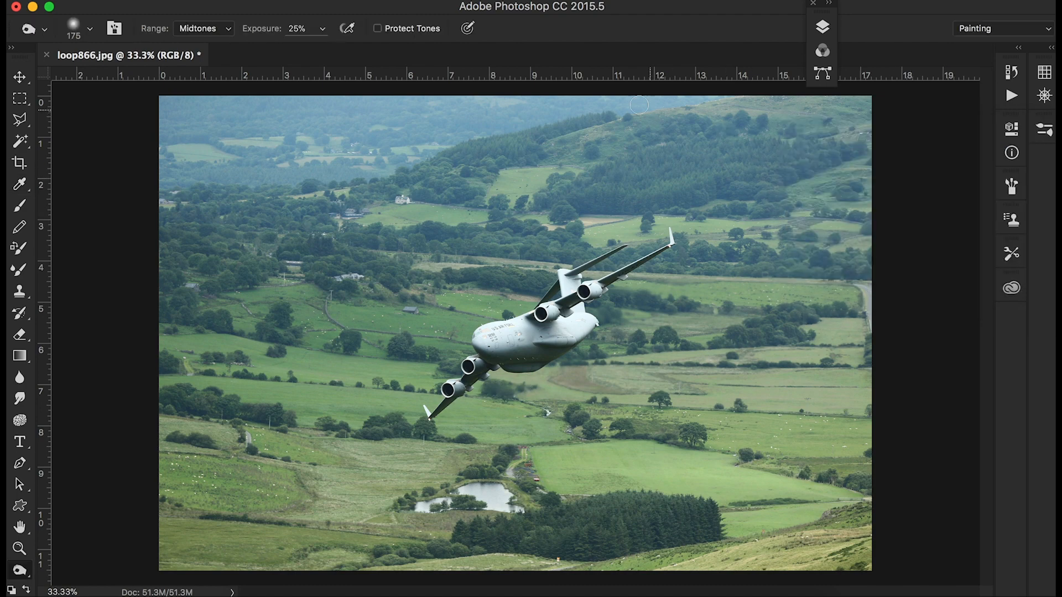
Open the aircraft photo in the Camera Raw Filter and set Highlights -68, Exposure -0.30 and Contrast +30.
click(408, 0)
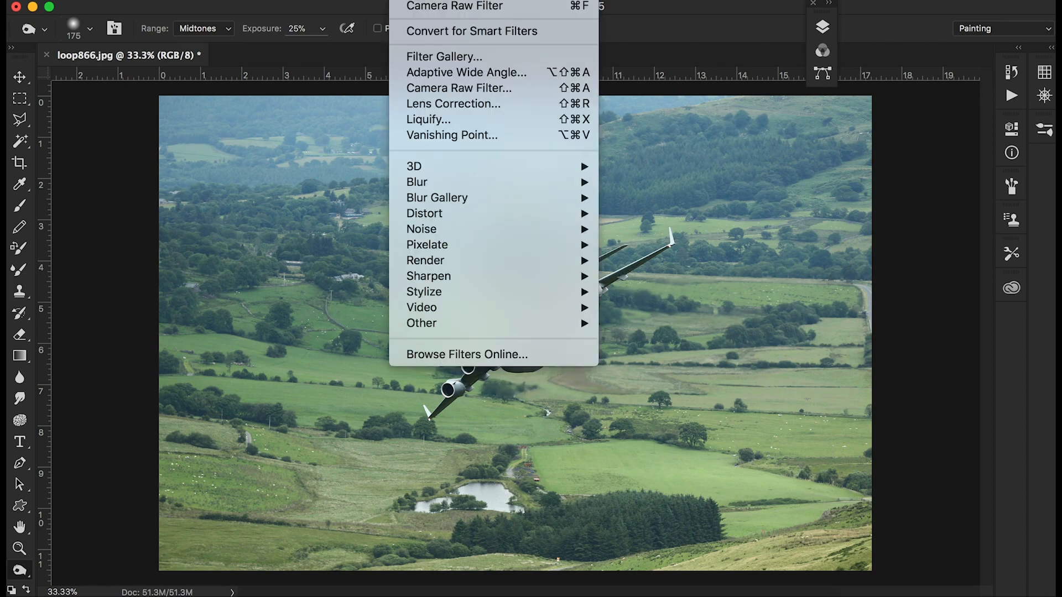
click(428, 87)
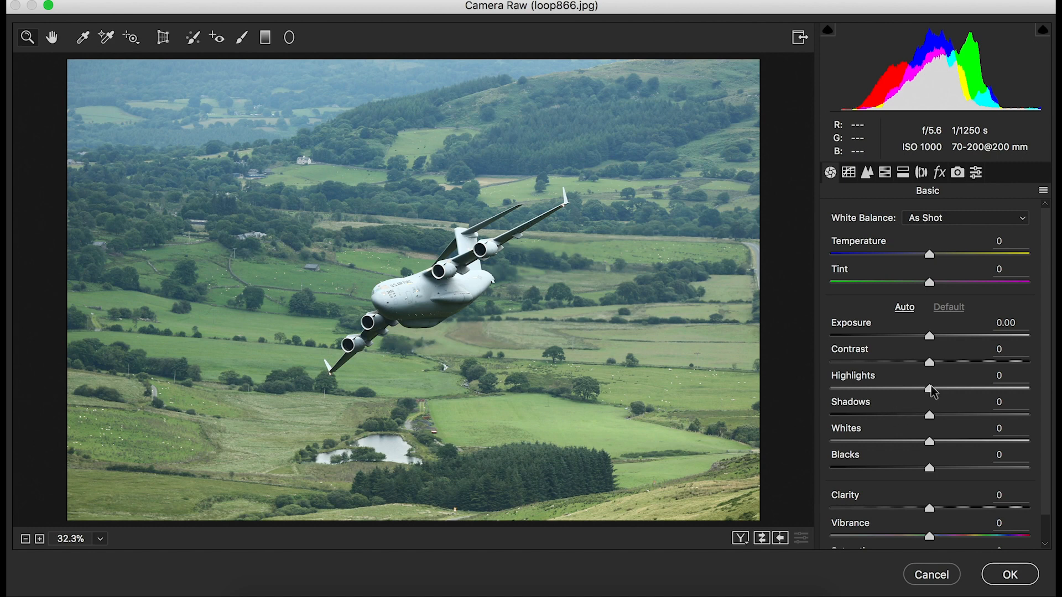
drag(927, 390, 866, 395)
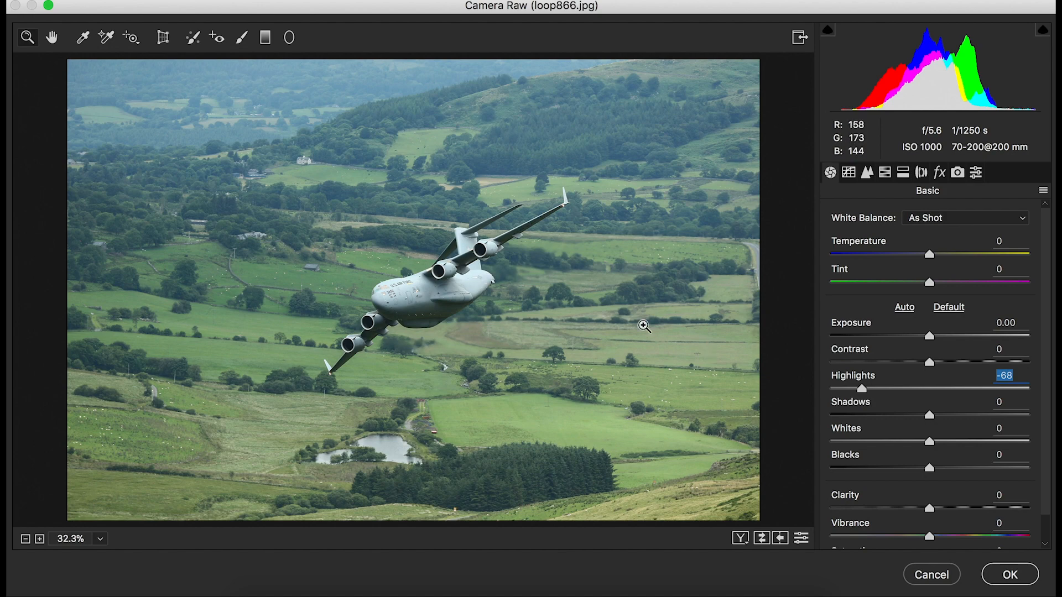
drag(930, 337, 960, 365)
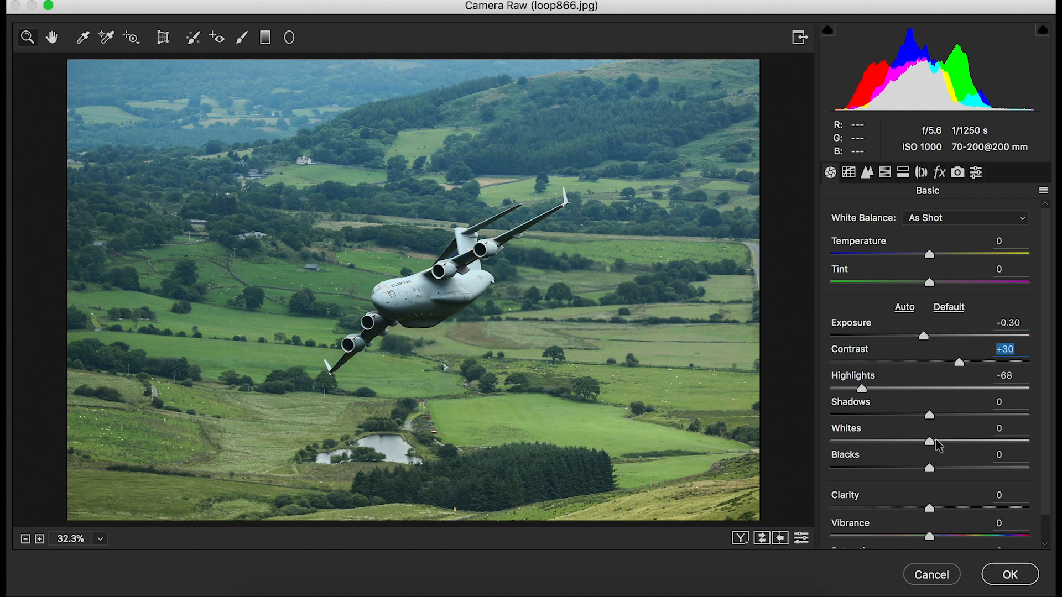
Set Shadows -4, Whites -33, Blacks -11 and Clarity +5, and apply the Camera Raw filter.
drag(929, 415, 921, 472)
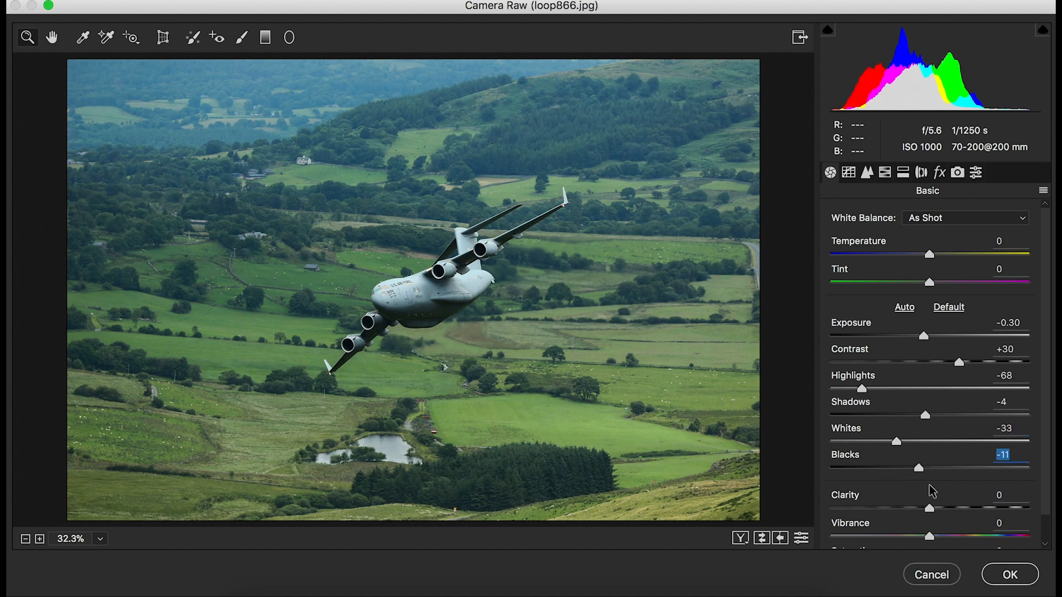
drag(937, 507, 933, 507)
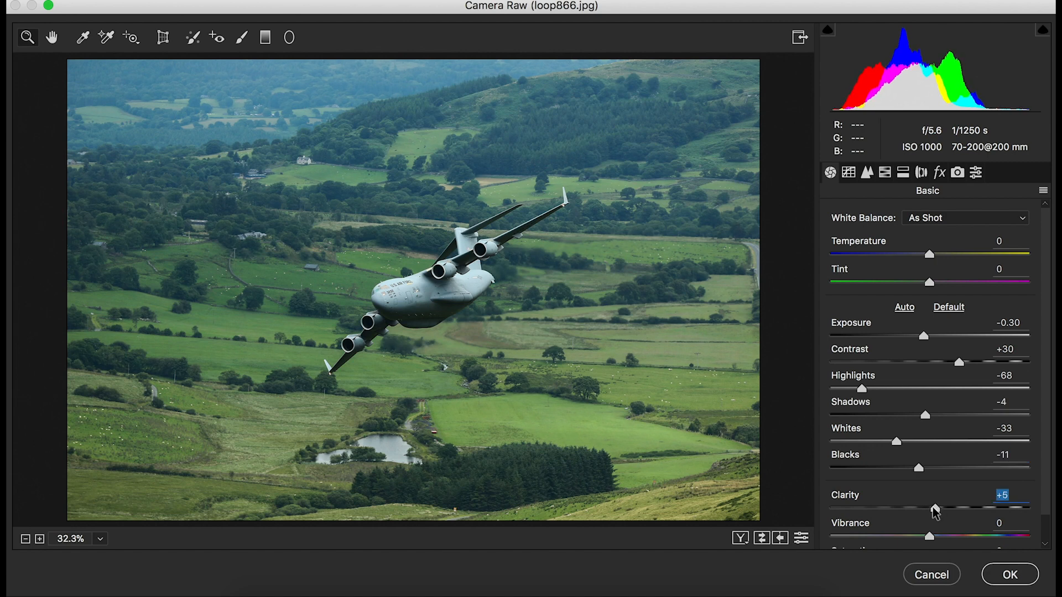
click(999, 575)
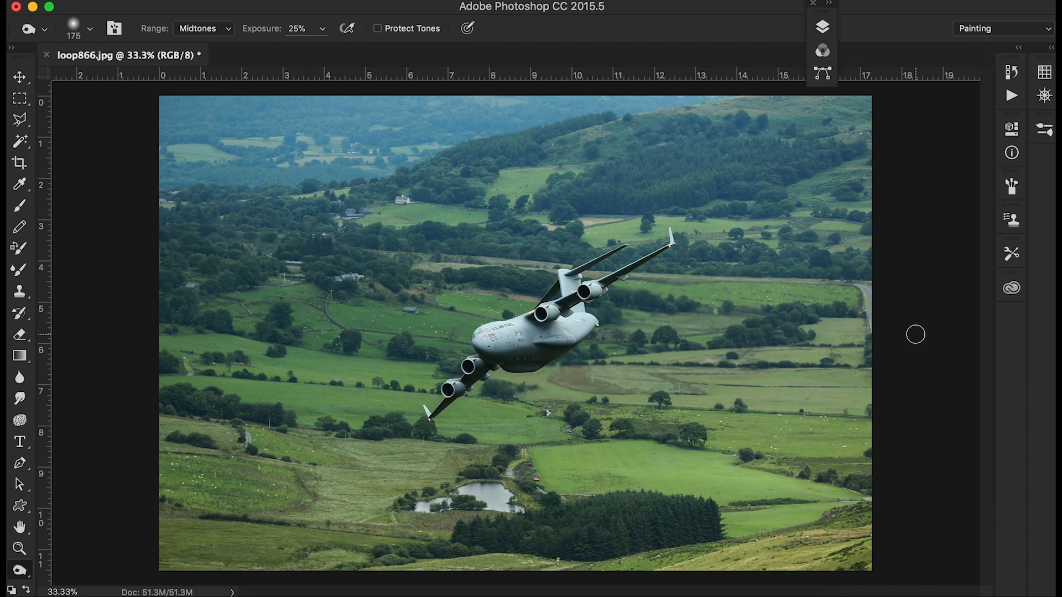
Start a Color Balance adjustment, shifting the Highlights toward red and setting their yellow-blue level to +5.
key(super+b)
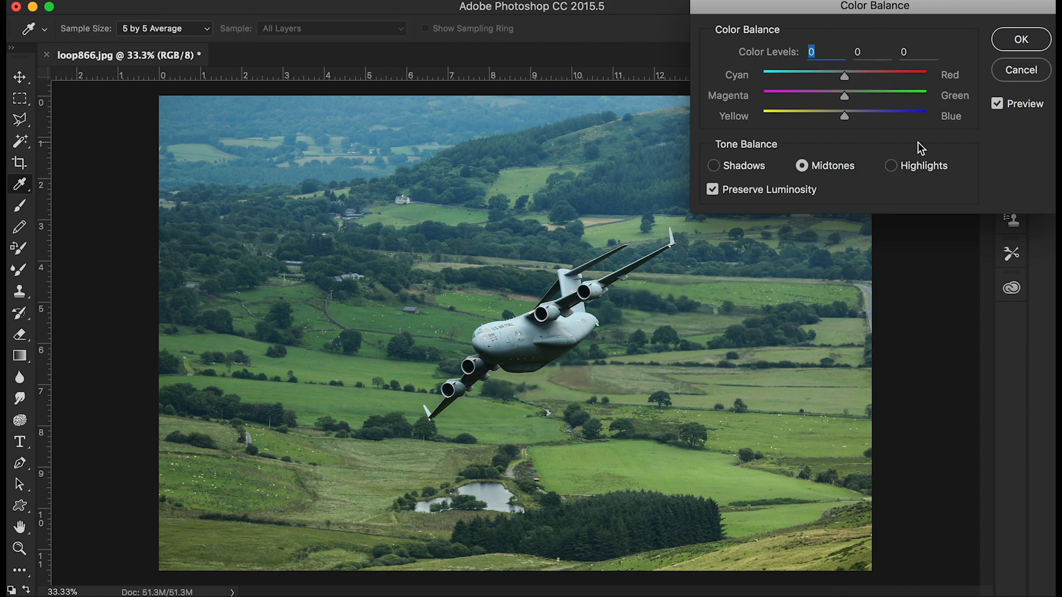
click(891, 165)
click(845, 115)
mouse_move(846, 115)
mouse_down()
mouse_move(861, 115)
mouse_move(838, 117)
mouse_move(848, 115)
mouse_up()
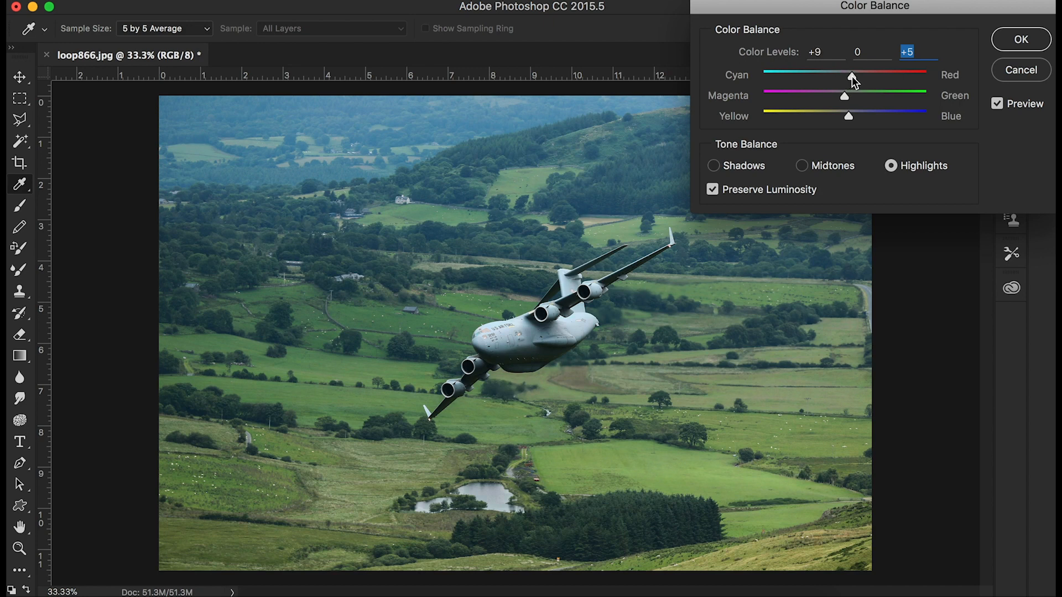
drag(852, 75, 858, 77)
key(Tab)
Set the Midtones color balance to +5 red and -4 on yellow-blue, and apply the adjustment.
click(804, 166)
mouse_move(845, 115)
mouse_down()
mouse_move(858, 117)
mouse_move(842, 117)
mouse_up()
drag(845, 77, 852, 78)
drag(849, 76, 848, 76)
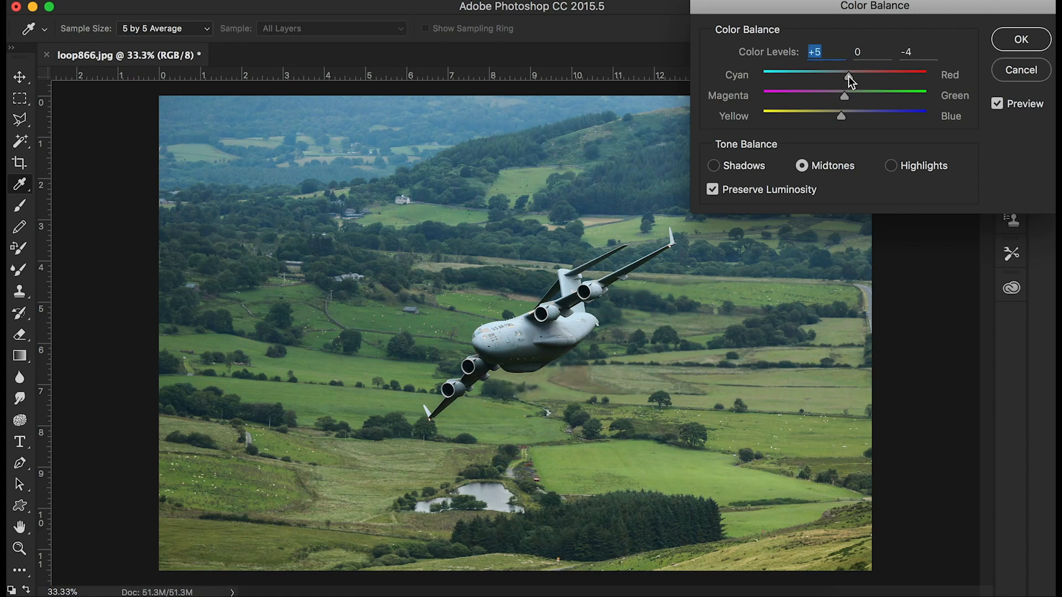
click(1006, 40)
key(o)
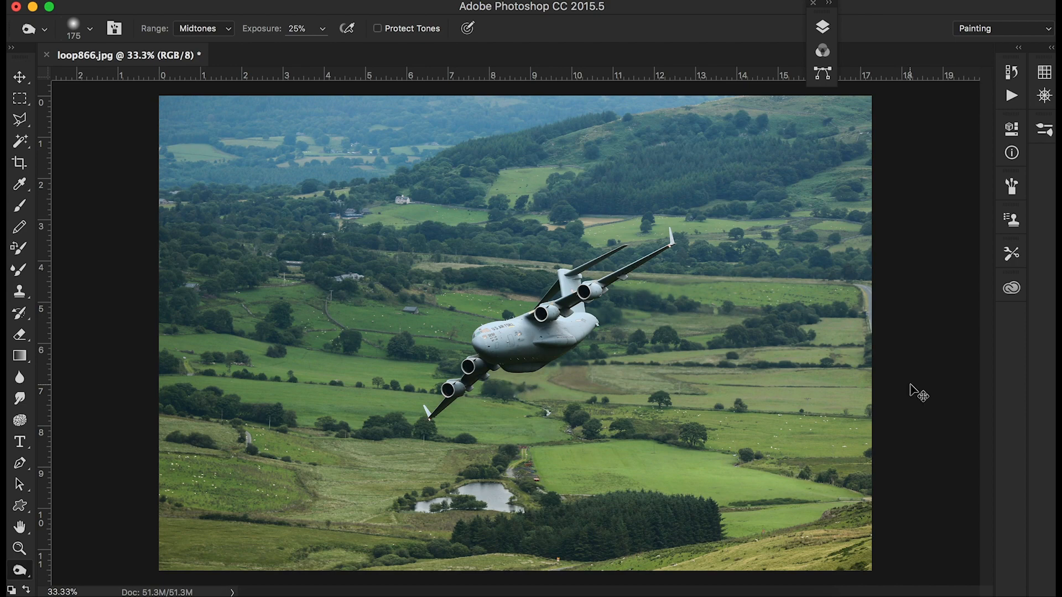
Start a Levels adjustment on the aircraft photo and set the input black point to 15 and white point to 246.
key(super+l)
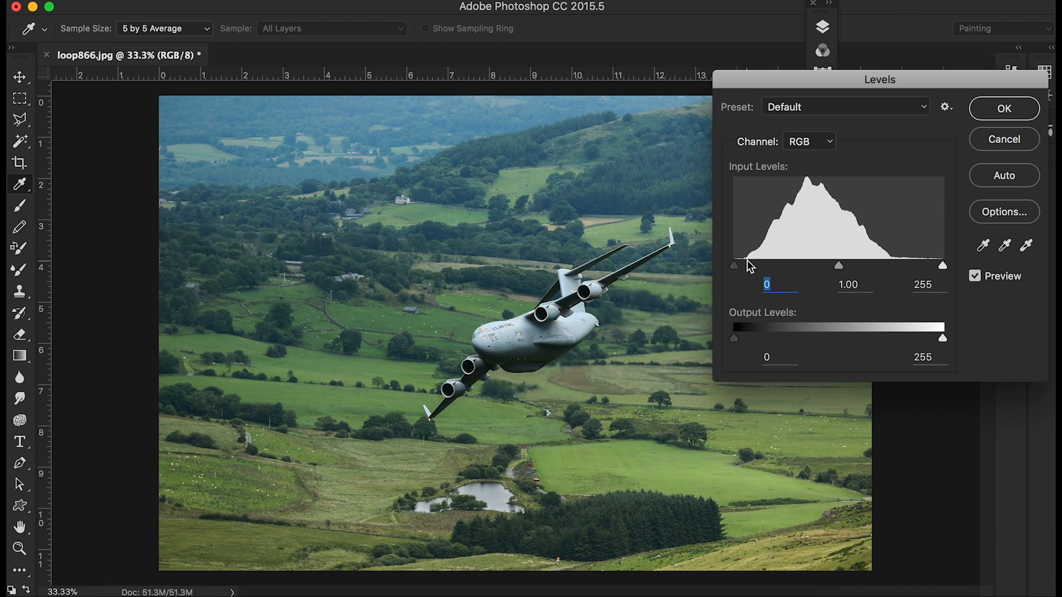
drag(735, 265, 745, 264)
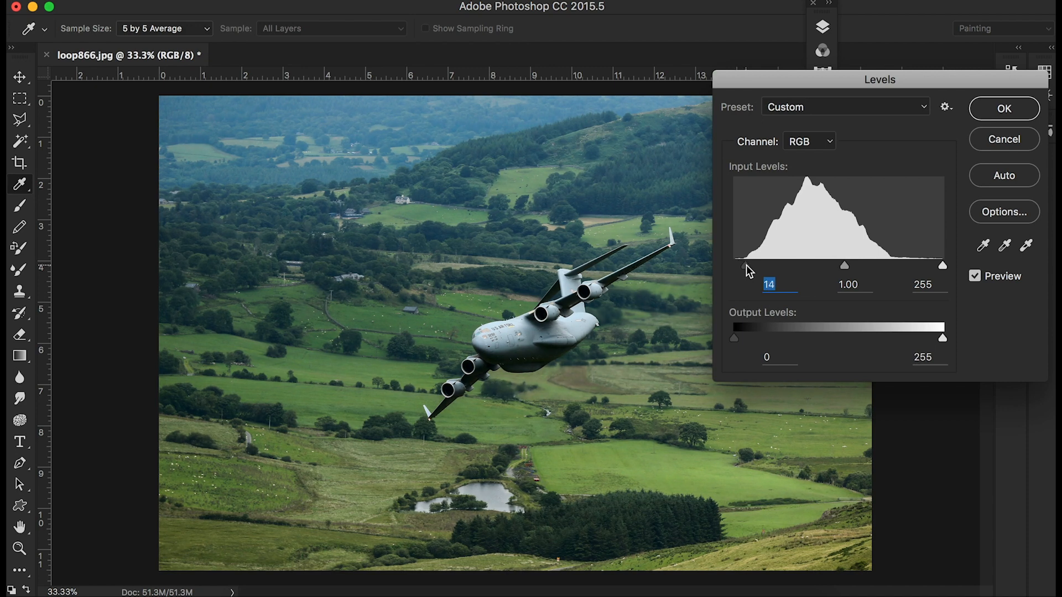
drag(745, 264, 735, 265)
drag(746, 267, 745, 266)
drag(944, 266, 924, 266)
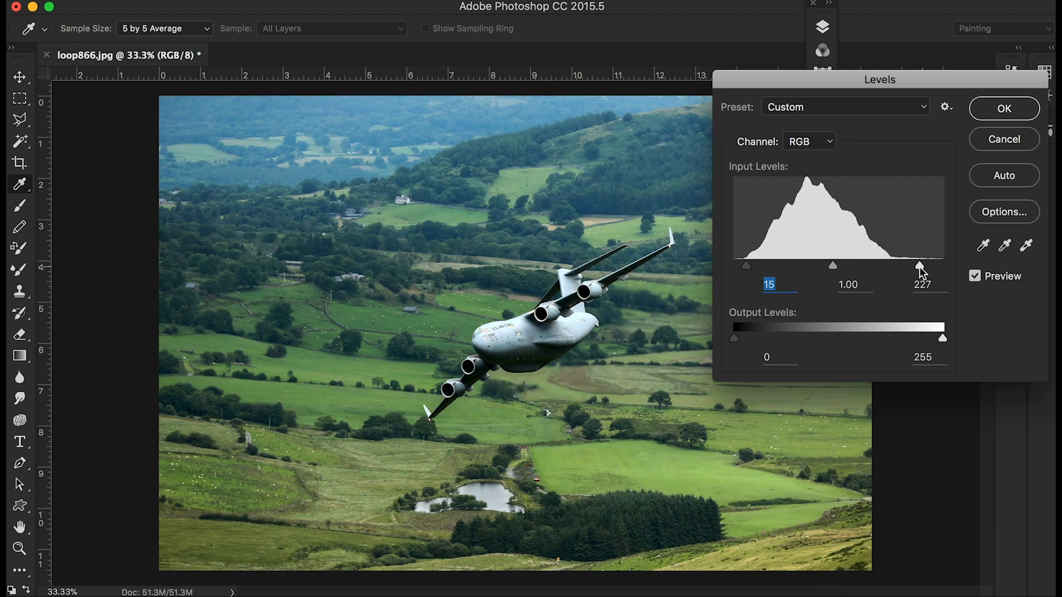
drag(919, 267, 936, 263)
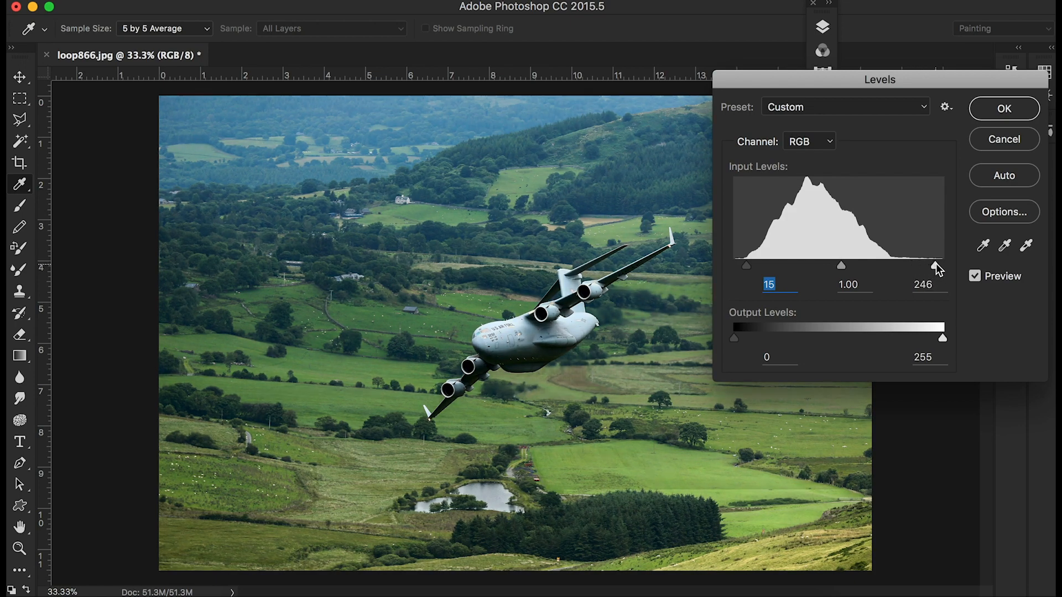
click(935, 264)
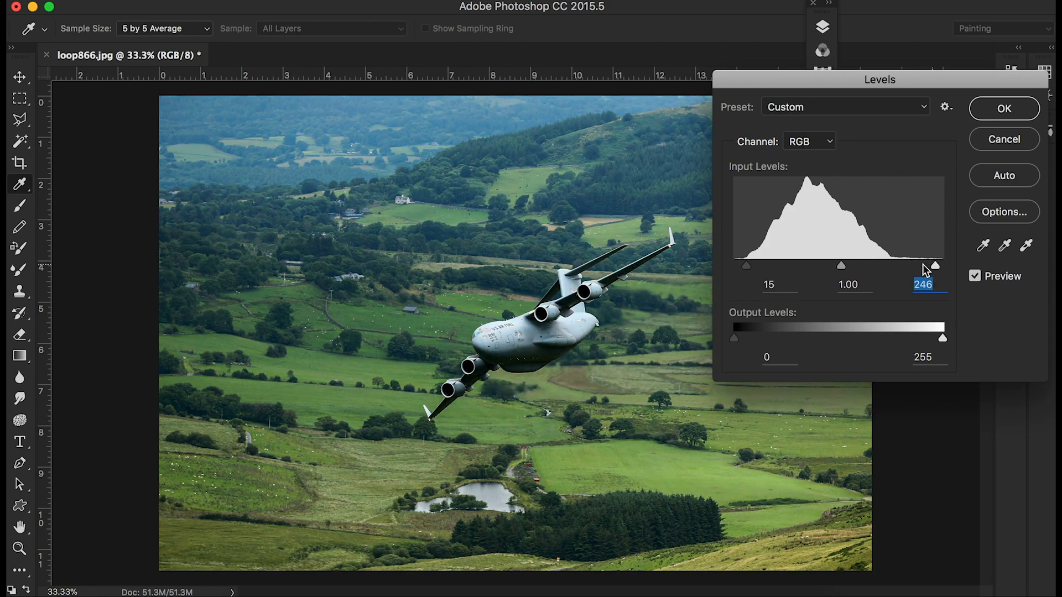
Set the Levels midtone input to 0.94 and apply the adjustment.
drag(843, 266, 848, 267)
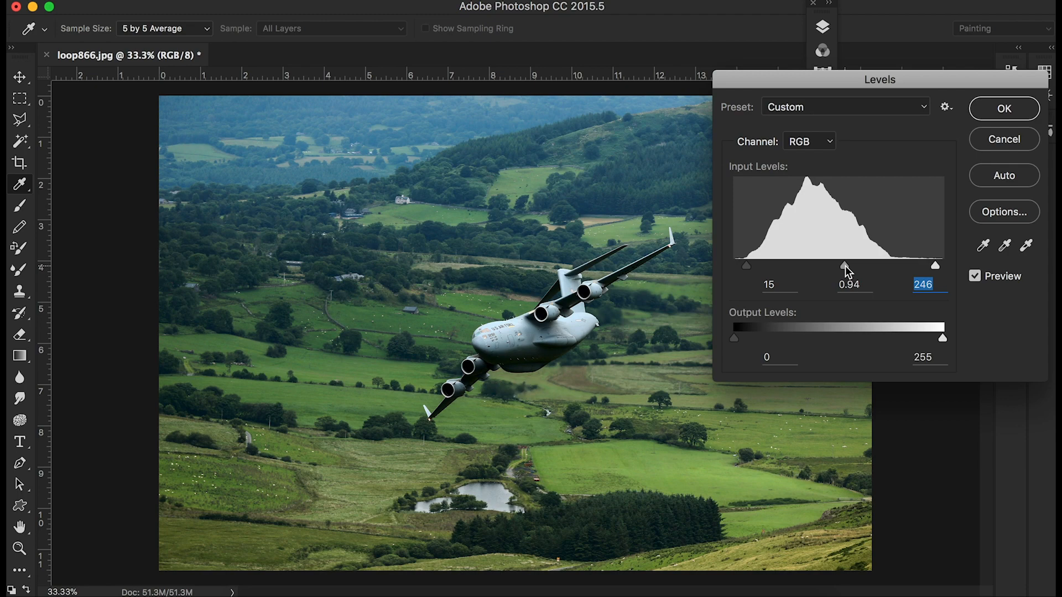
click(845, 267)
click(999, 114)
key(o)
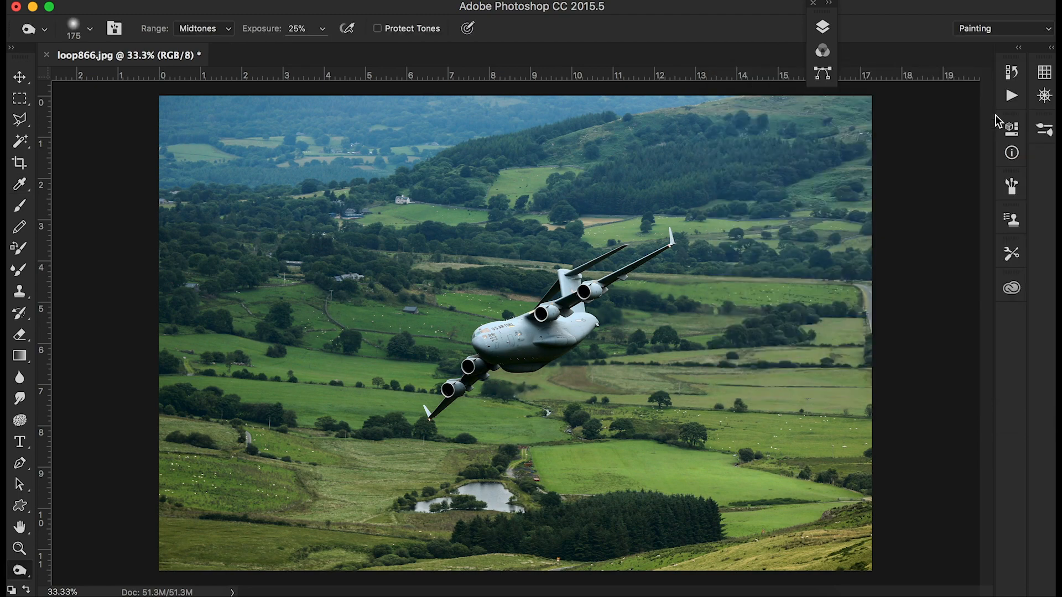
Apply a Brightness/Contrast adjustment with Brightness -2 and Contrast 5.
click(236, 1)
mouse_move(237, 31)
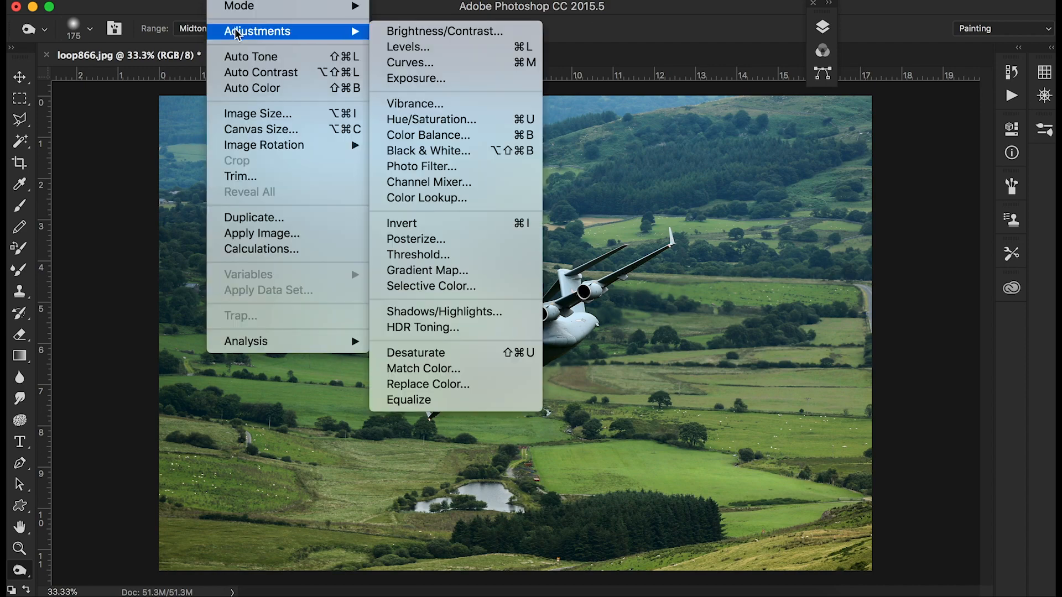
click(390, 32)
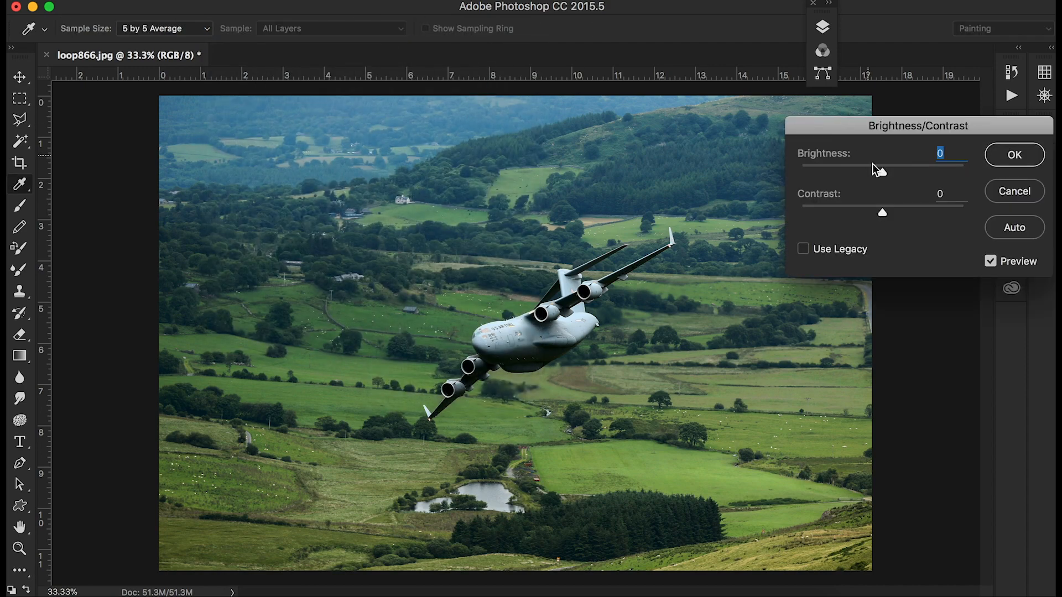
drag(884, 172, 882, 172)
drag(882, 210, 888, 213)
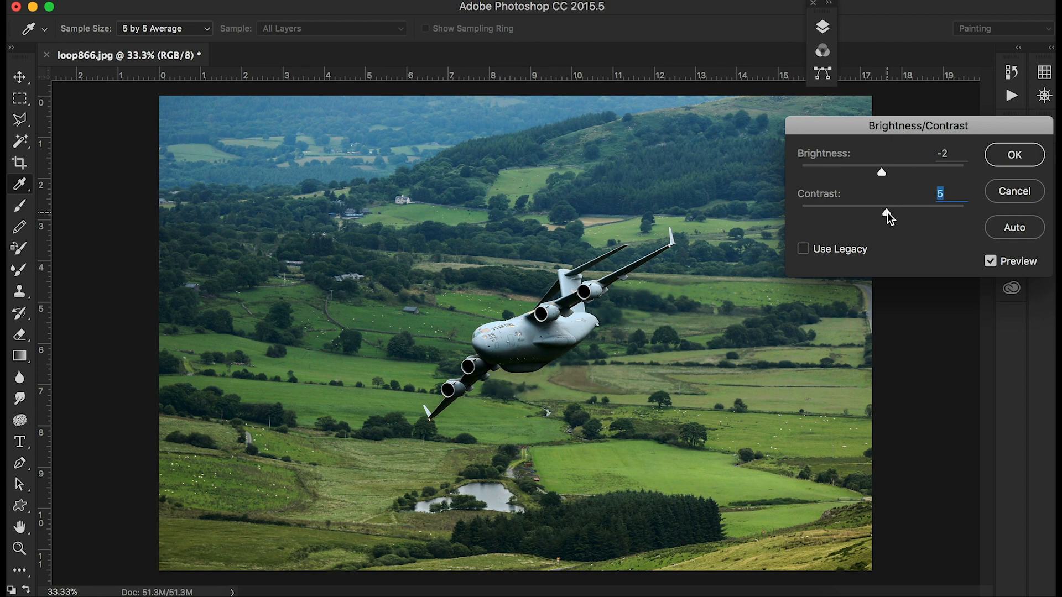
click(1015, 155)
key(o)
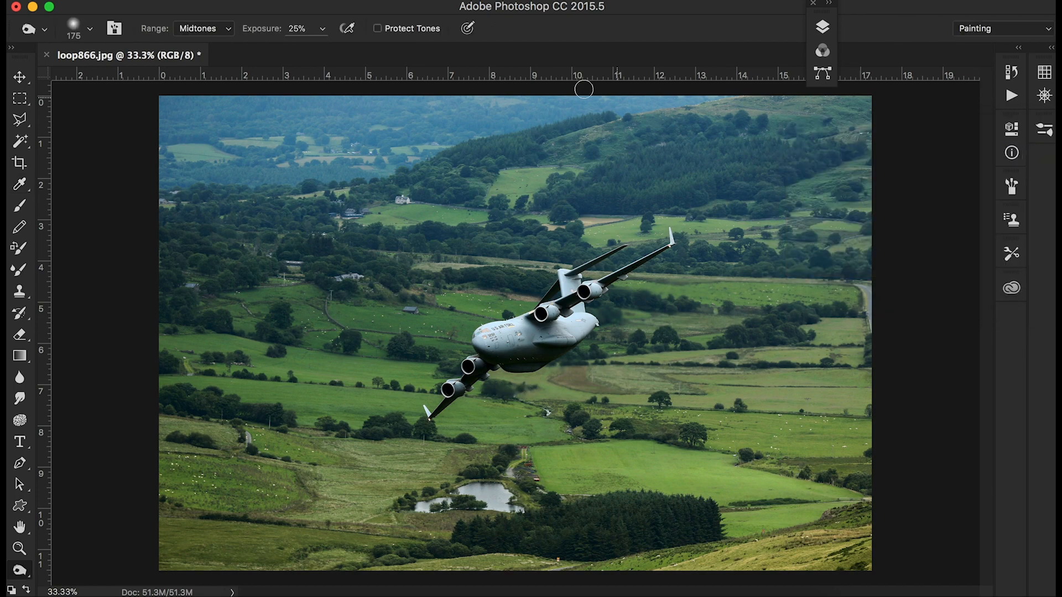
Apply the Camera Raw Filter again with Whites -21, Highlights -18 and Exposure -0.05.
click(419, 1)
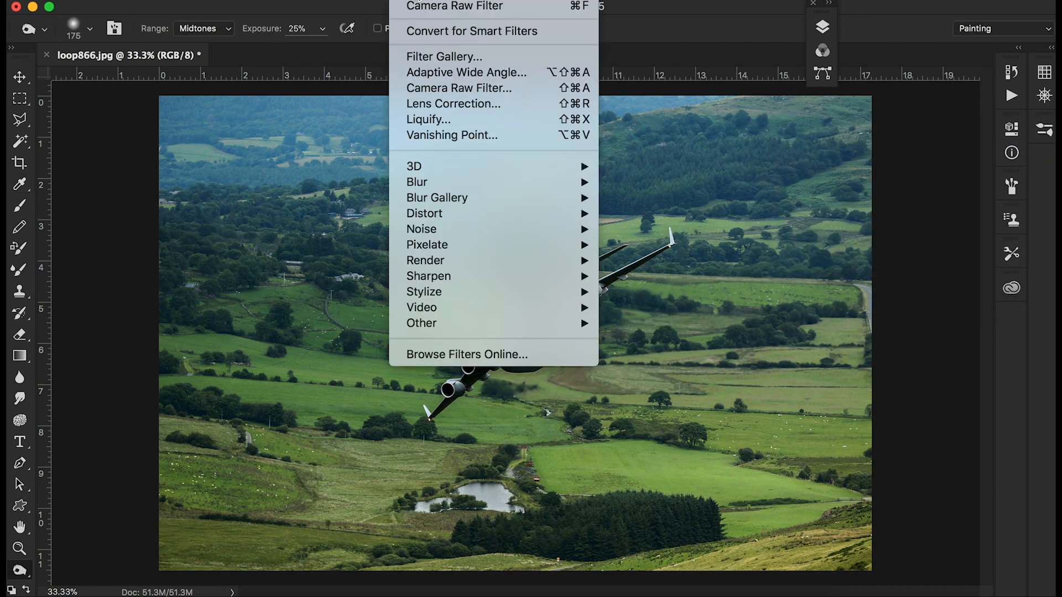
click(433, 89)
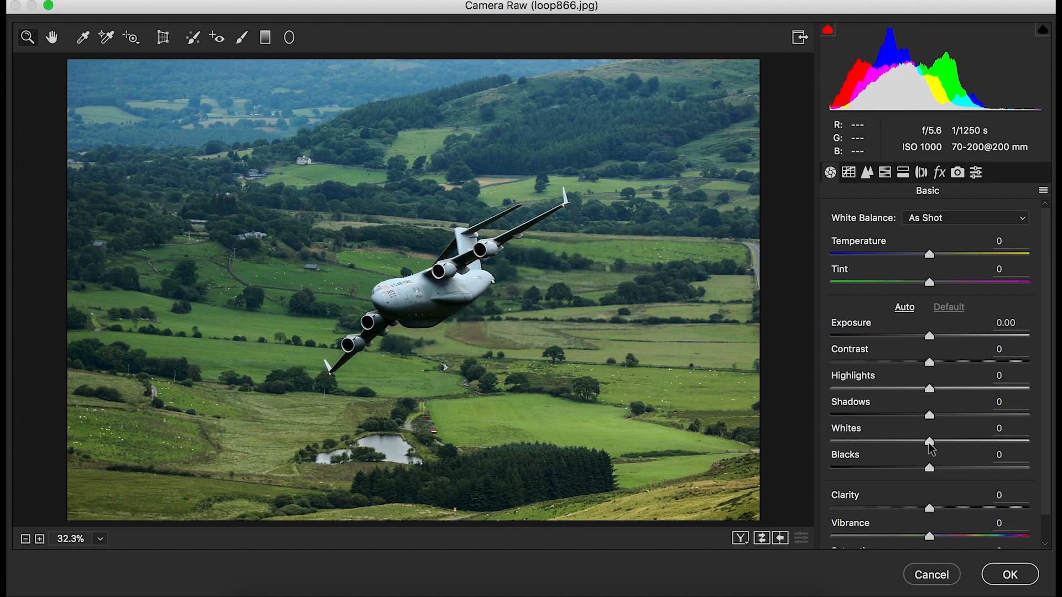
mouse_move(929, 442)
mouse_down()
mouse_move(899, 443)
mouse_move(963, 444)
mouse_move(909, 442)
mouse_up()
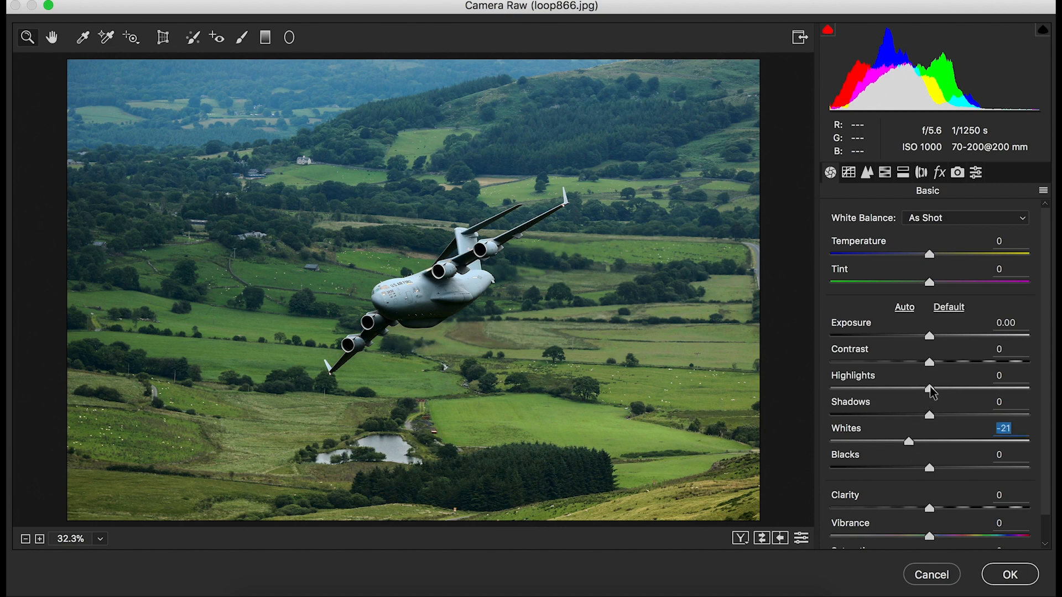
drag(933, 392, 915, 392)
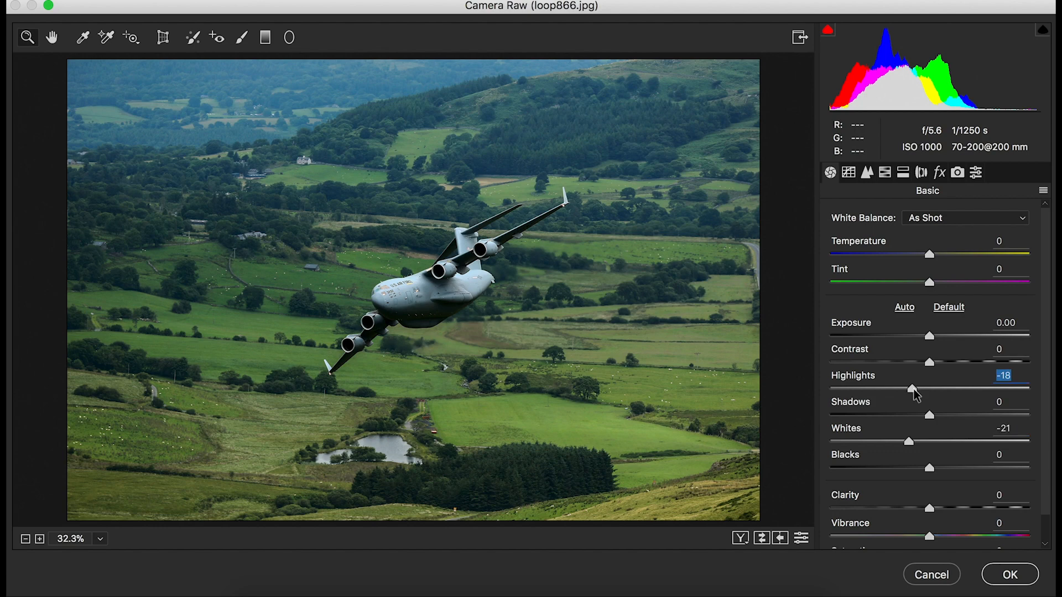
mouse_move(930, 337)
mouse_down()
mouse_move(921, 338)
mouse_move(930, 338)
mouse_up()
click(930, 338)
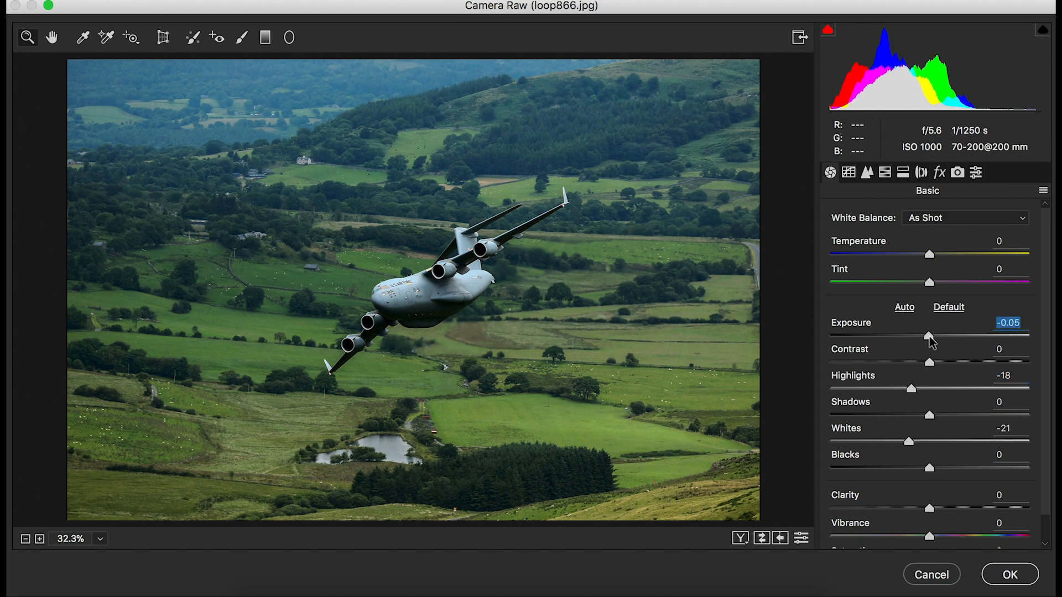
click(1011, 575)
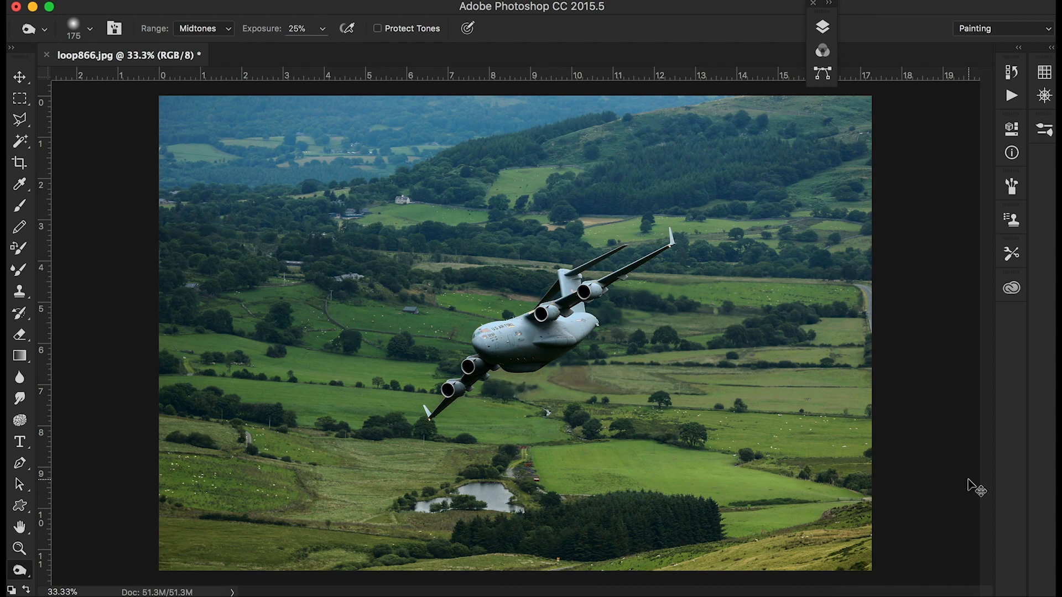
Crop the photo tighter at the 5:7 ratio, repositioning the image so the aircraft sits near the centre of the frame.
key(super+equal)
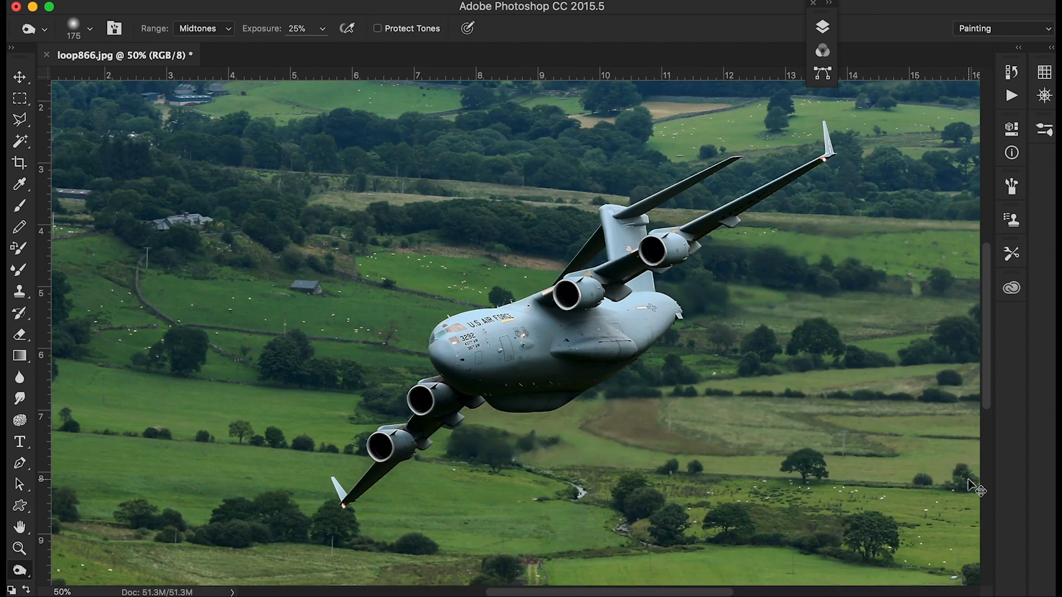
key(super+minus)
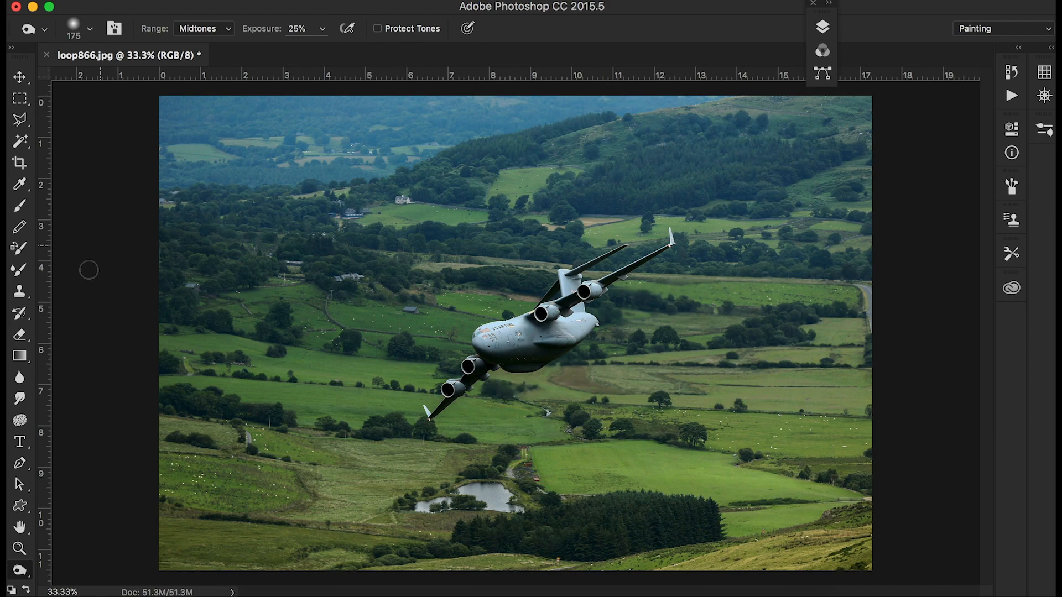
click(21, 164)
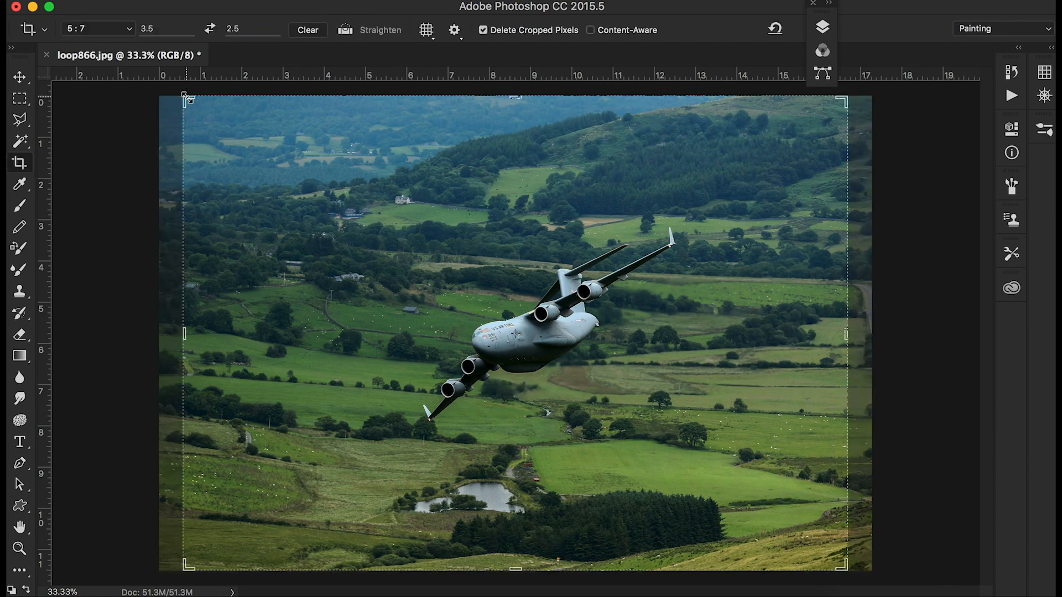
drag(184, 95, 213, 116)
drag(546, 407, 553, 423)
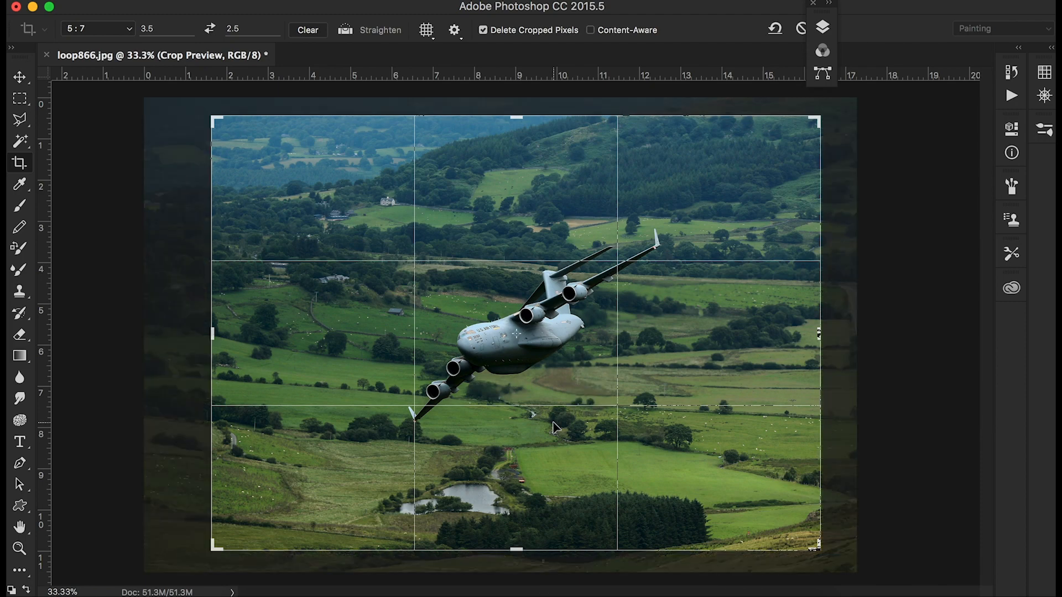
drag(556, 434, 554, 430)
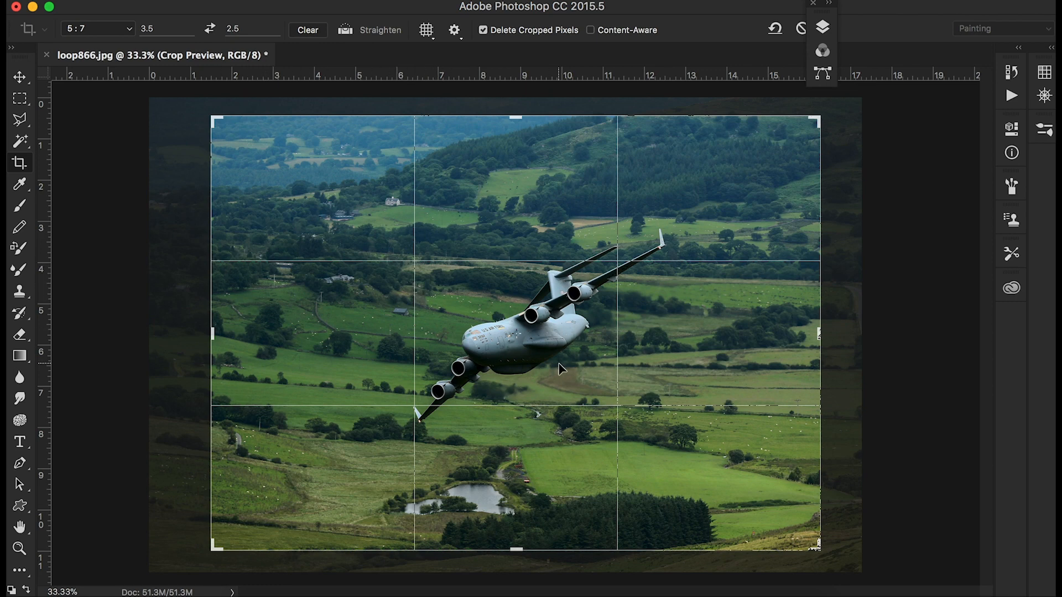
drag(559, 364, 559, 357)
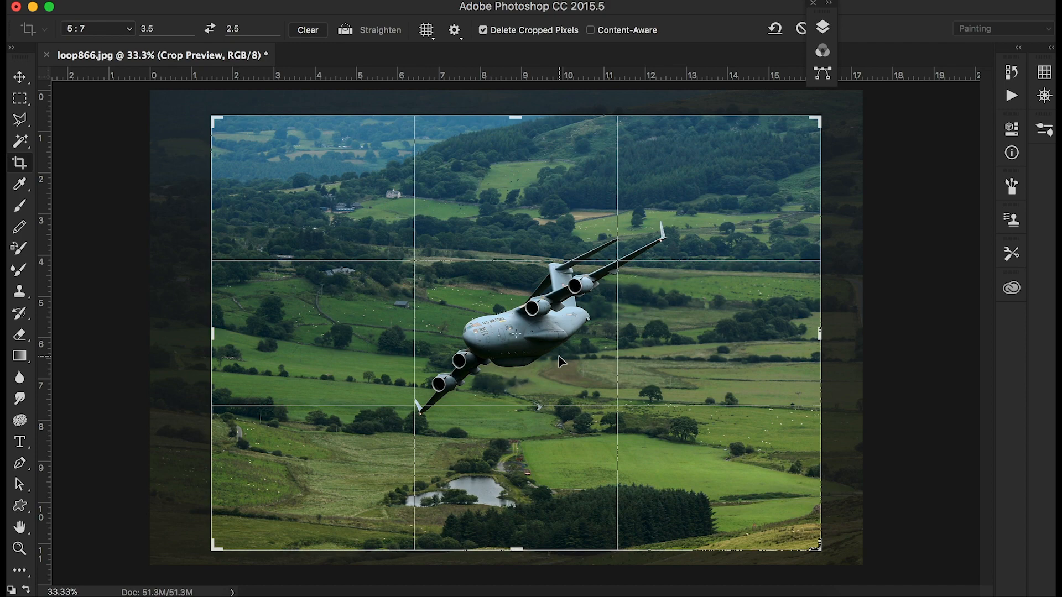
key(Return)
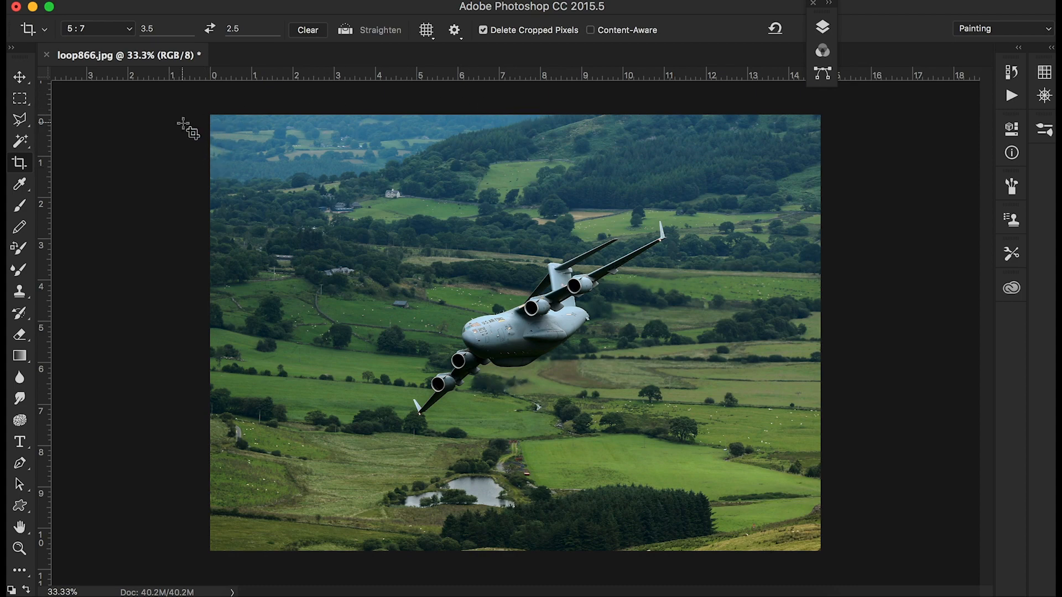
Darken the distant hills in the photo's upper-left area using the Burn Tool at size 250, Midtones range and 25% exposure.
click(21, 571)
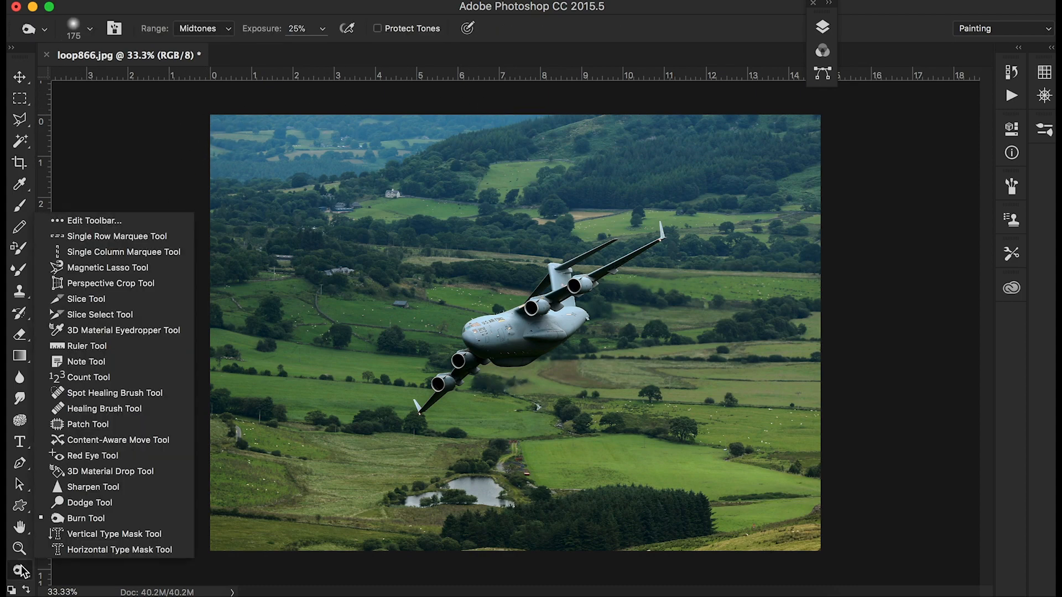
click(65, 519)
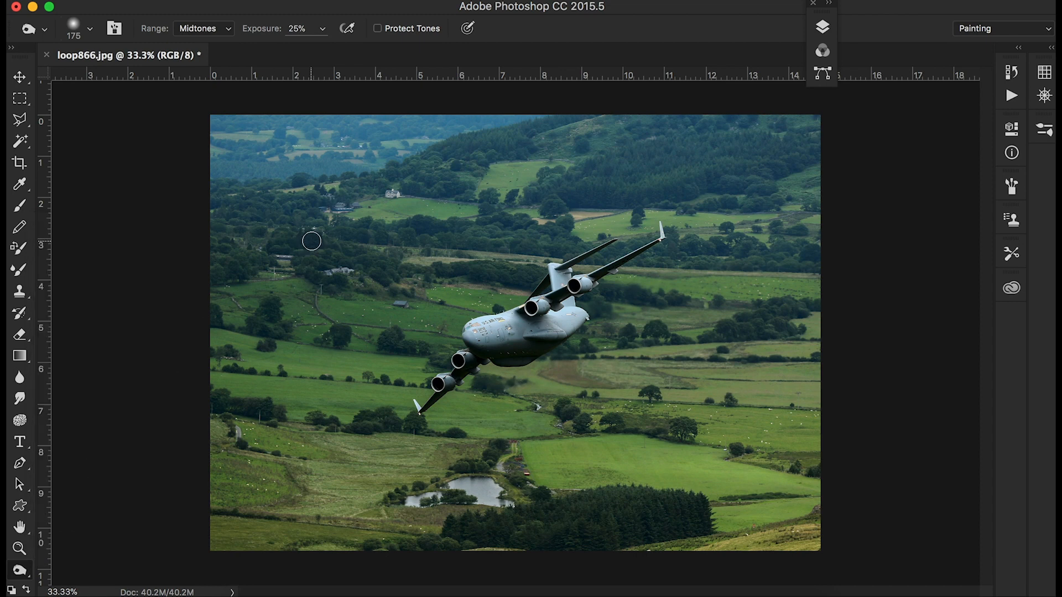
key(bracketright)
key(bracketright)
key(bracketright)
key(bracketright)
key(bracketright)
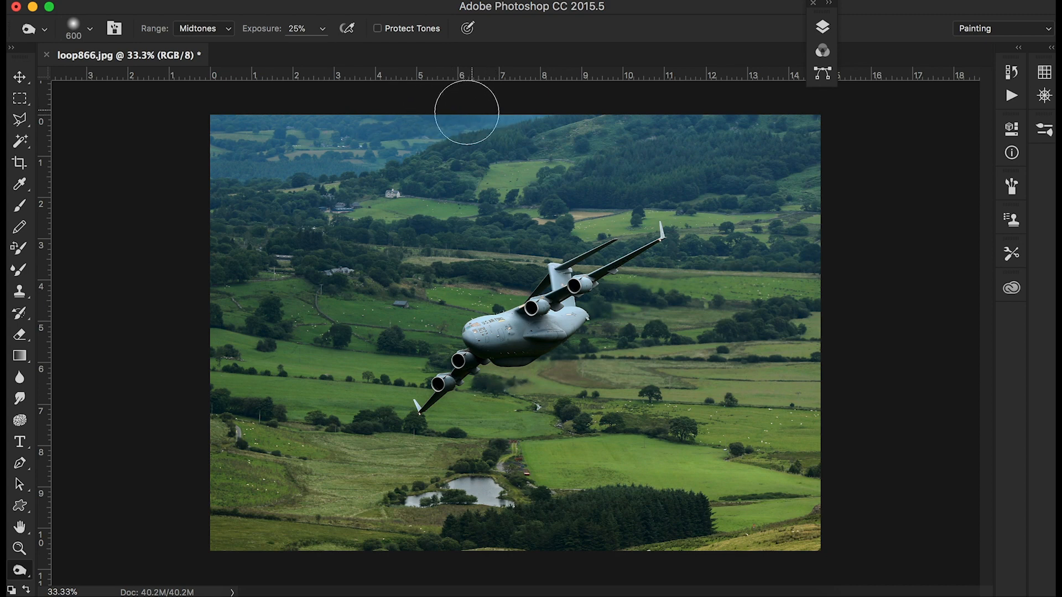
key(bracketleft)
key(bracketleft)
key(bracketleft)
key(bracketleft)
mouse_move(442, 130)
mouse_down()
mouse_move(367, 161)
mouse_move(206, 166)
mouse_up()
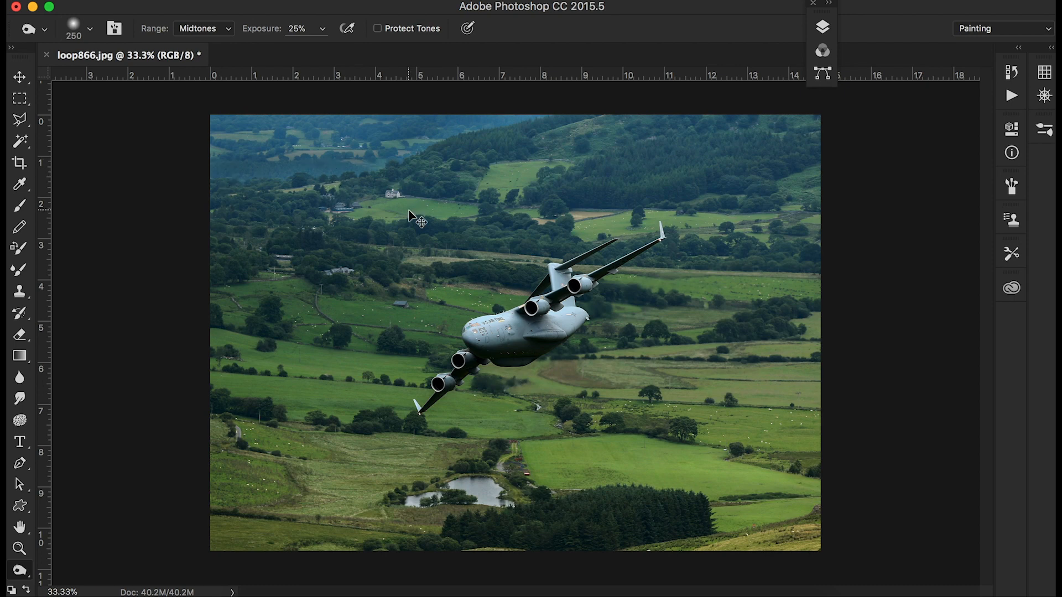
Step back and forward through the recent edits to compare them, and inspect the aircraft up close.
key(alt+super+z)
key(alt+super+z)
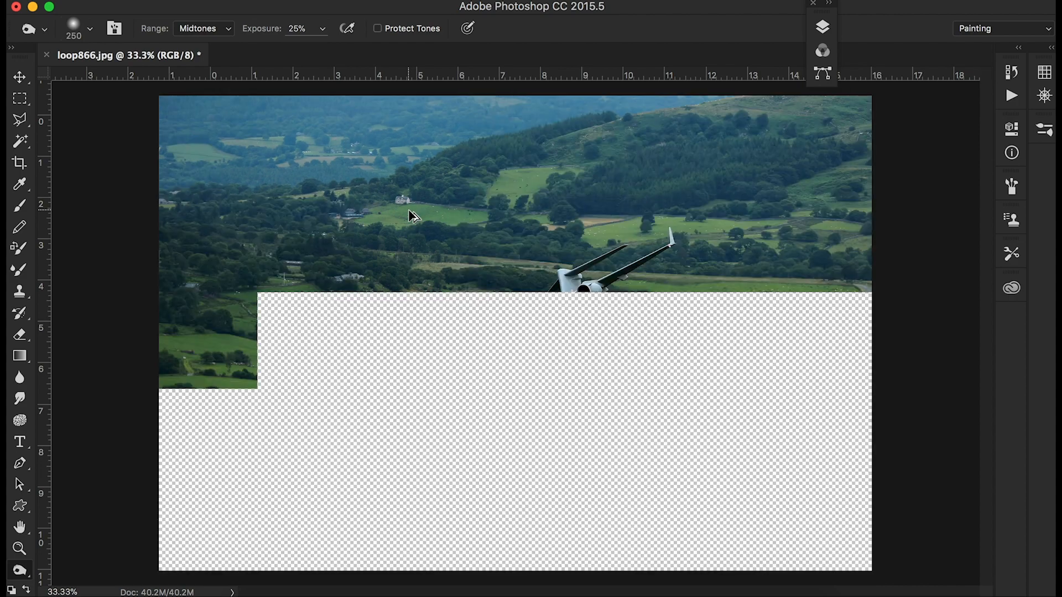
key(shift+super+z)
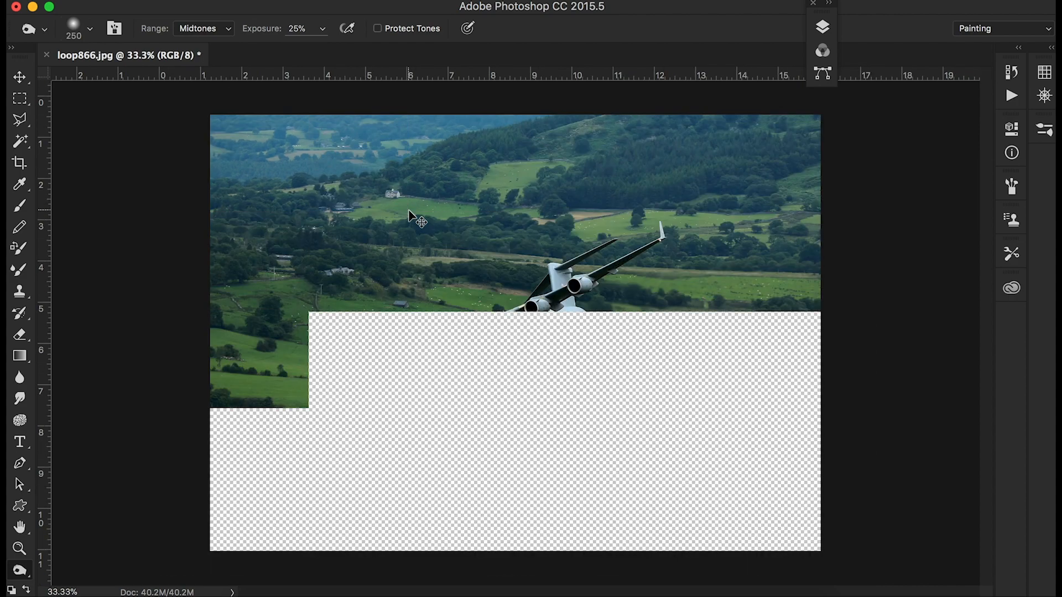
key(shift+super+z)
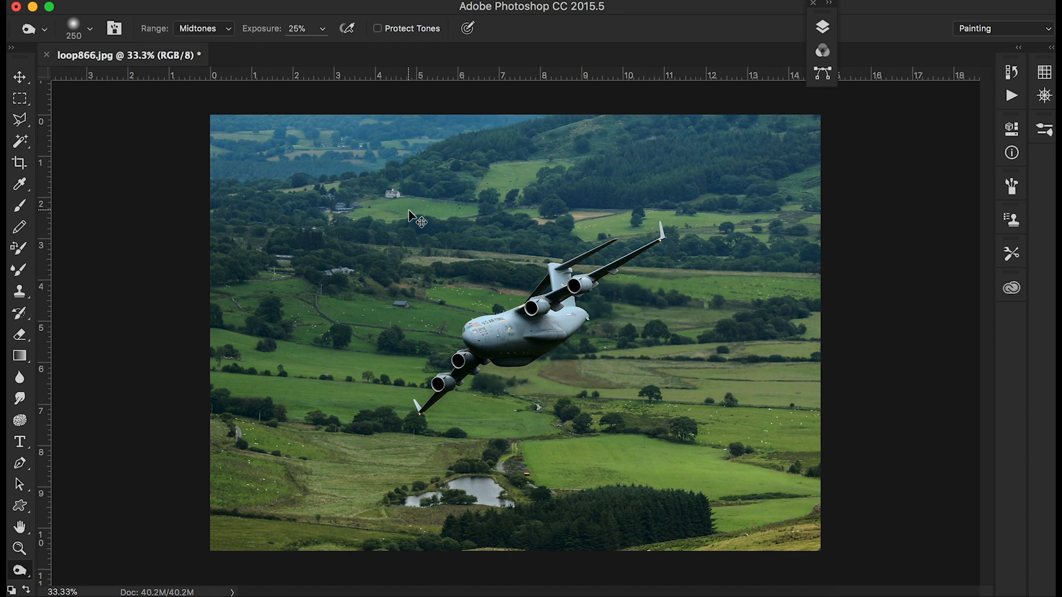
key(alt+super+z)
key(shift+super+z)
key(super+equal)
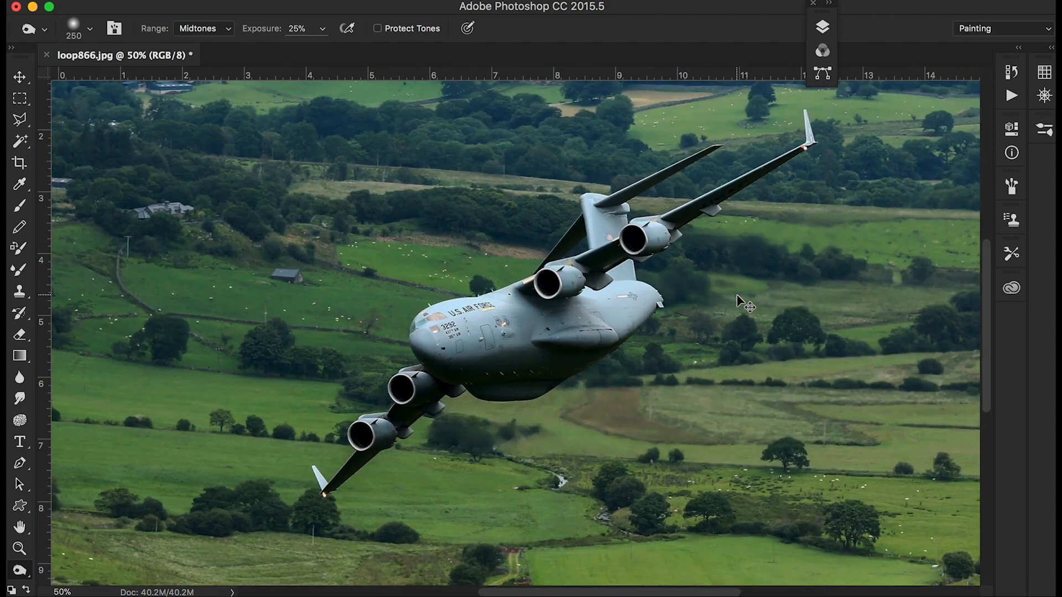
key(super+equal)
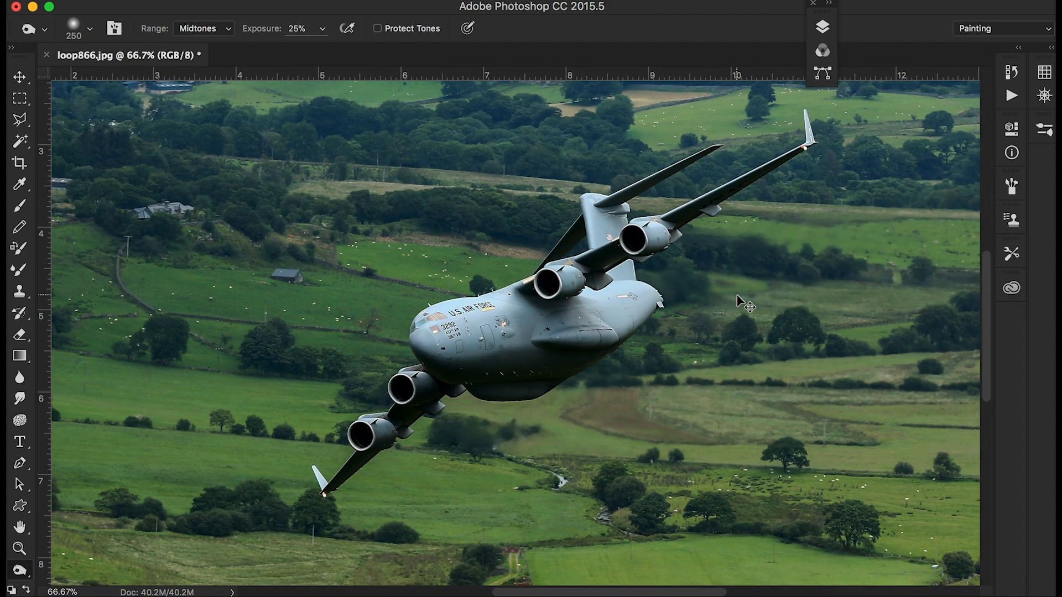
key(super+minus)
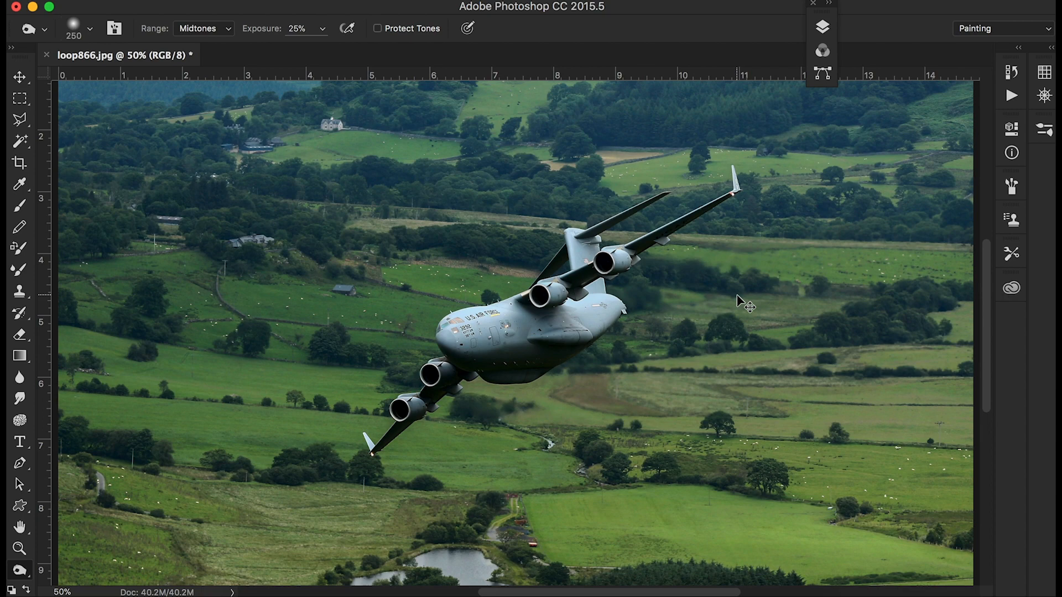
key(super+minus)
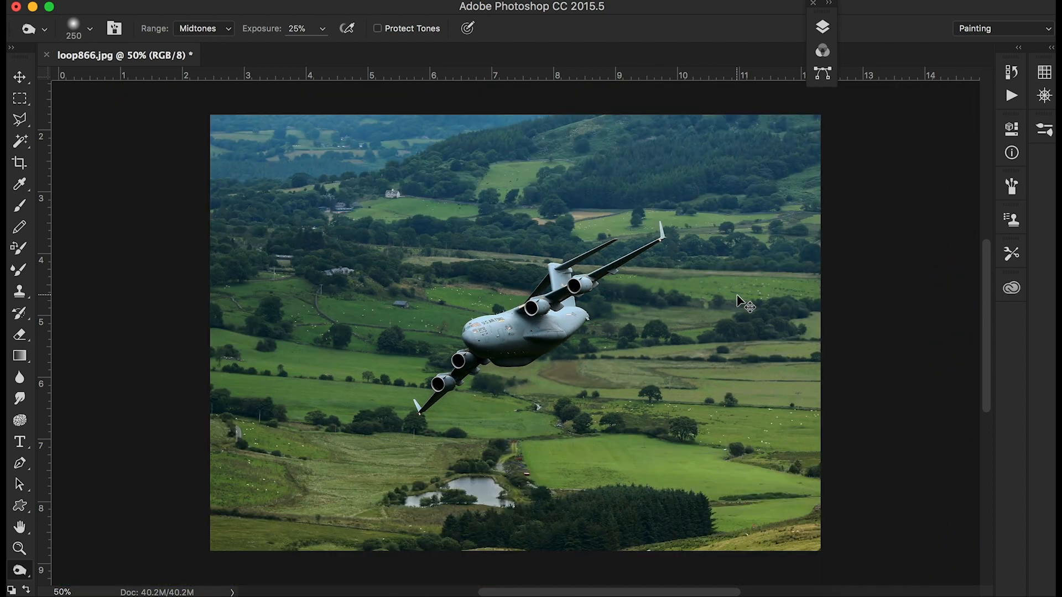
Start an Unsharp Mask on the aircraft photo at 80% amount and compare a 4.0-pixel radius with 1.5 pixels on the fuselage.
click(418, 1)
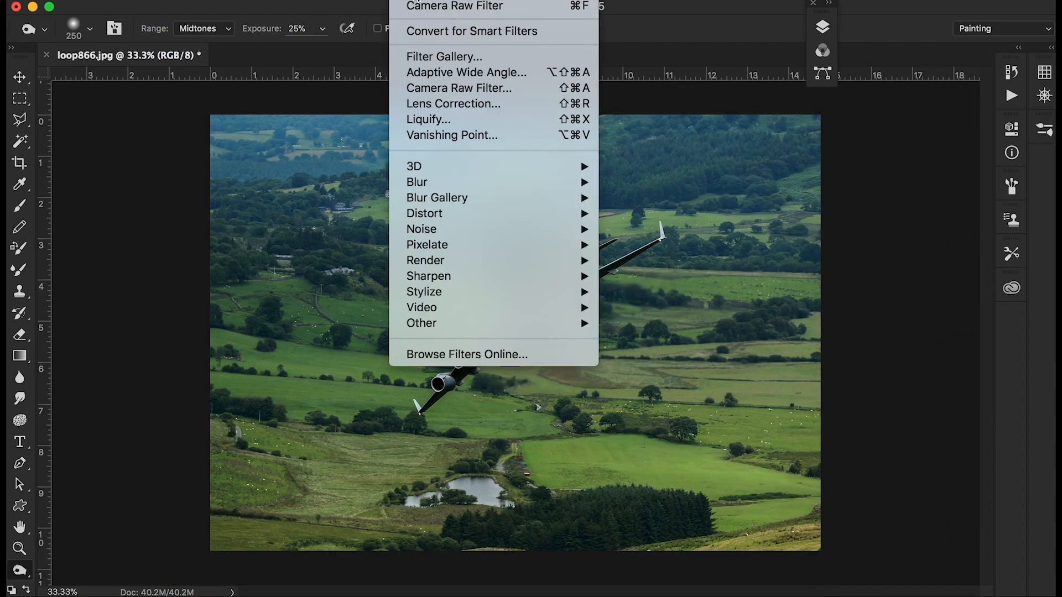
mouse_move(430, 276)
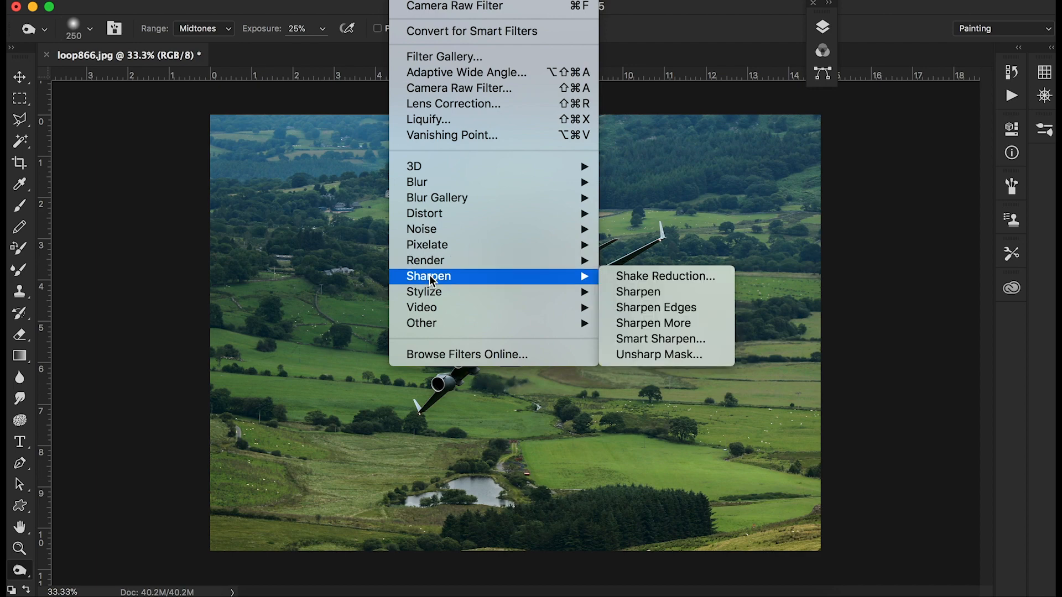
click(666, 356)
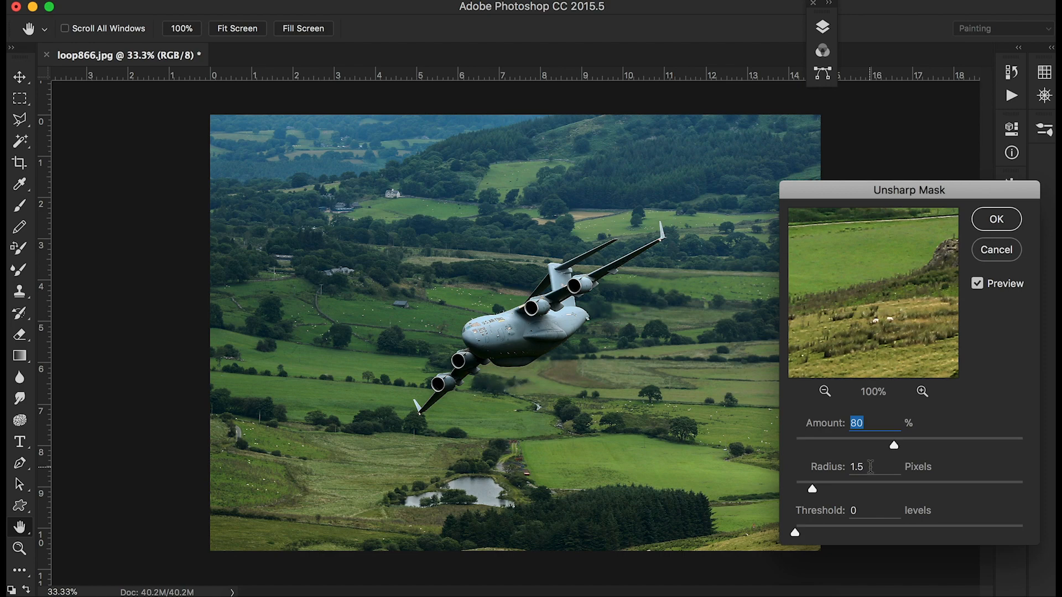
drag(812, 488, 825, 487)
key(Tab)
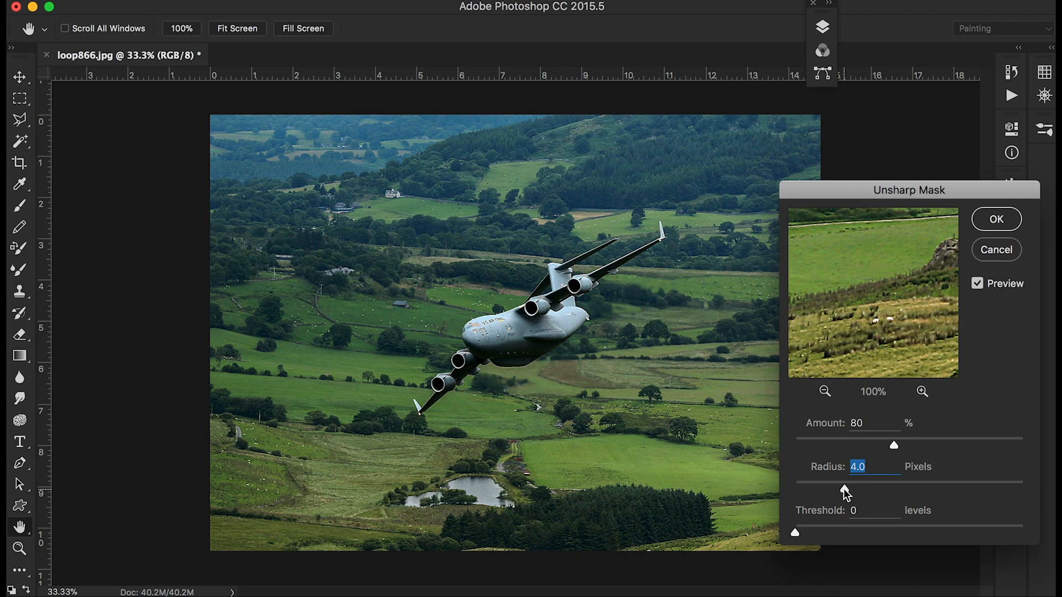
key(super+plus)
key(super+plus)
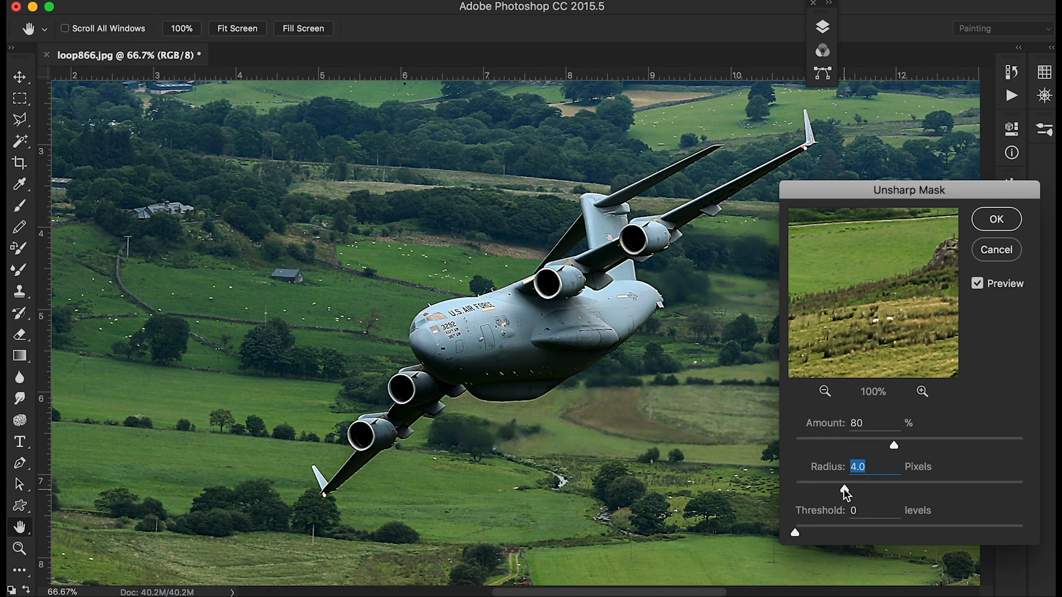
drag(844, 489, 814, 487)
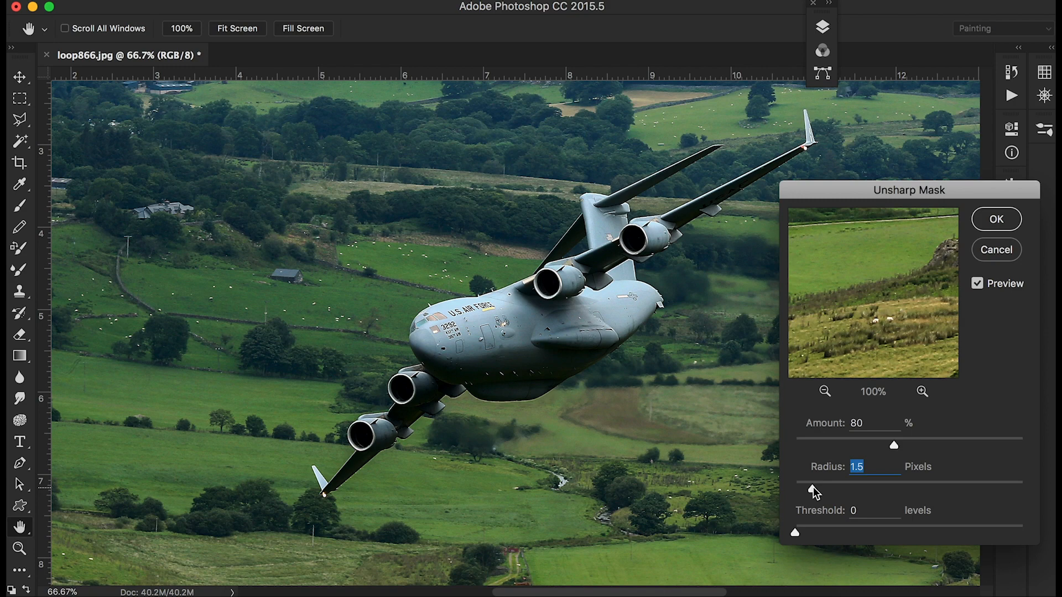
Lower the Unsharp Mask radius slightly, set the amount to 60%, and apply the sharpening to the photo.
drag(813, 487, 808, 487)
double_click(868, 423)
text(60)
click(996, 220)
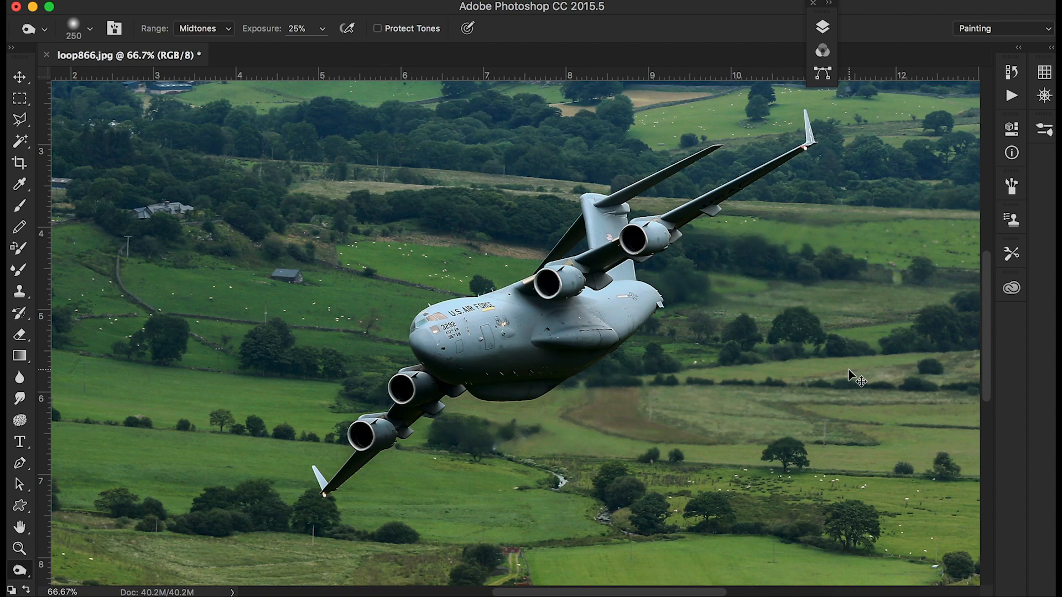
key(super+minus)
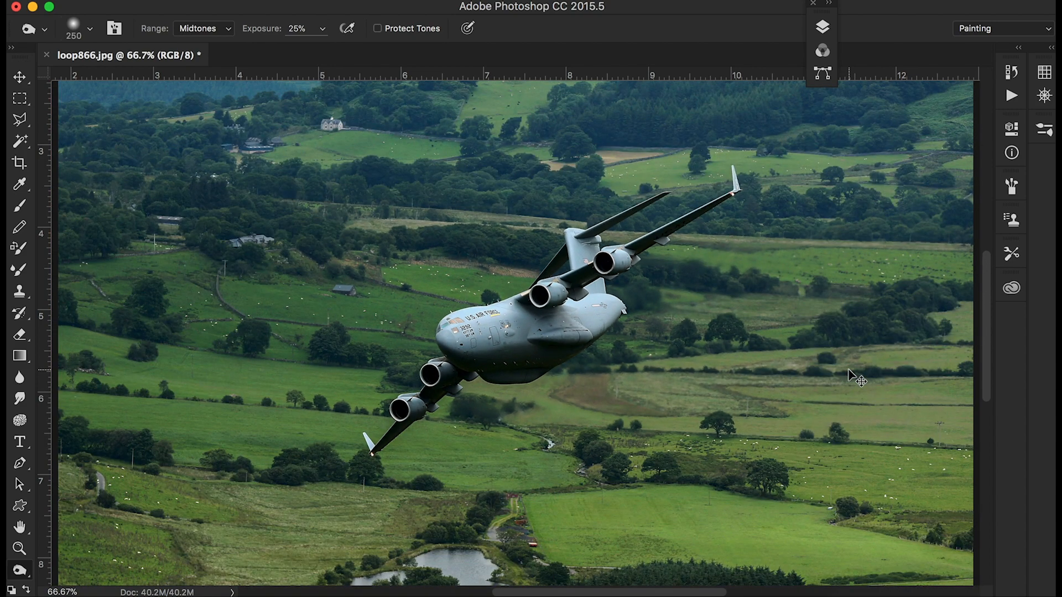
key(super+minus)
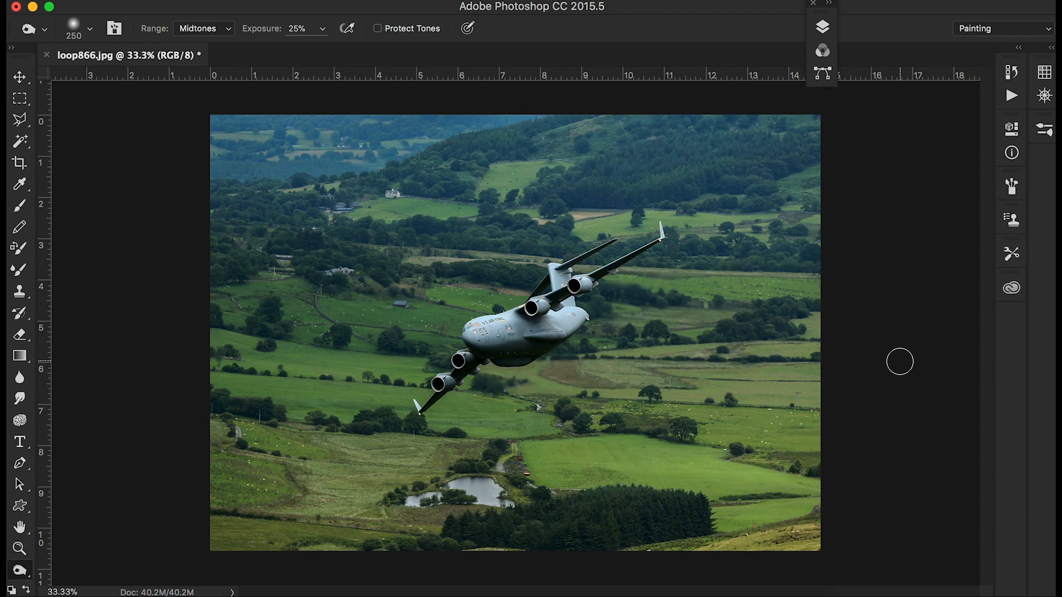
Increase the aircraft photo's contrast slightly with a Brightness/Contrast adjustment, keeping Brightness at 0.
click(230, 5)
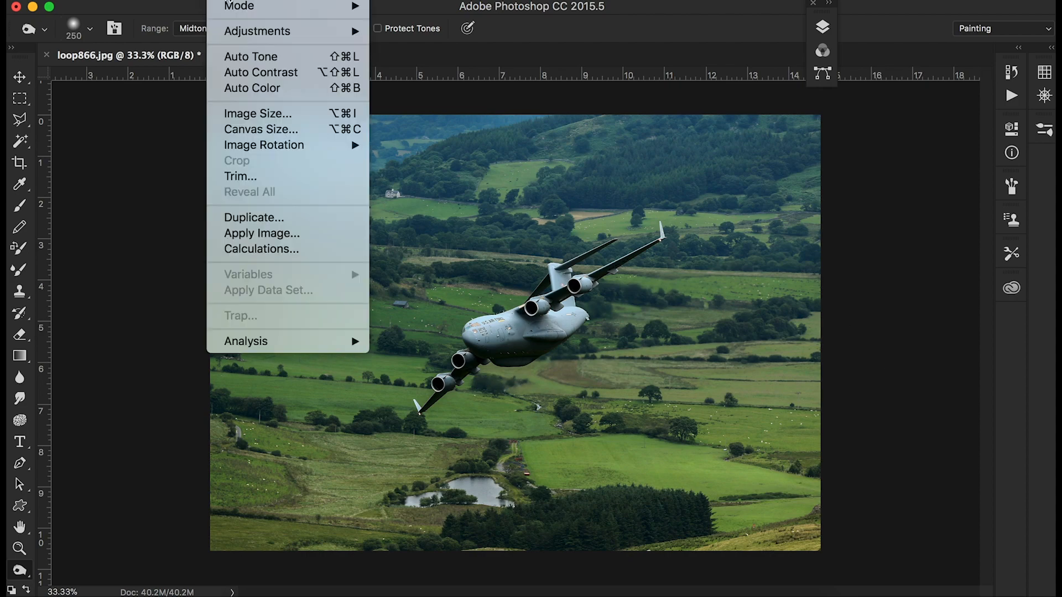
mouse_move(228, 33)
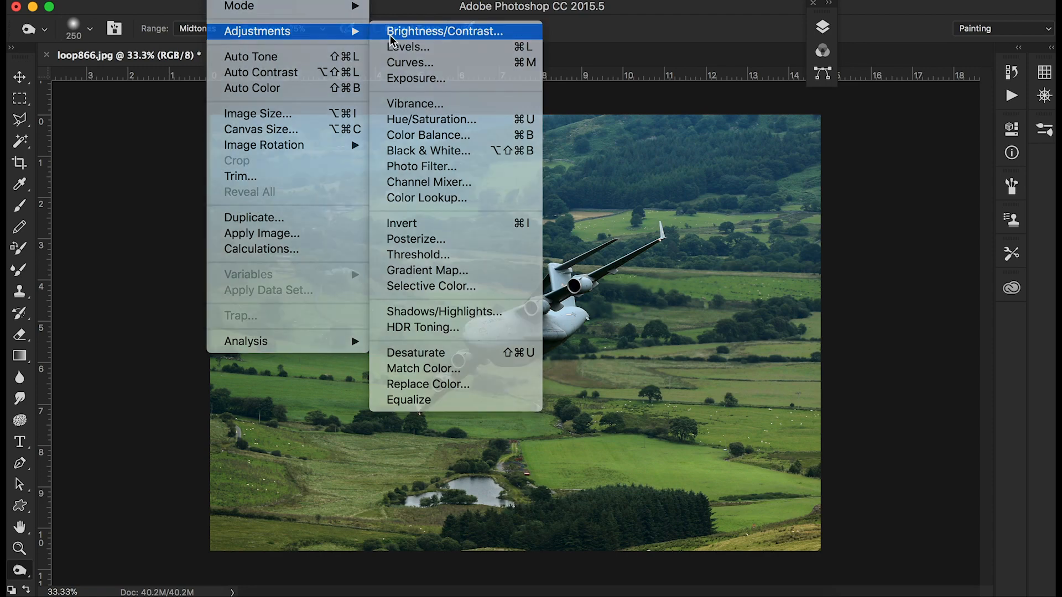
click(440, 31)
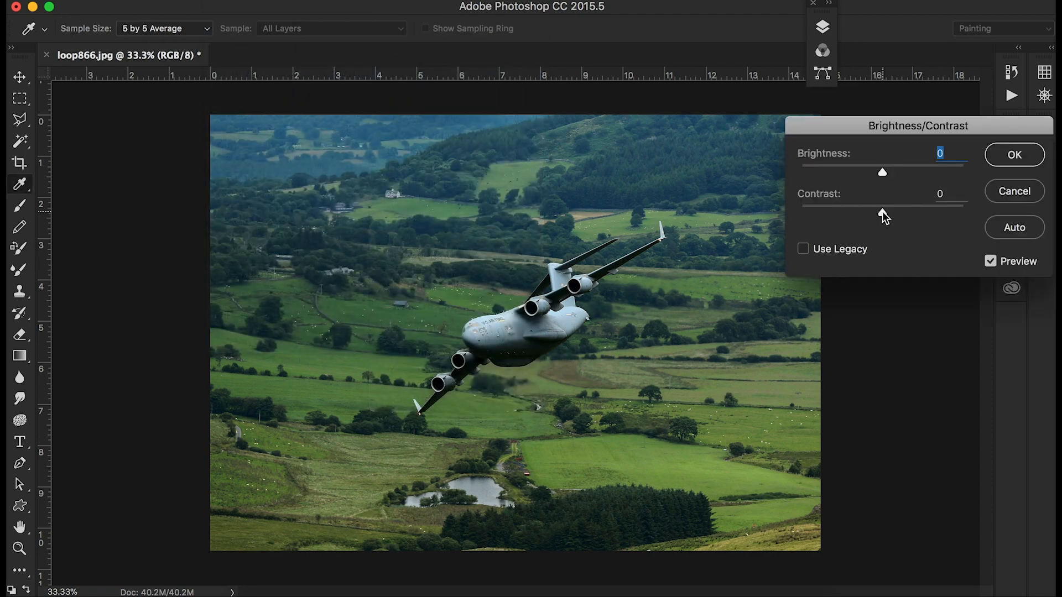
drag(882, 211, 892, 211)
click(1021, 157)
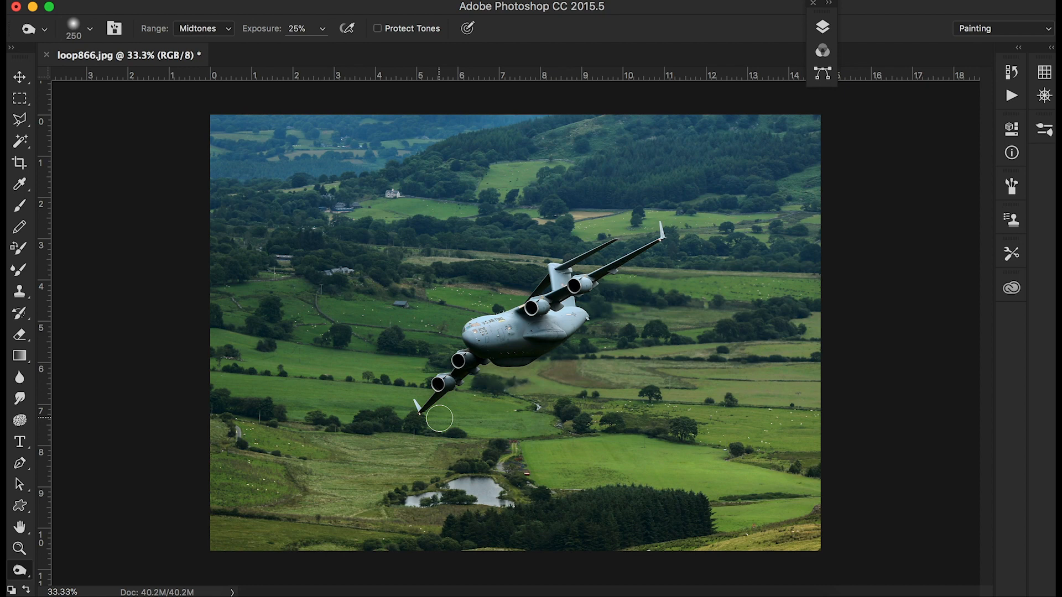
Bring up the Color Balance adjustment for the Midtones with Preserve Luminosity on, and accept it.
click(414, 2)
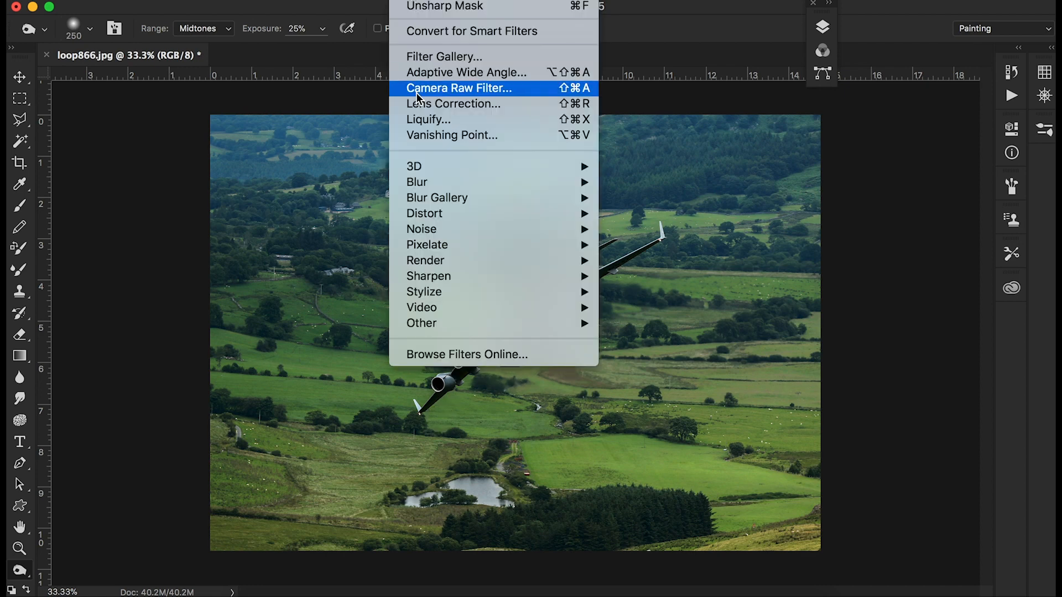
mouse_move(241, 1)
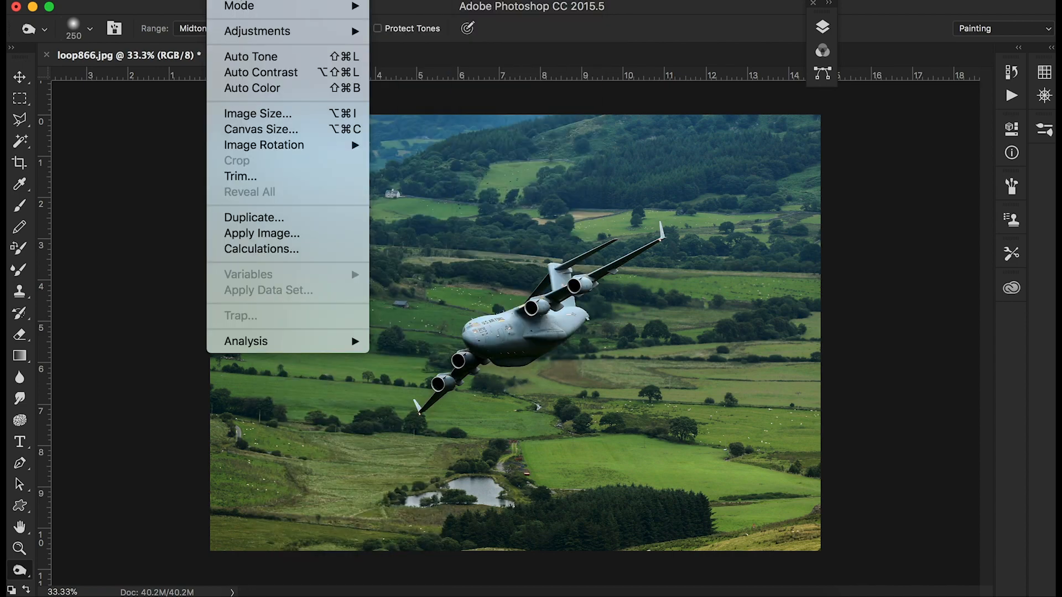
mouse_move(242, 33)
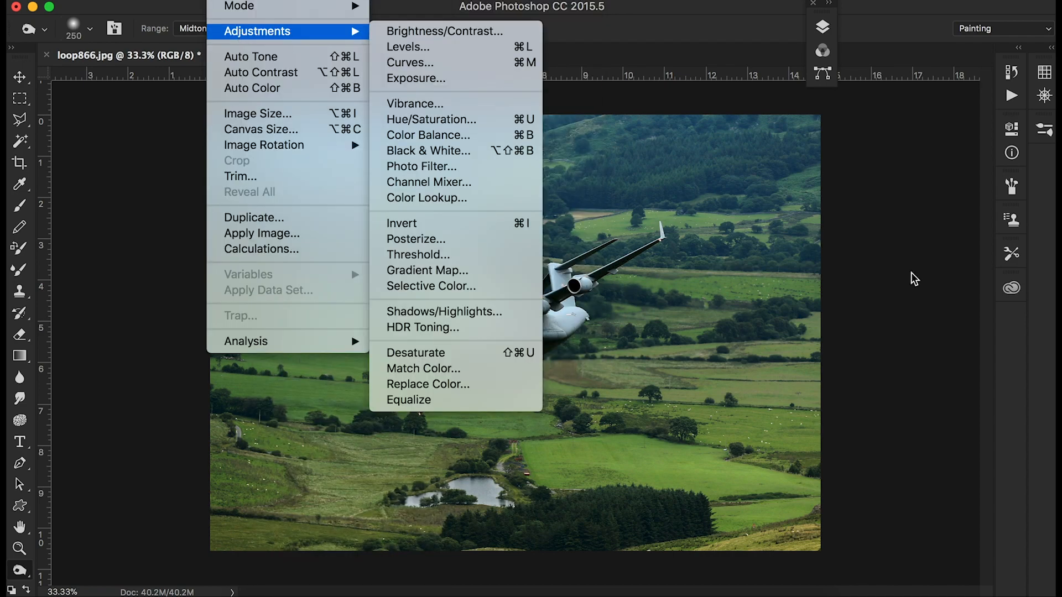
click(914, 305)
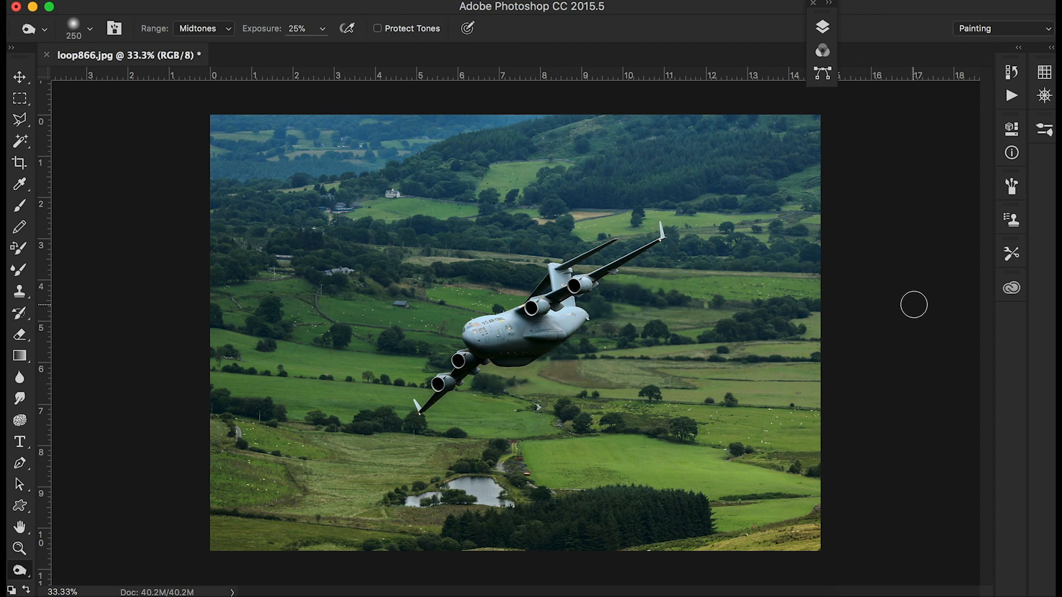
key(super+b)
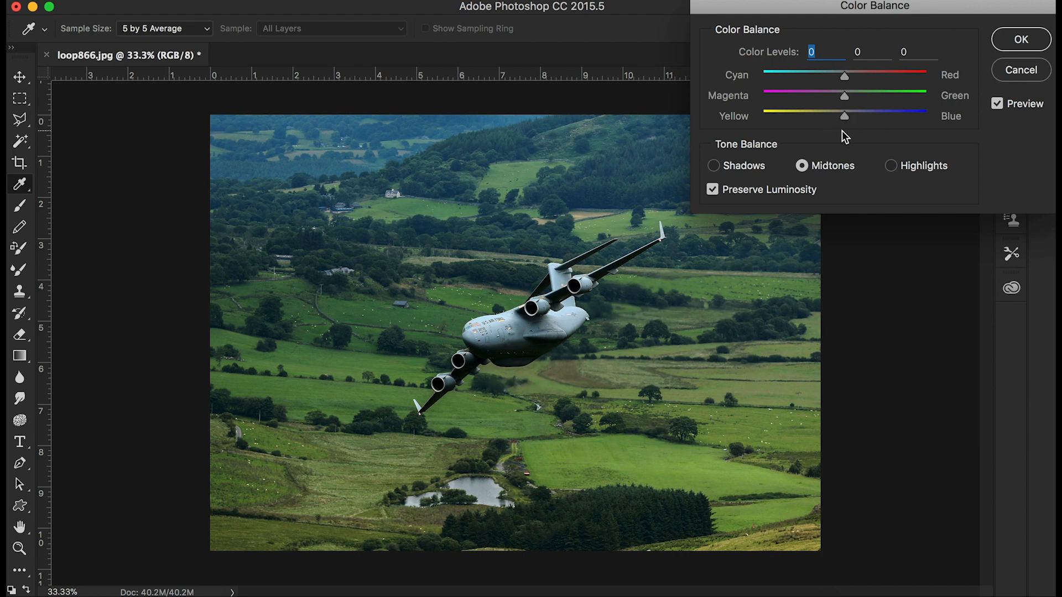
click(1021, 40)
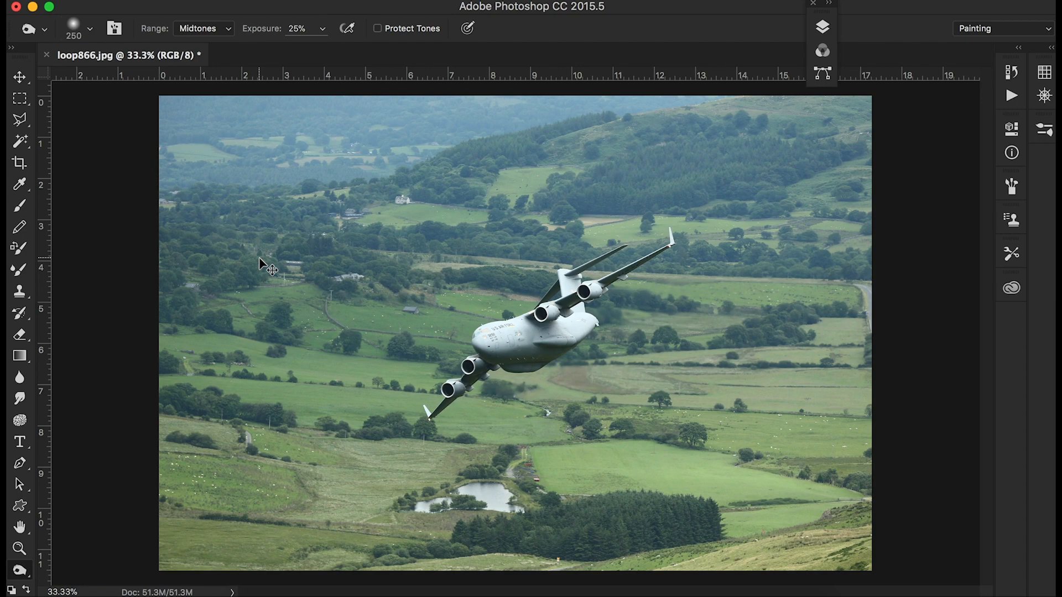
Step forward through the aircraft photo's edit history to compare the original look with the edited versions.
key(super+shift+z)
key(super+shift+z)
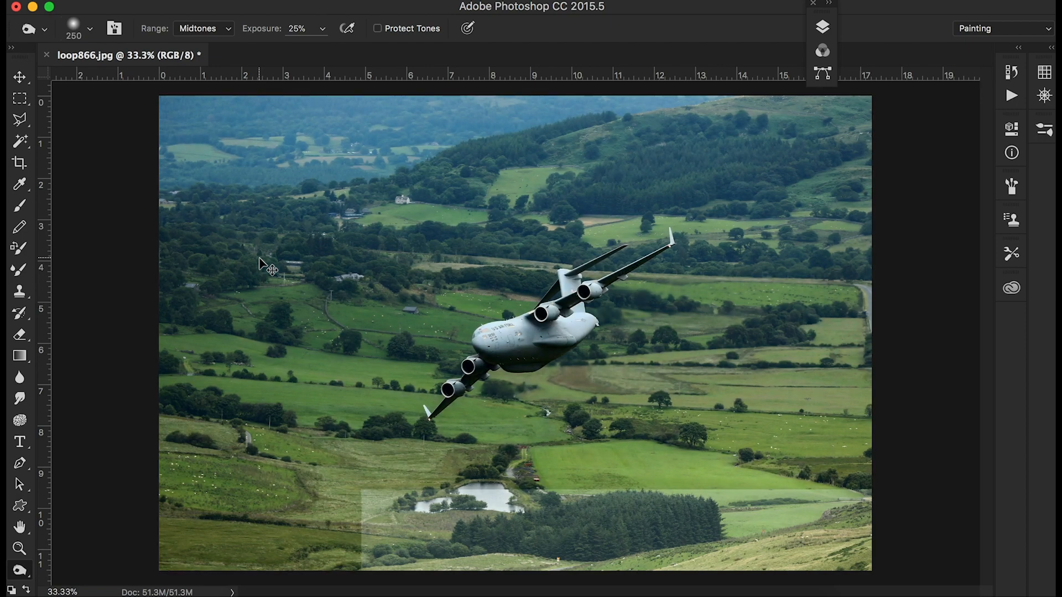
key(super+shift+z)
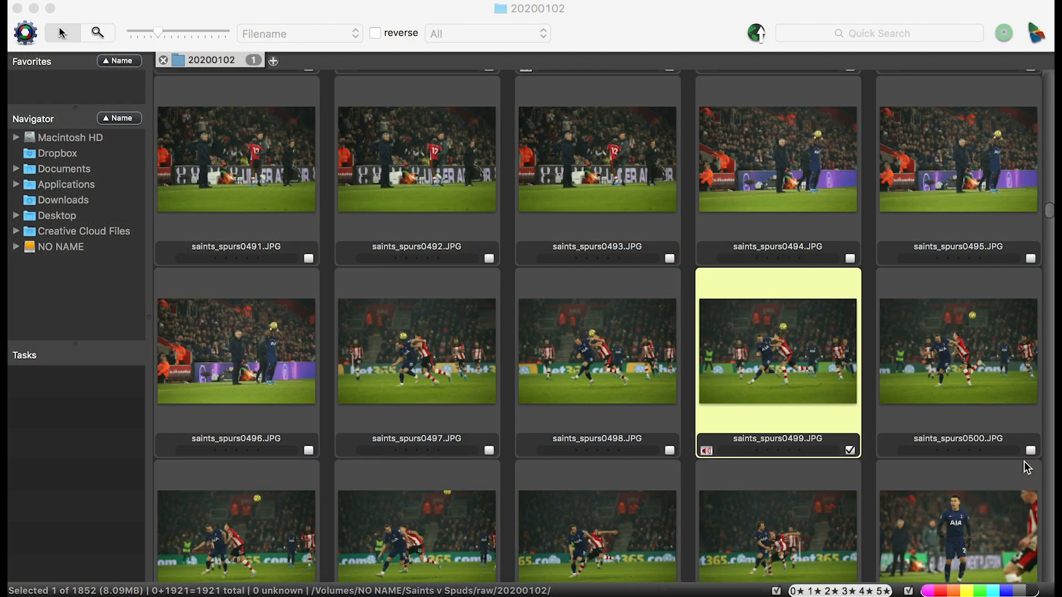
Switch to Photo Mechanic, preview saints_spurs0499.JPG at large size, and send it to Photoshop for editing.
double_click(770, 360)
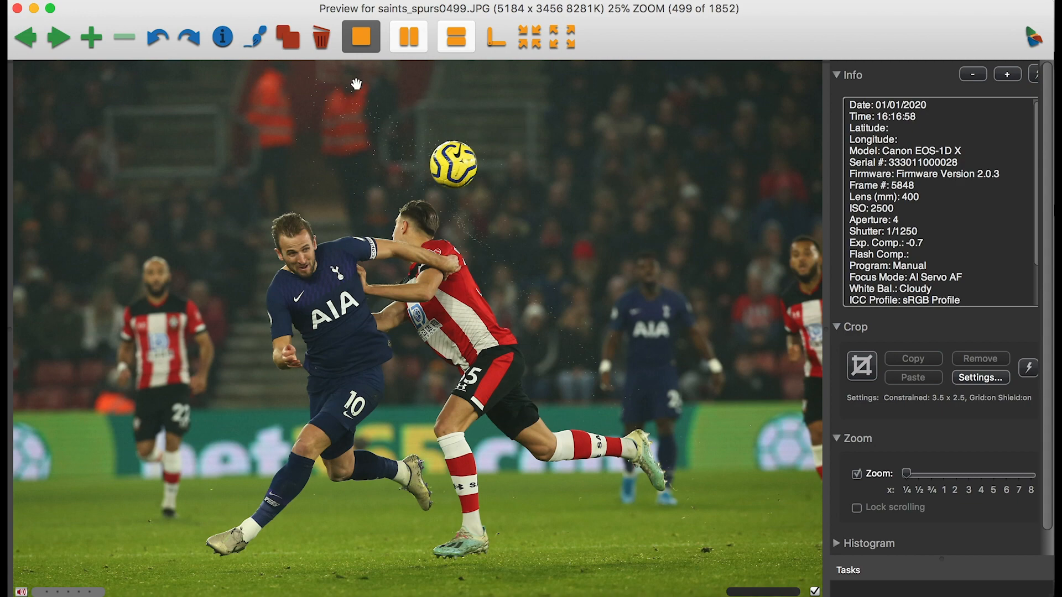
click(258, 42)
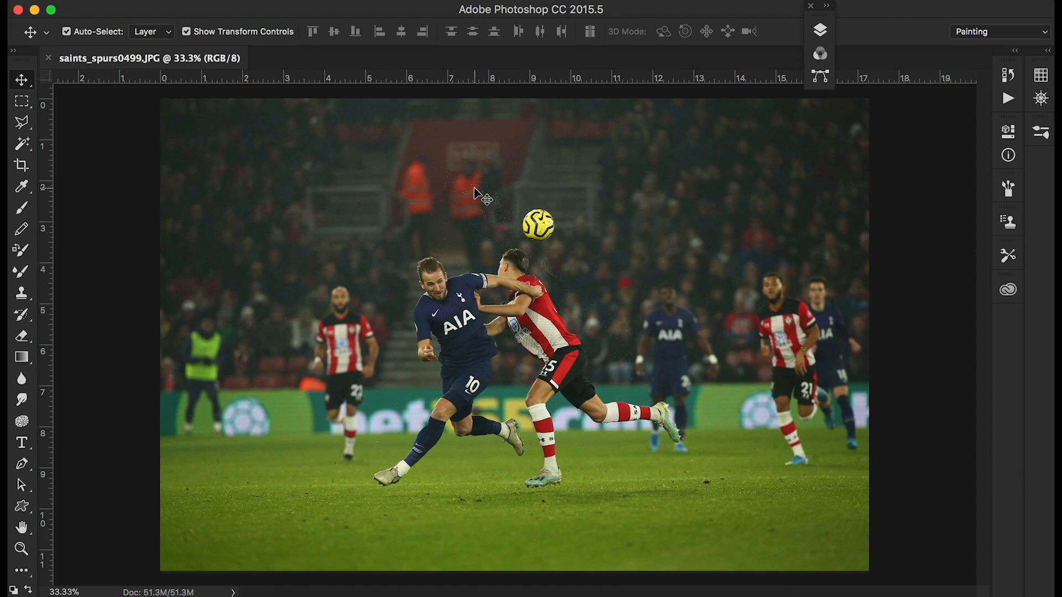
Start the Camera Raw Filter on the football photo and set Temperature -13, Exposure -0.40 and Tint +6.
click(406, 1)
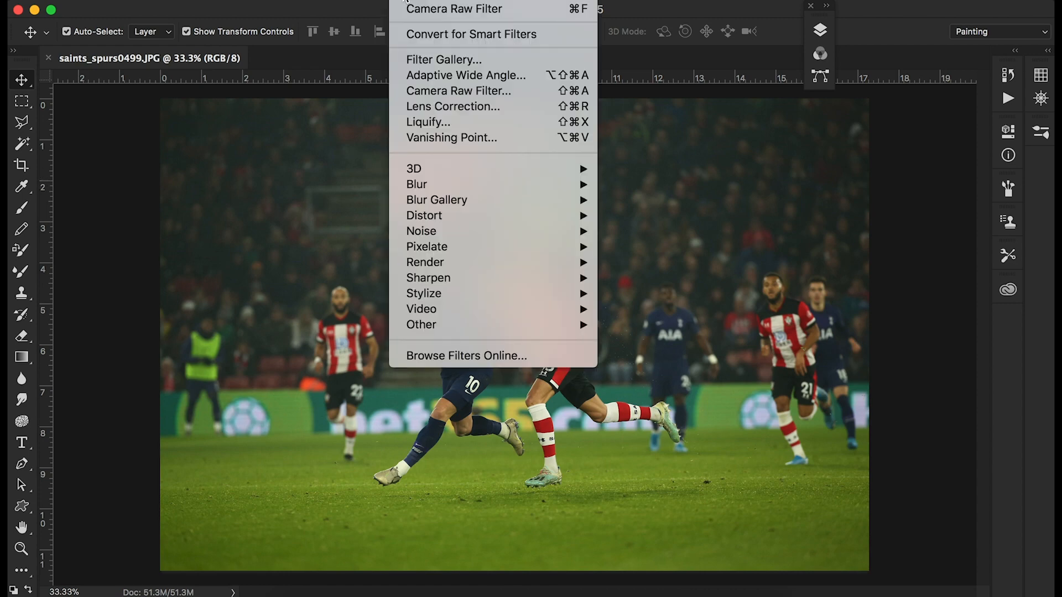
click(461, 90)
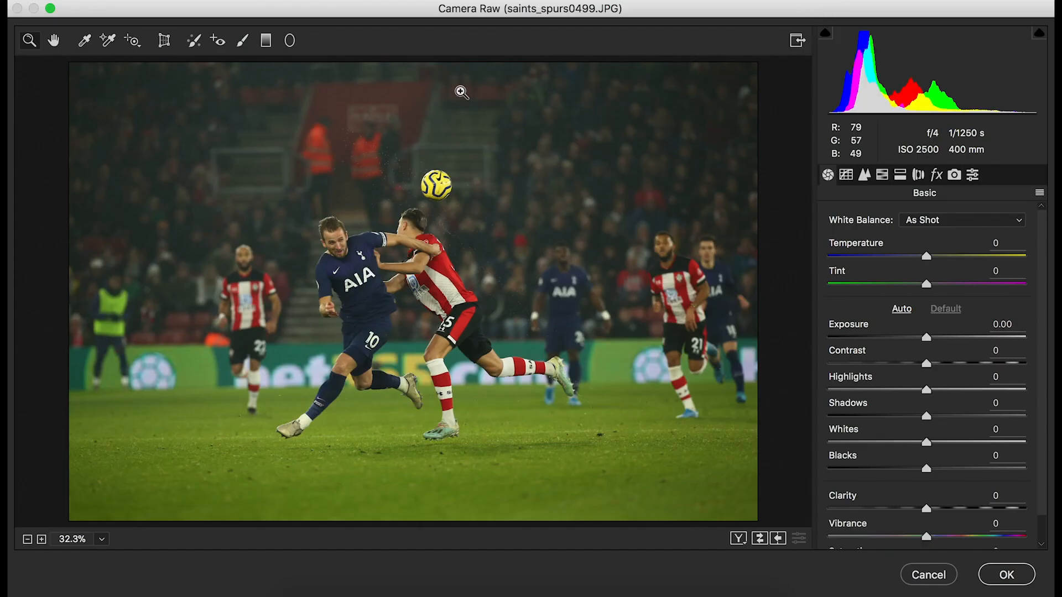
key(super+equal)
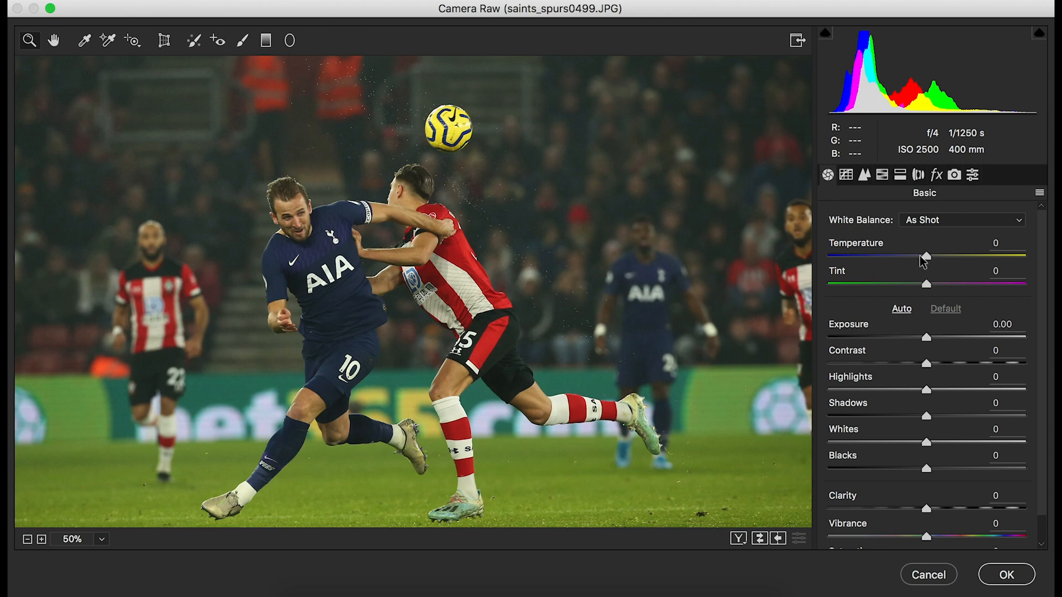
drag(927, 262, 914, 263)
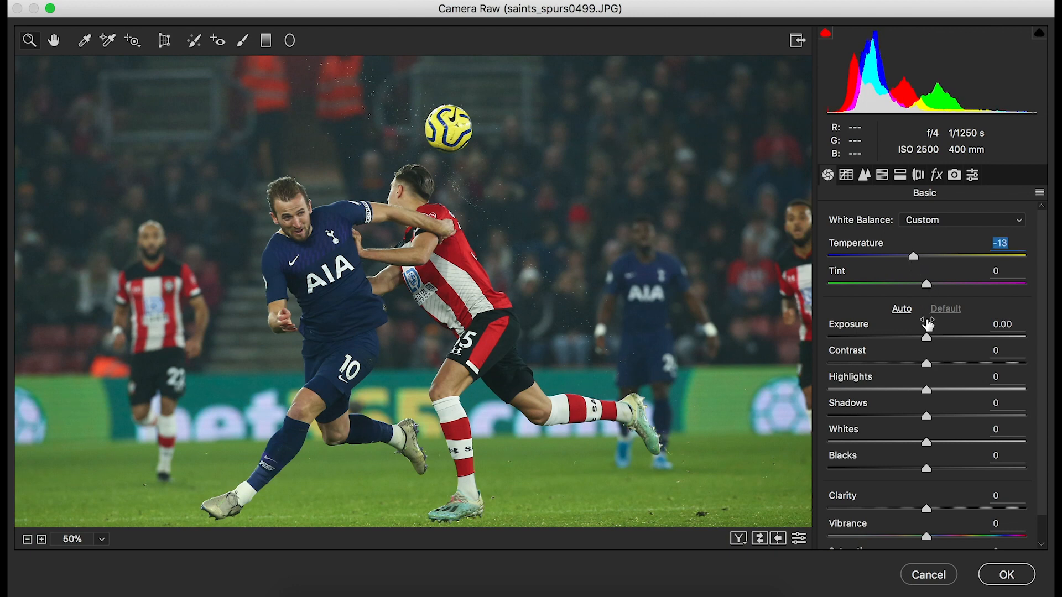
drag(927, 338, 918, 338)
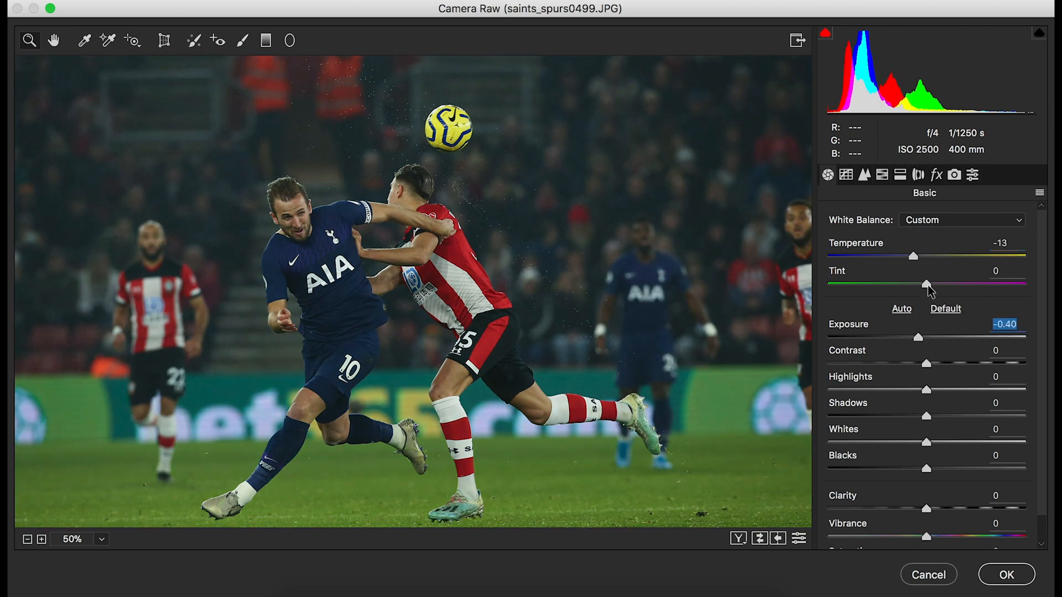
drag(927, 283, 932, 283)
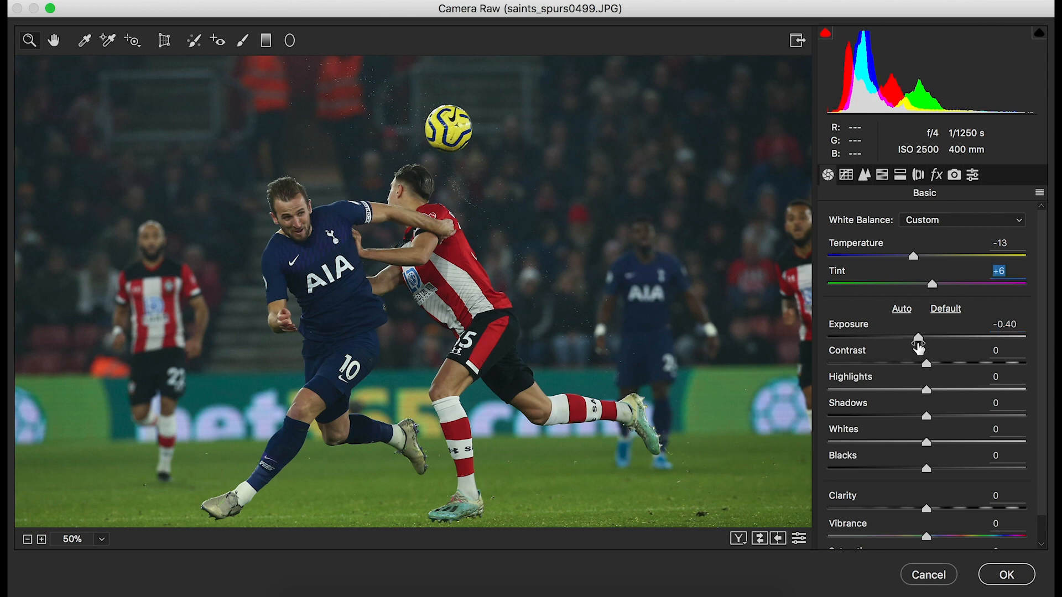
Set the football photo's Contrast to +30, Highlights to +20 and Shadows to +30.
drag(920, 339, 892, 417)
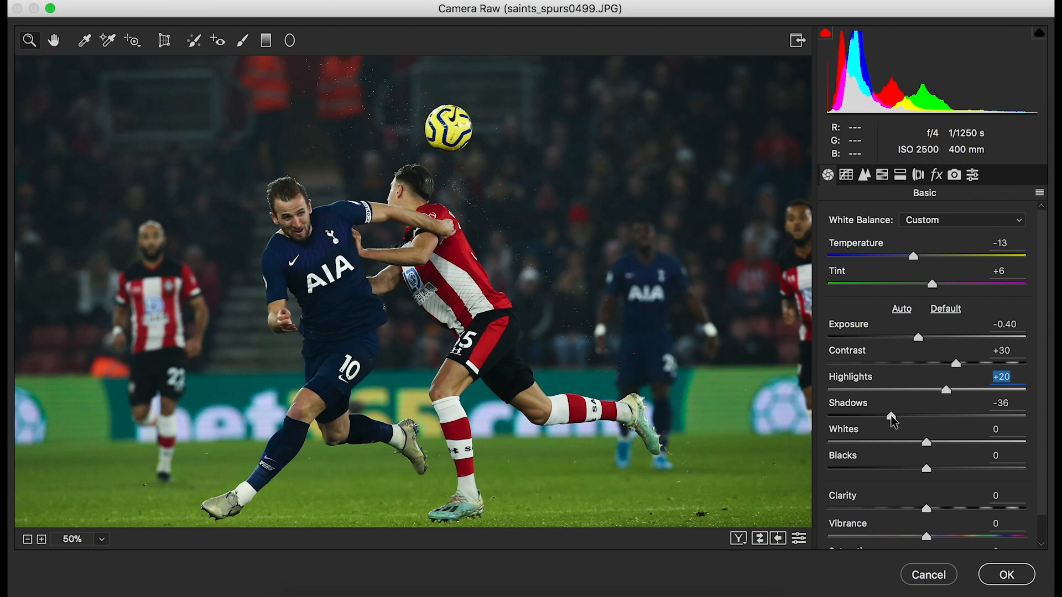
drag(898, 419, 898, 419)
text(30)
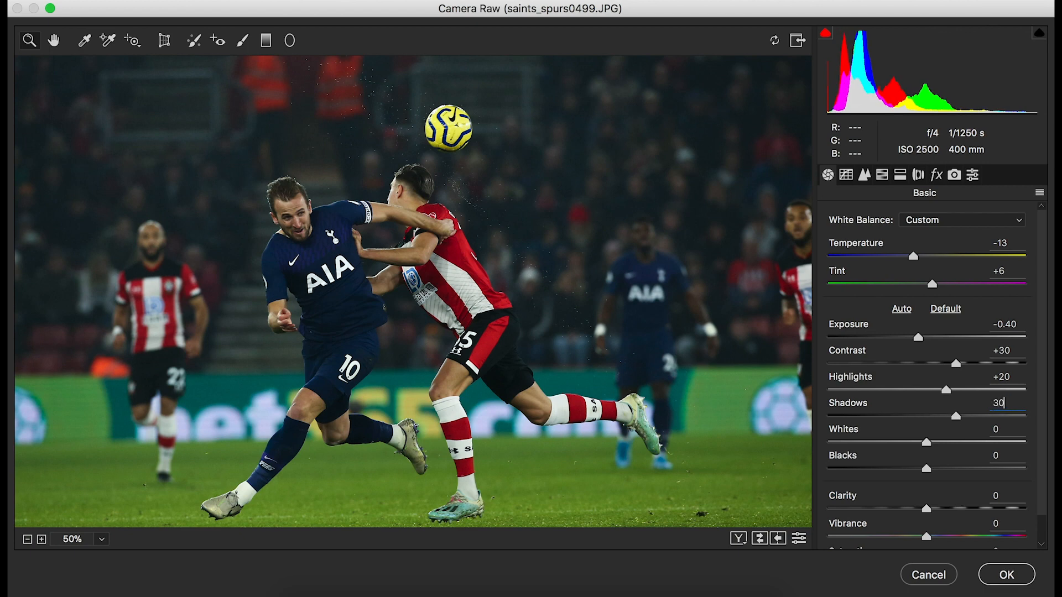
key(Return)
Set the football photo's Whites to +3 and Blacks to -38.
mouse_move(921, 442)
mouse_down()
mouse_move(944, 445)
mouse_move(923, 443)
mouse_up()
mouse_move(928, 447)
mouse_down()
mouse_move(943, 448)
mouse_move(933, 446)
mouse_up()
drag(928, 470, 891, 468)
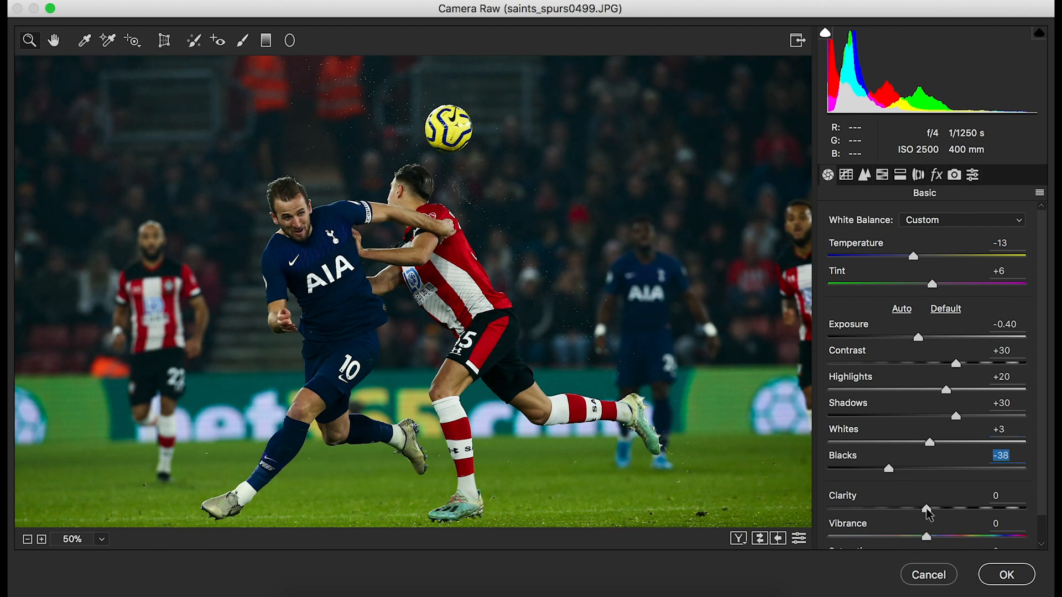
Set the football photo's Clarity to +3, Vibrance to +8 and Saturation to +8.
drag(927, 512, 932, 514)
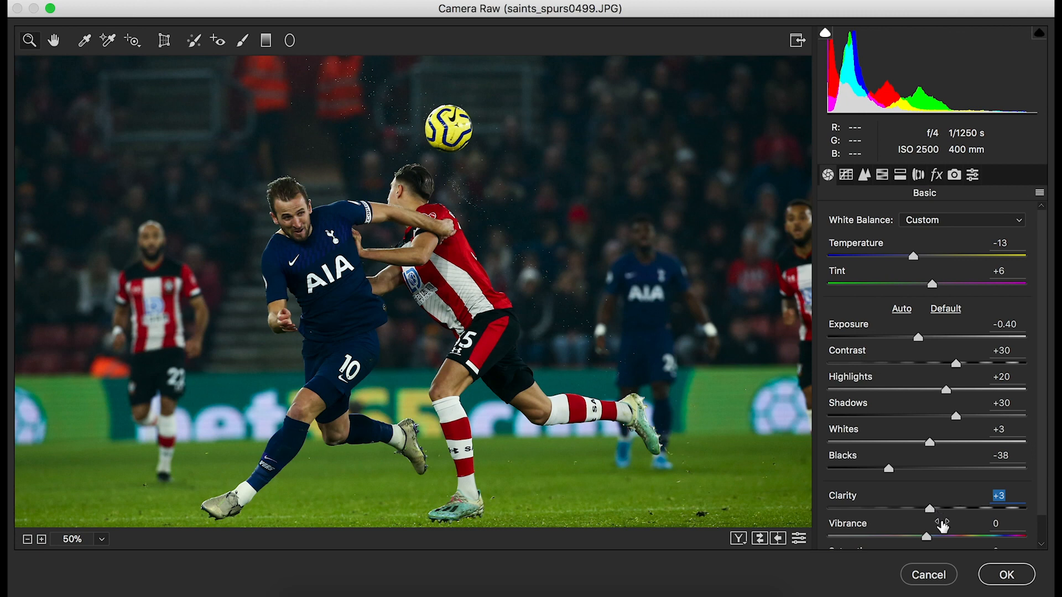
scroll(960, 498, down, 2)
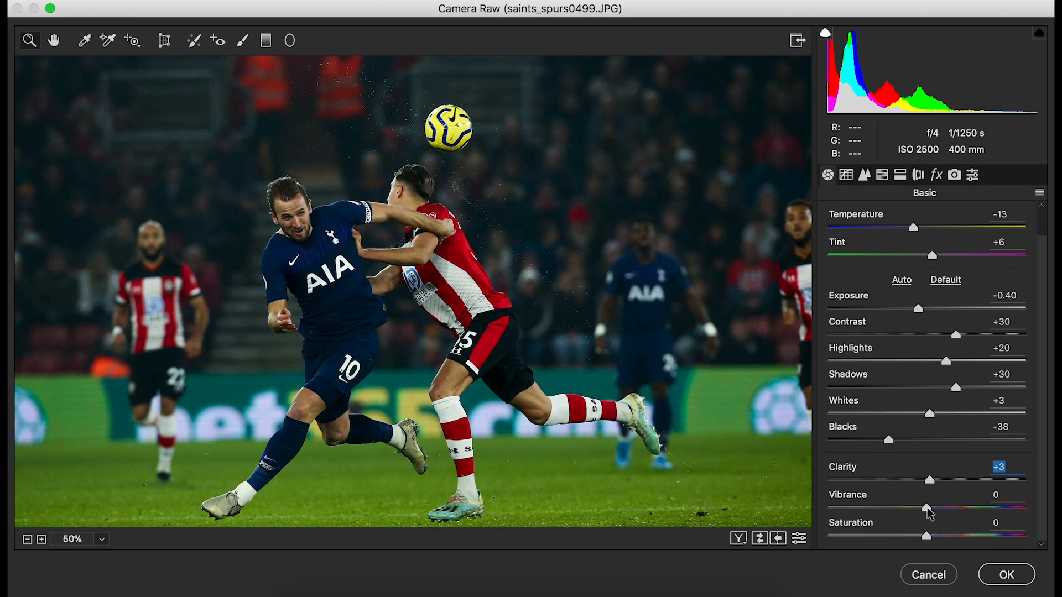
drag(927, 507, 936, 540)
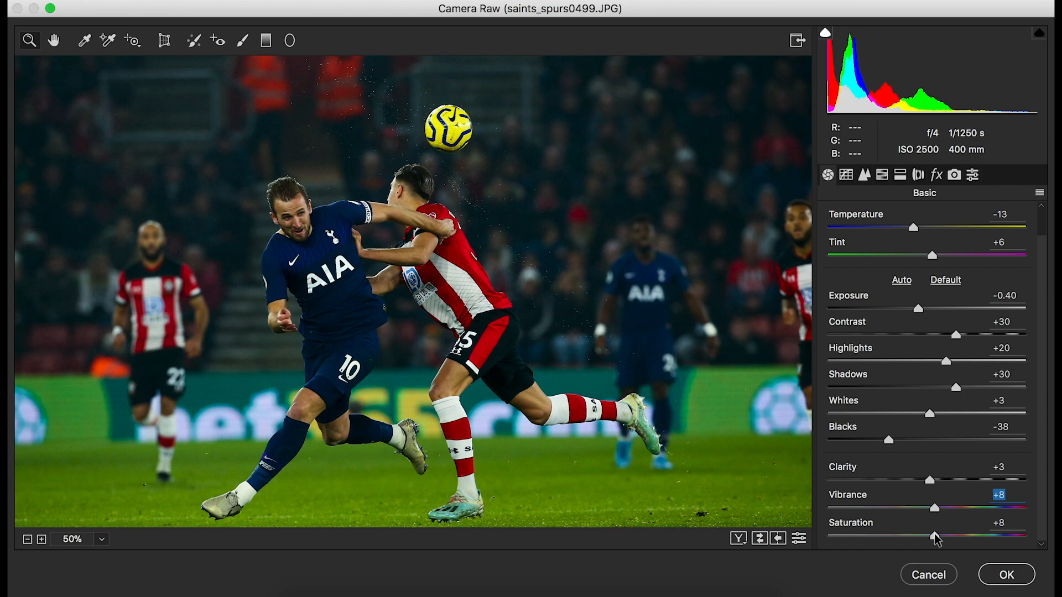
Sharpen the football photo with Amount 40, Radius 1.5 and Detail 40.
key(Tab)
click(865, 177)
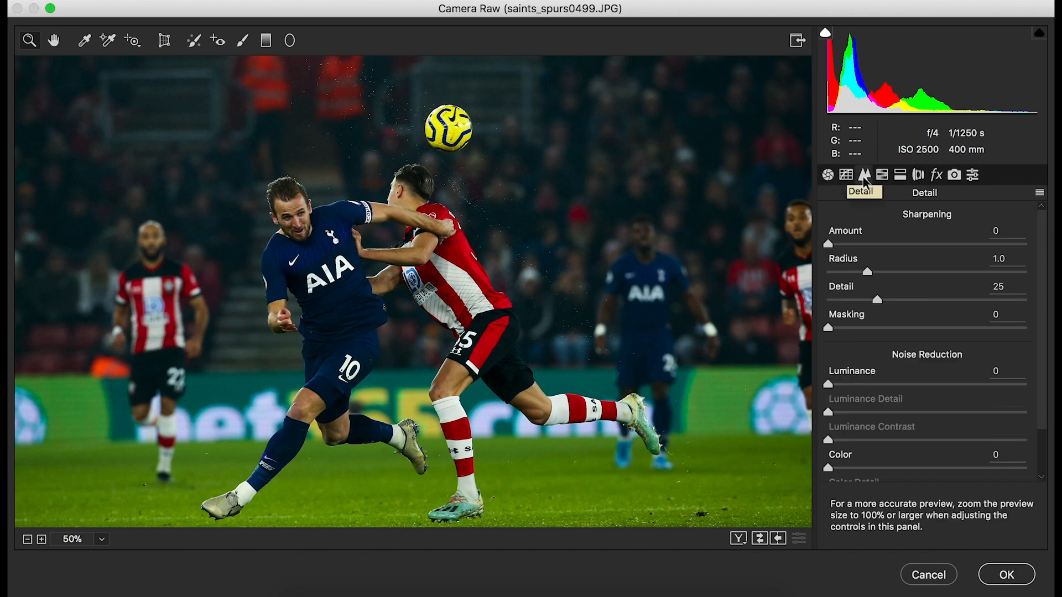
click(1011, 284)
text(40)
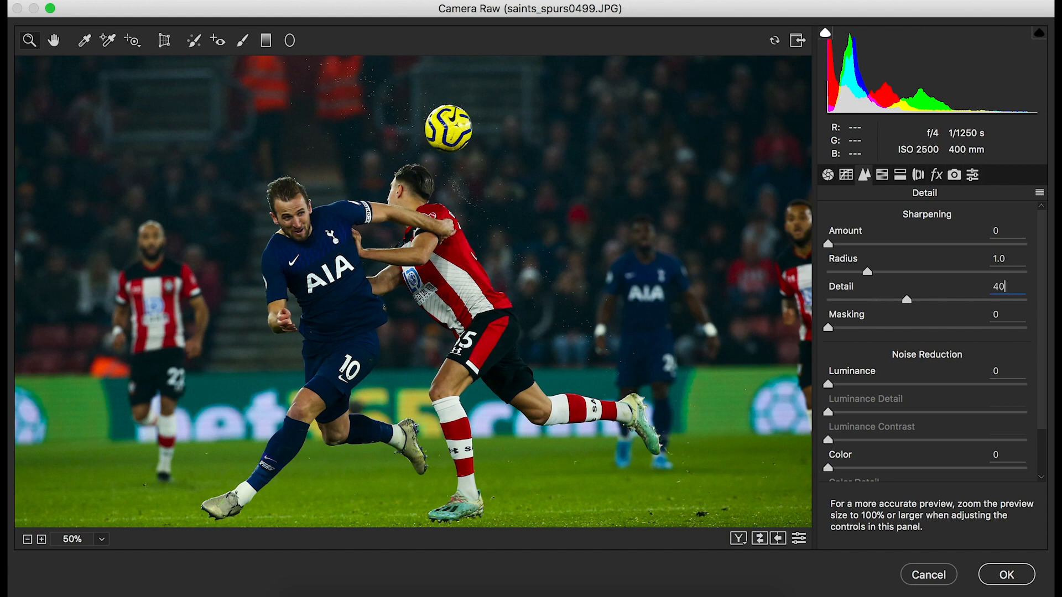
click(1007, 260)
text(1.5)
click(834, 245)
drag(835, 245, 883, 244)
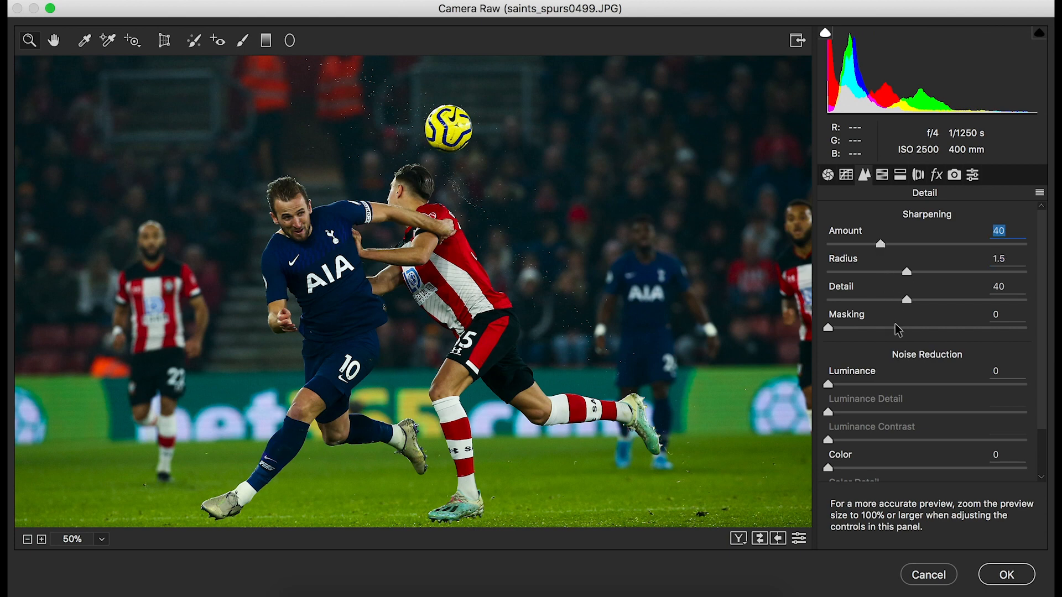
Adjust the parametric tone curve with Highlights -6, Lights -19, Darks +4 and Shadows -8.
click(846, 175)
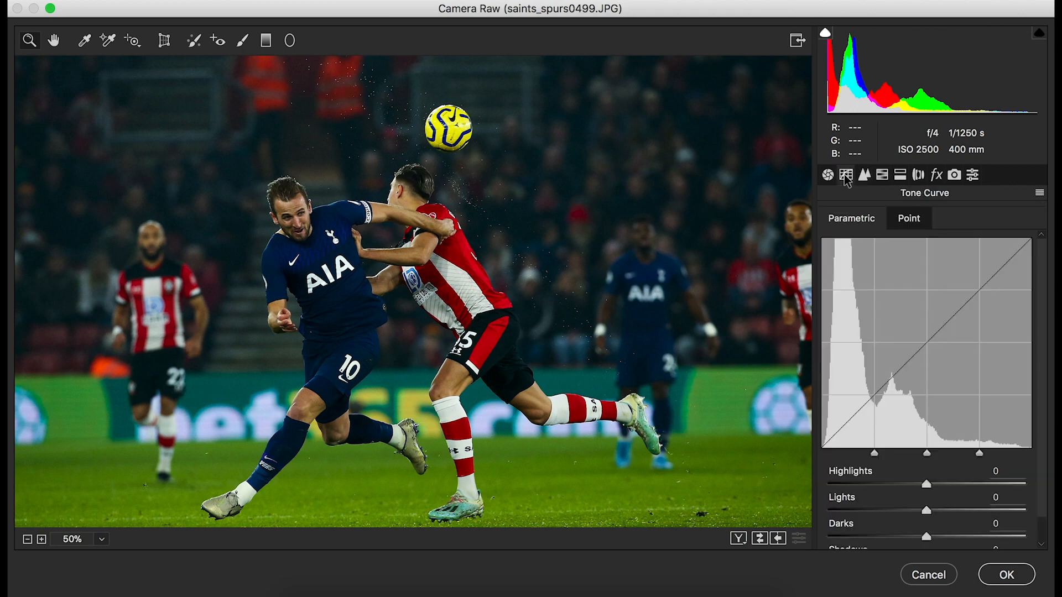
mouse_move(928, 485)
mouse_down()
mouse_move(971, 486)
mouse_move(863, 483)
mouse_move(977, 479)
mouse_move(871, 481)
mouse_move(970, 477)
mouse_move(921, 483)
mouse_up()
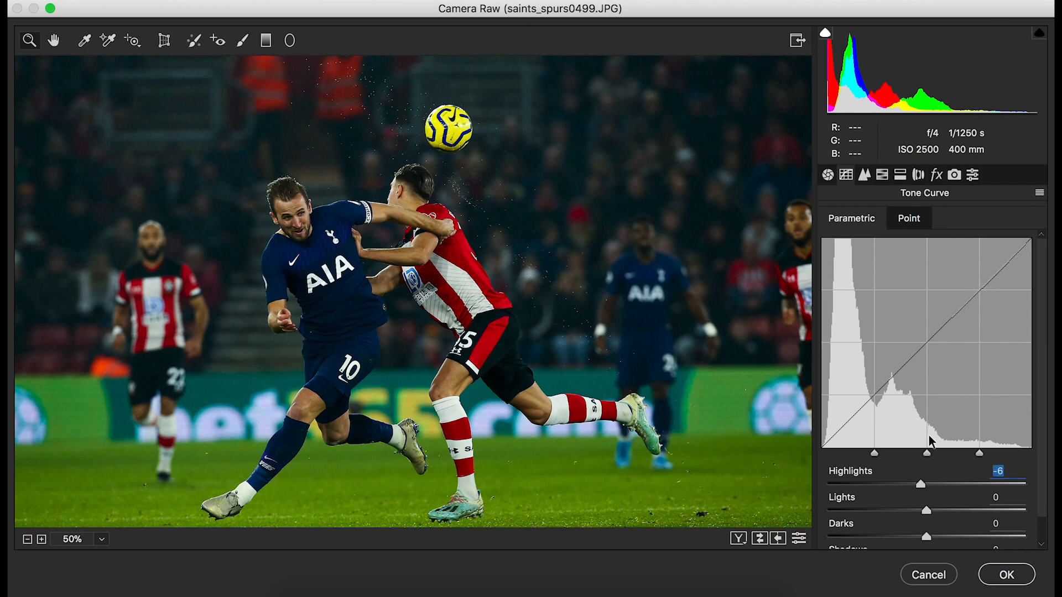
mouse_move(926, 513)
mouse_down()
mouse_move(880, 508)
mouse_move(948, 511)
mouse_move(886, 513)
mouse_move(911, 516)
mouse_up()
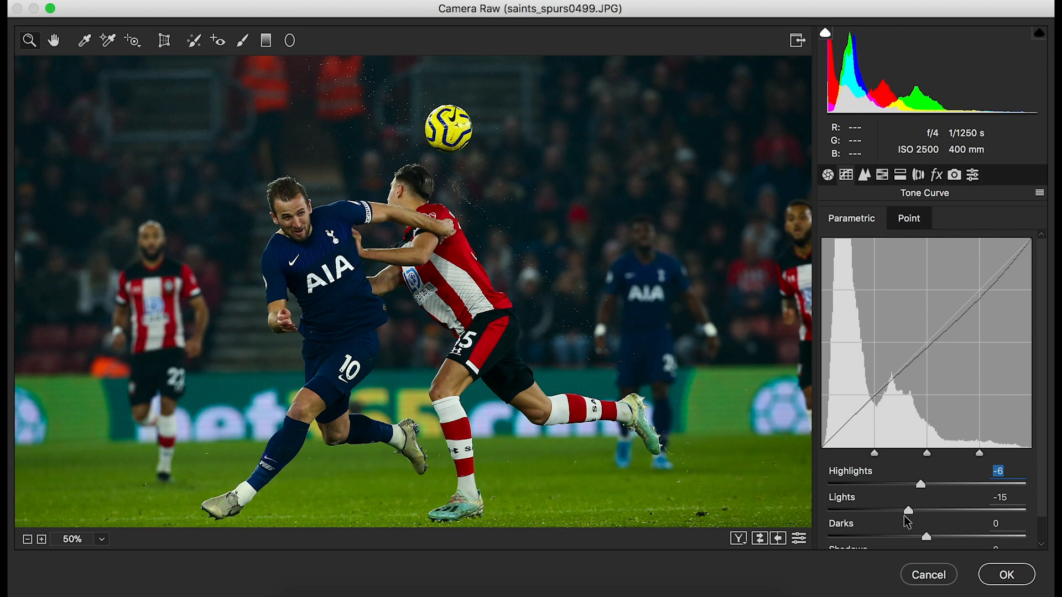
mouse_move(927, 537)
mouse_down()
mouse_move(907, 537)
mouse_move(929, 537)
mouse_up()
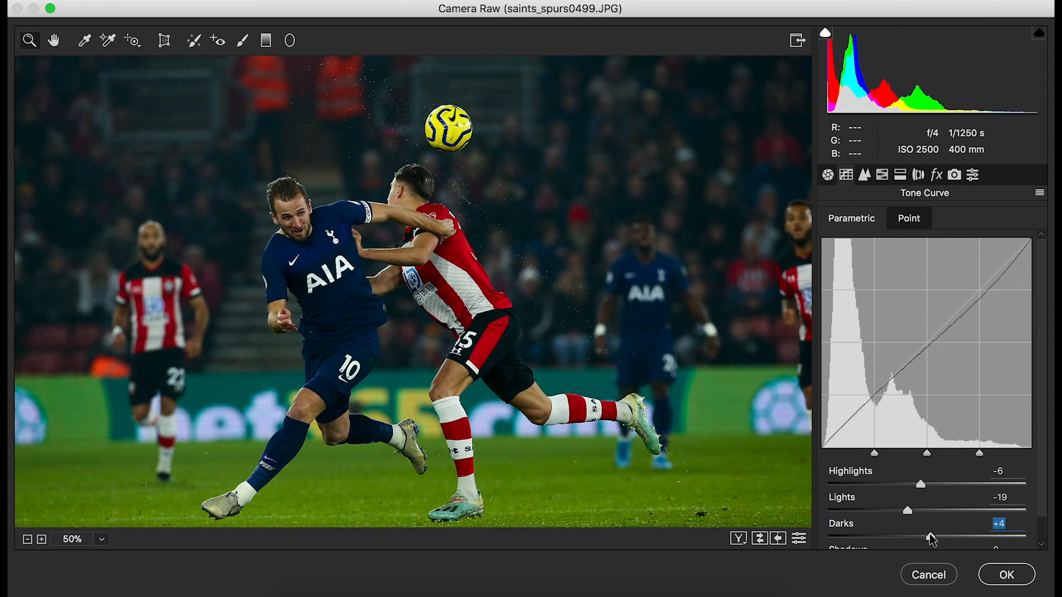
scroll(932, 540, down, 1)
mouse_move(927, 536)
mouse_down()
mouse_move(905, 536)
mouse_move(929, 536)
mouse_move(919, 537)
mouse_up()
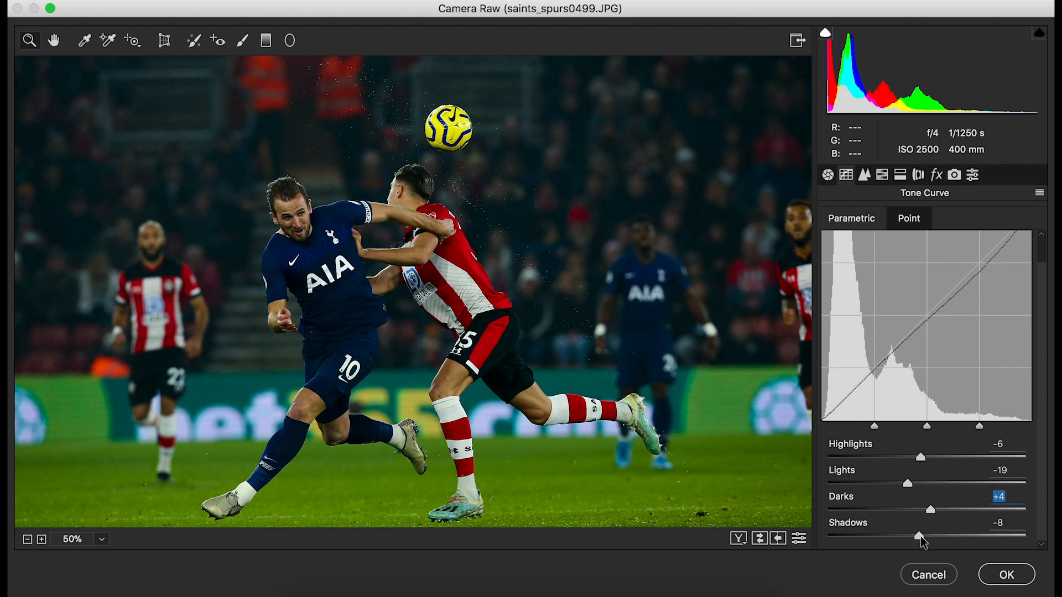
key(Tab)
scroll(951, 462, up, 2)
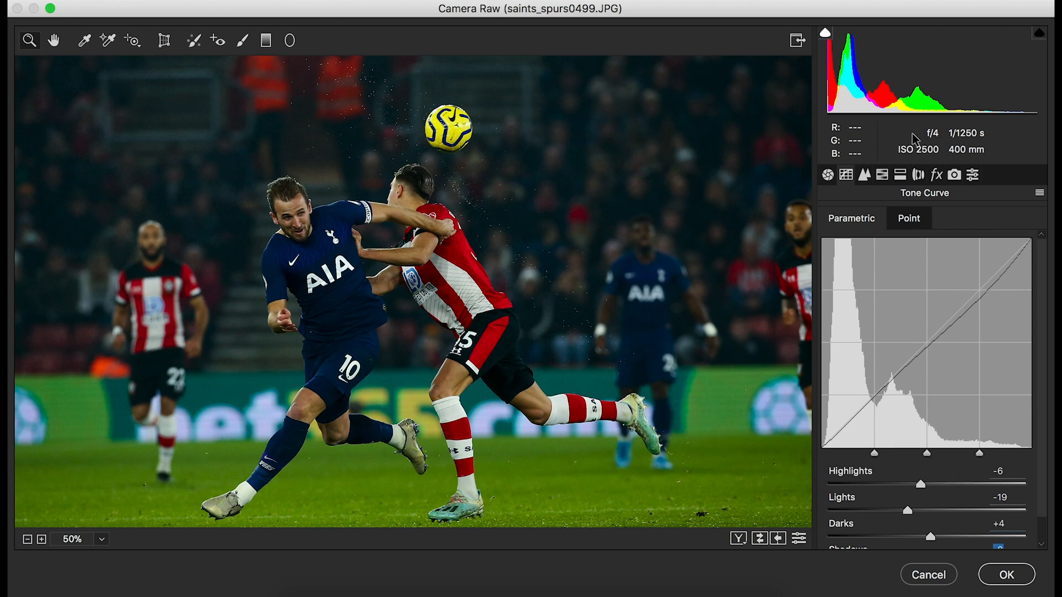
Set the hue of the Greens to -3 and apply the Camera Raw Filter to the photo.
click(881, 177)
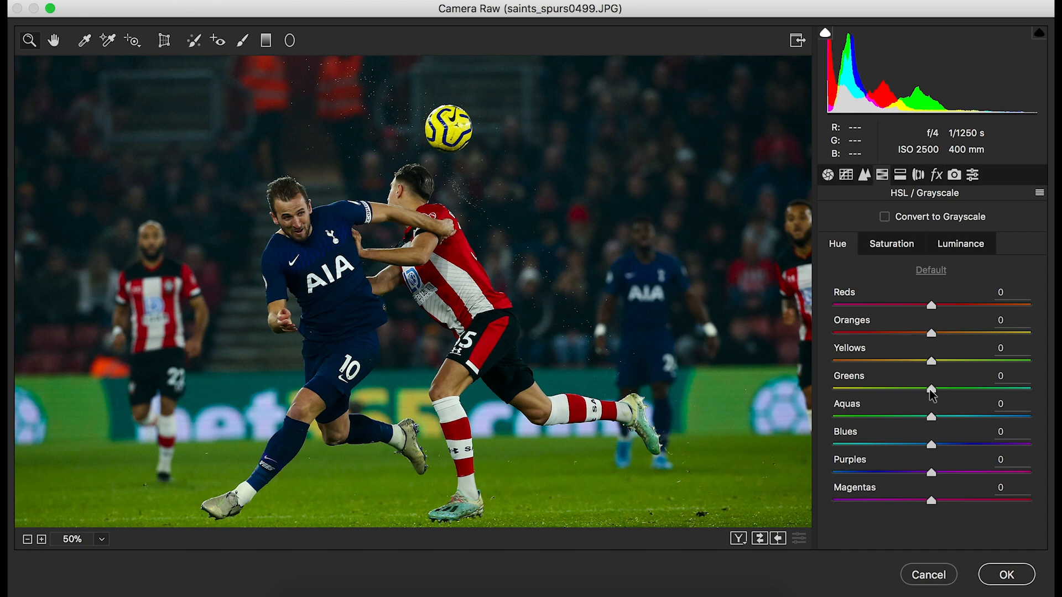
drag(933, 394, 929, 389)
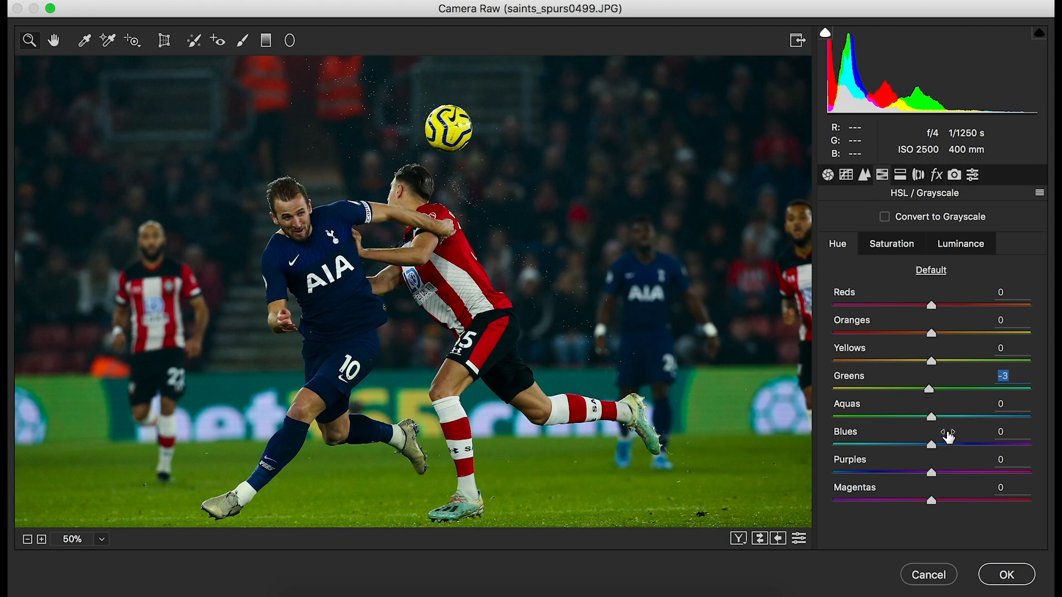
click(1007, 576)
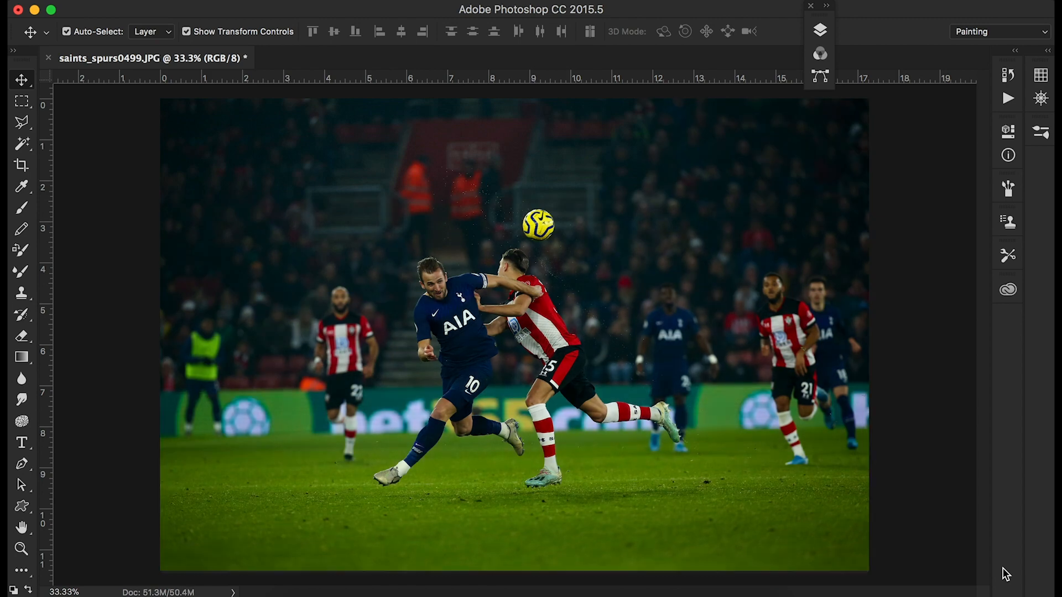
Shift the photo's highlights slightly from yellow toward blue with Color Balance, keeping Preserve Luminosity on.
key(super+b)
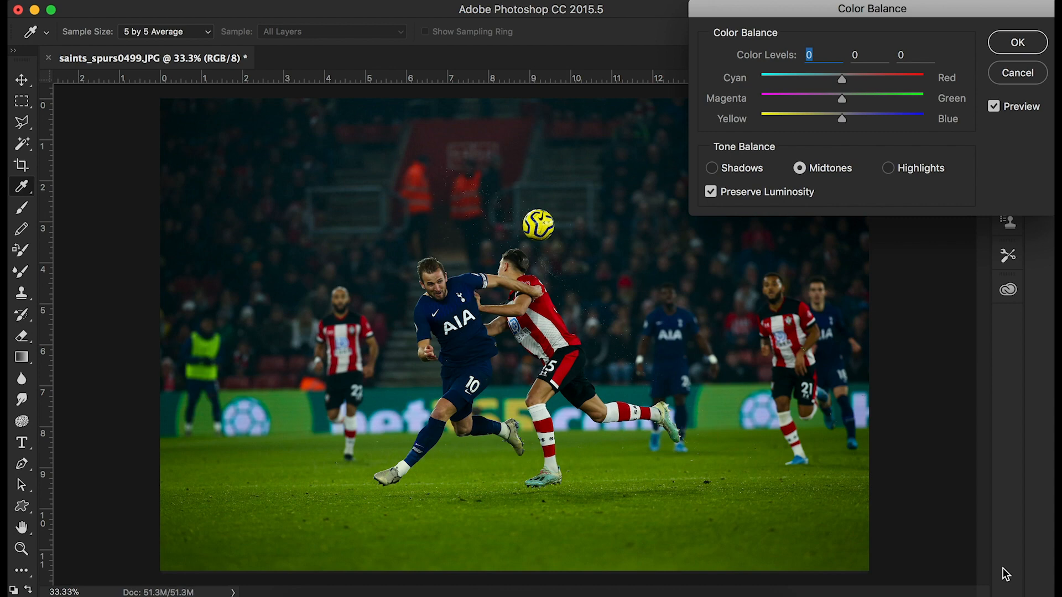
click(888, 168)
drag(842, 118, 854, 118)
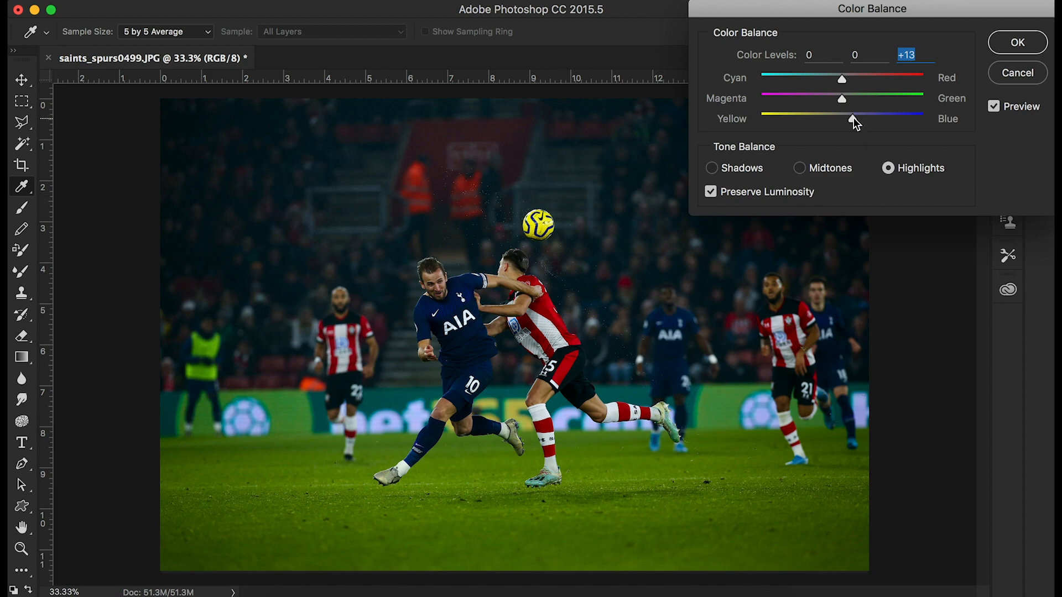
drag(854, 117, 851, 118)
click(1011, 46)
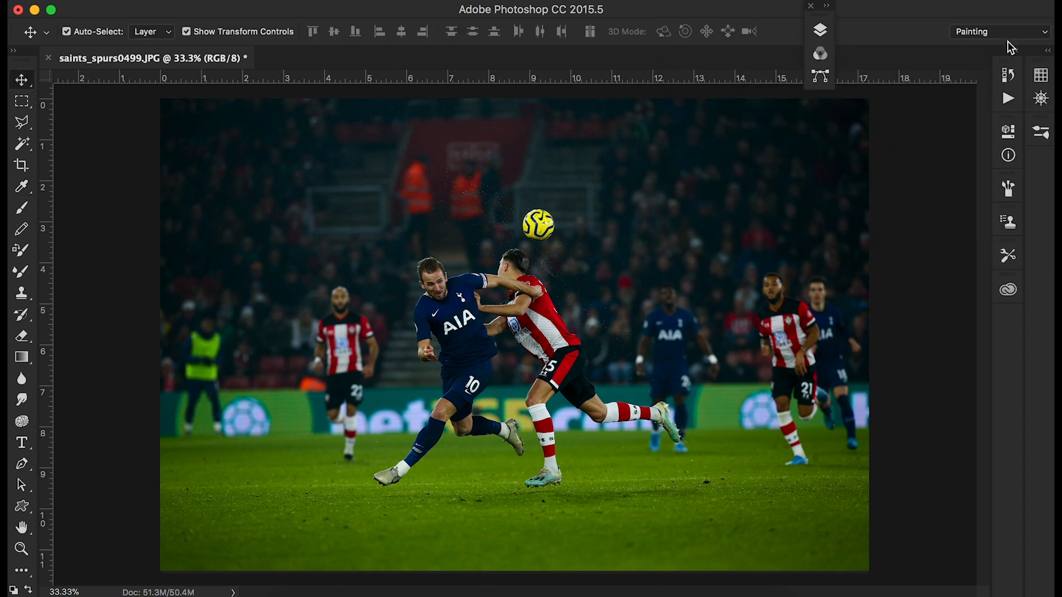
Examine the two central players at 100% magnification and return to the full-photo view.
key(super+equal)
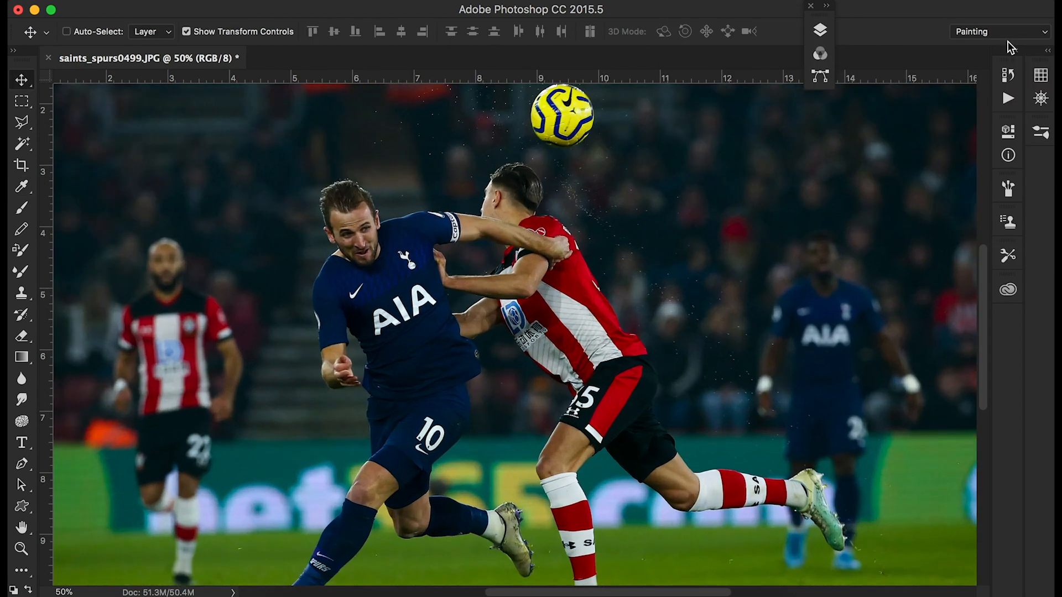
key(super+equal)
key(super+equal)
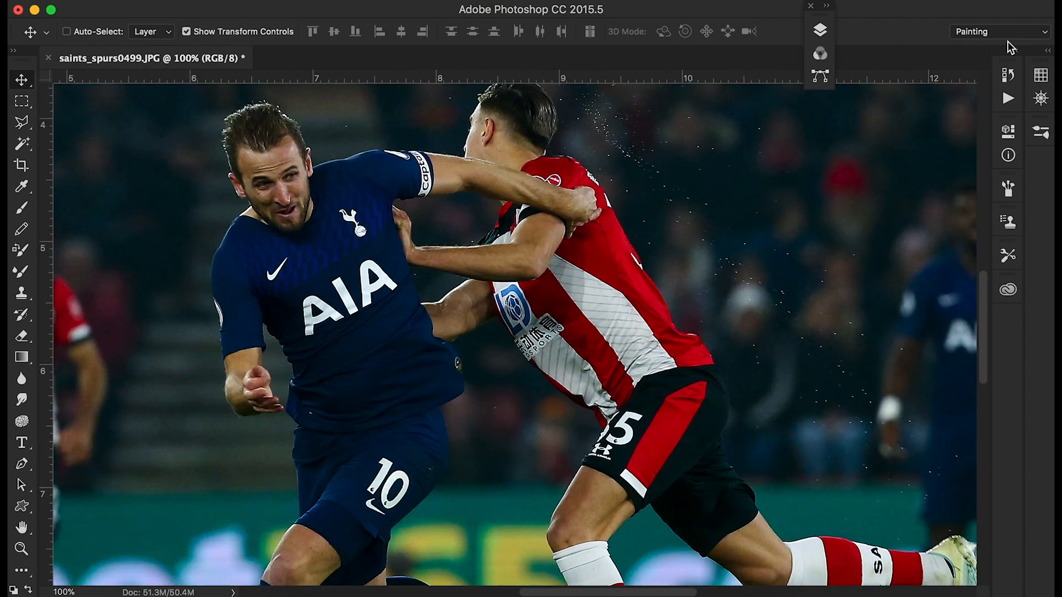
key(super+minus)
key(super+minus)
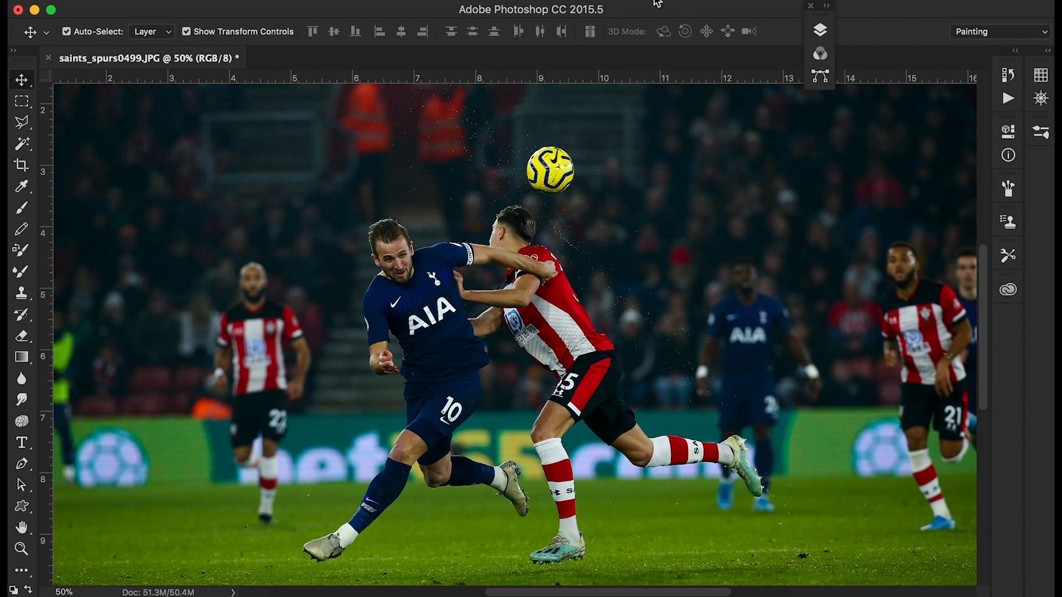
key(super+minus)
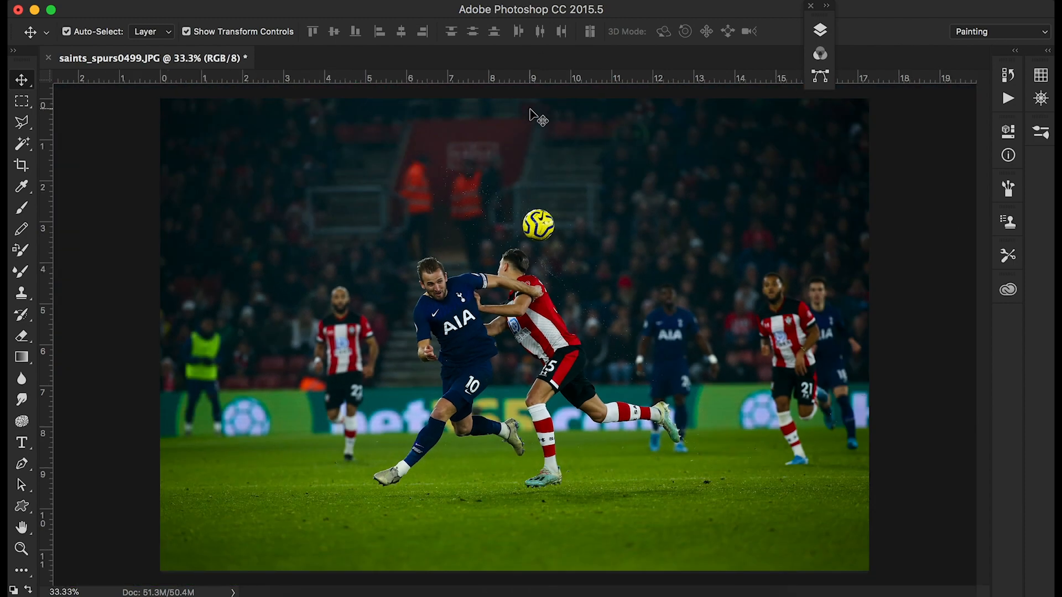
Set the photo's master Saturation to +5 with Hue/Saturation.
key(super)
key(super+u)
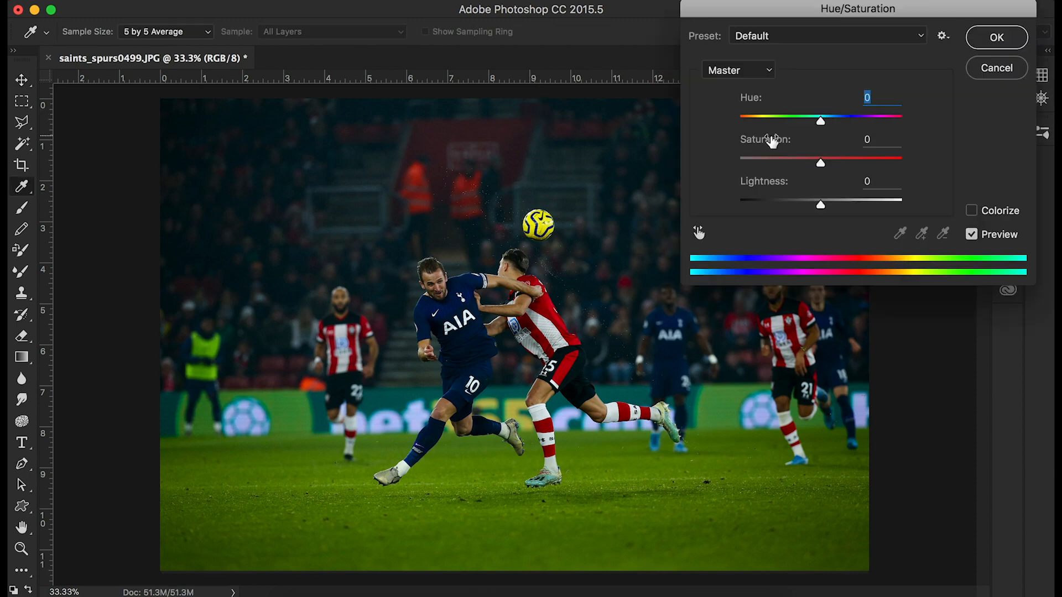
click(869, 139)
text(5)
key(Return)
key(v)
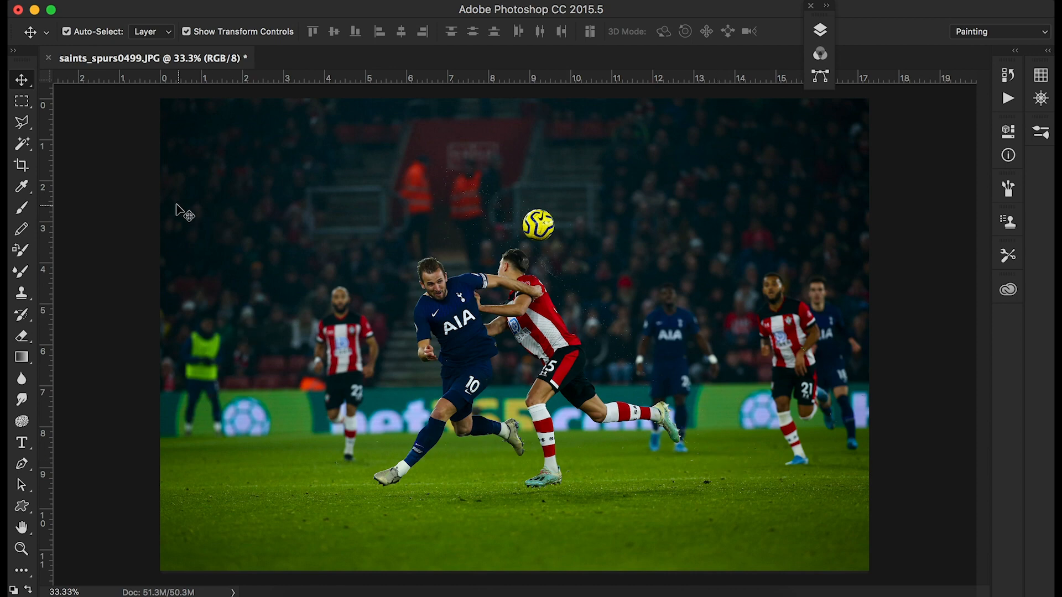
Frame a 5:7 landscape crop about 11 in wide around the two challenging players and the ball.
click(22, 166)
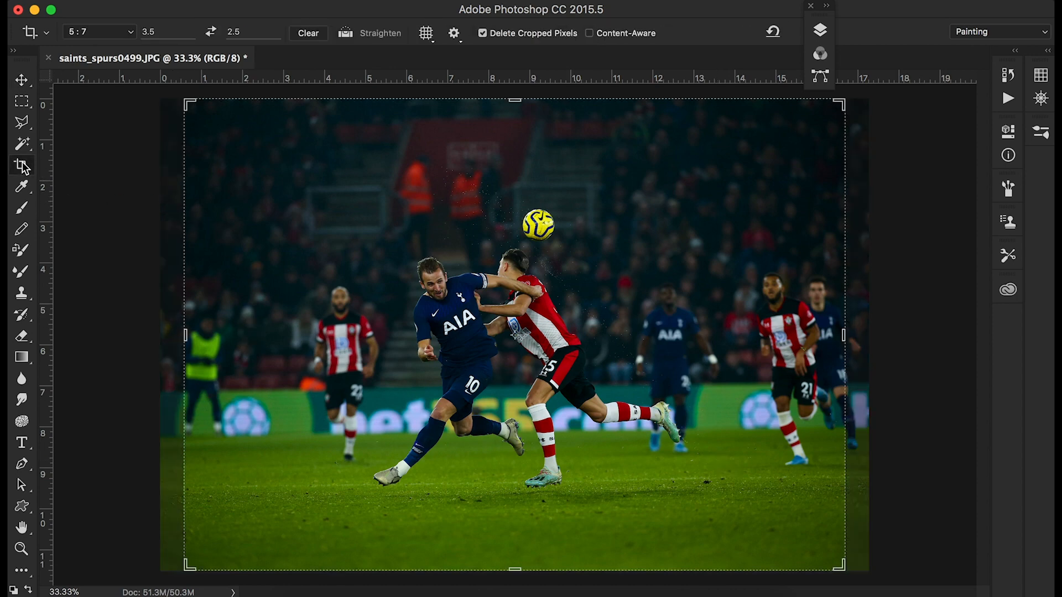
drag(185, 98, 239, 138)
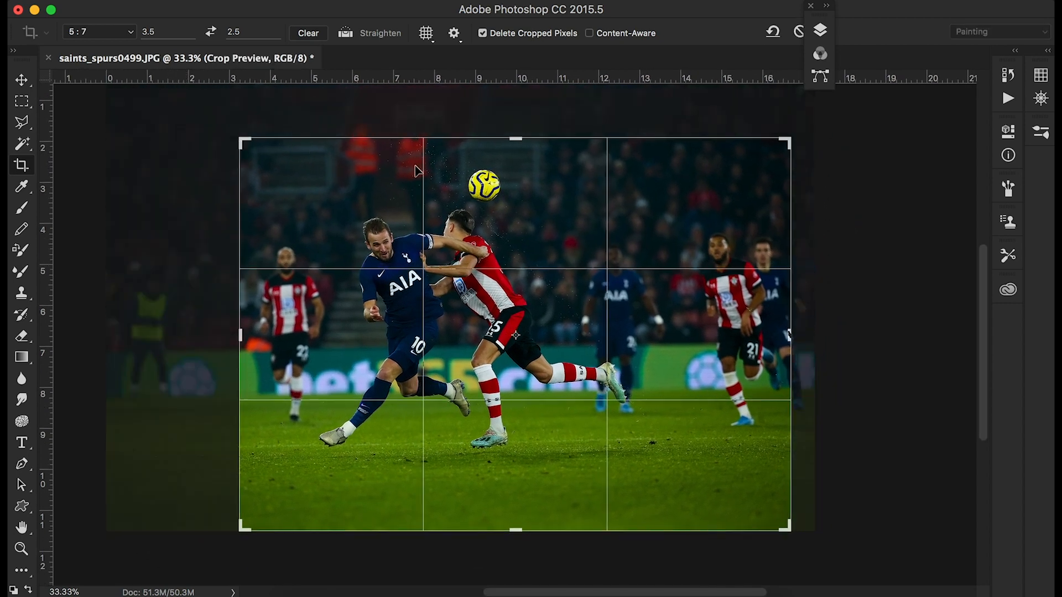
drag(791, 532, 736, 502)
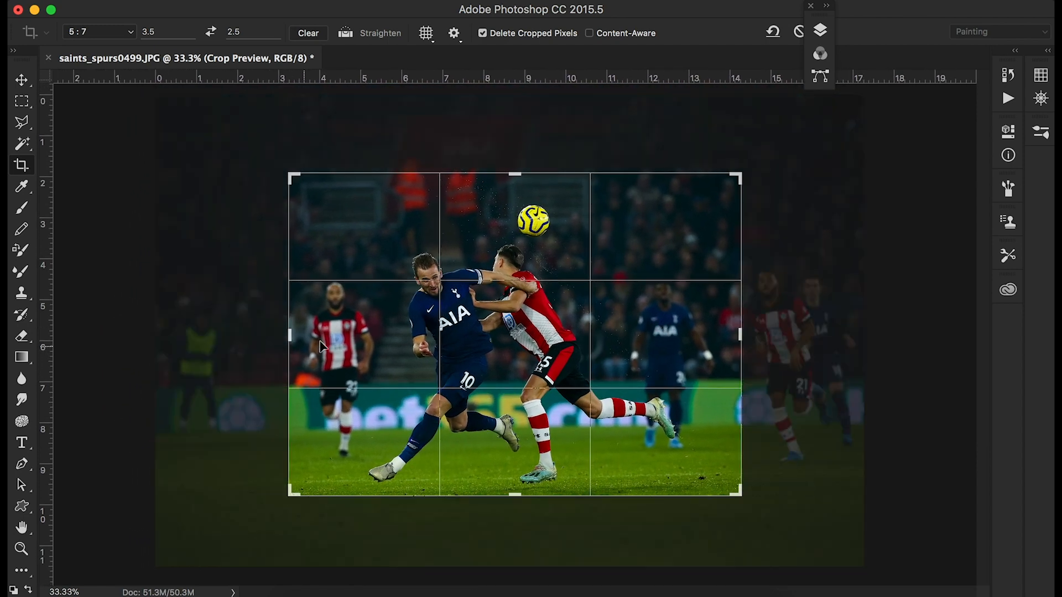
drag(601, 384, 547, 500)
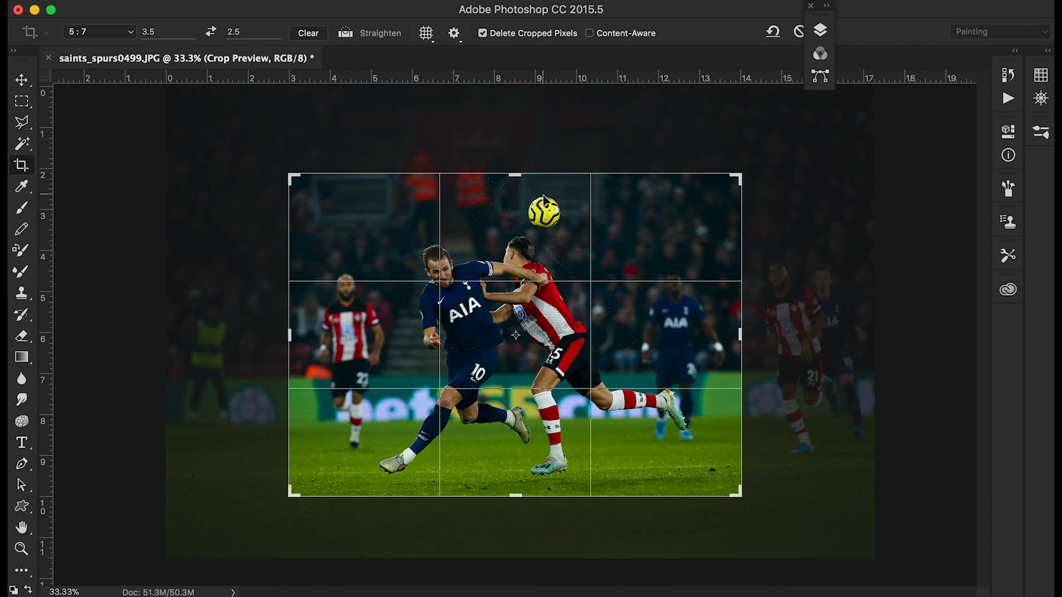
drag(530, 305, 531, 303)
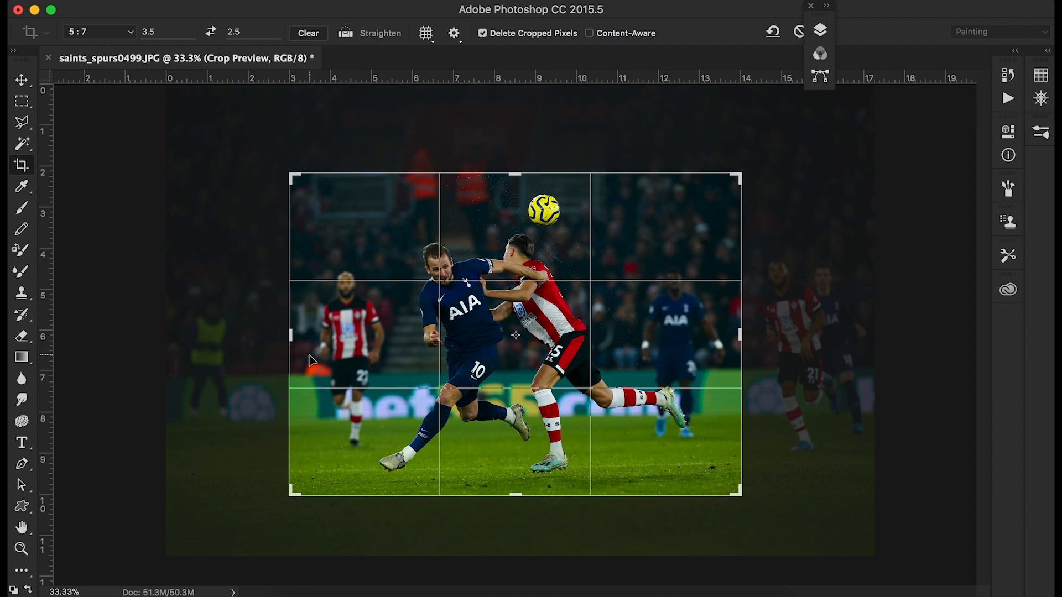
drag(703, 383, 697, 378)
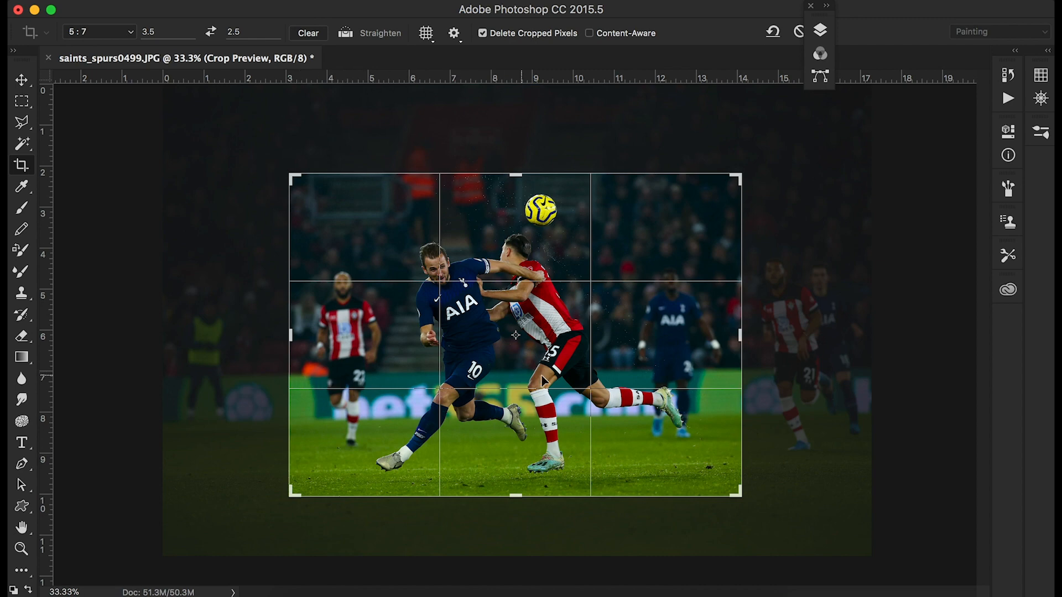
Rotate the photo slightly clockwise within the crop, reposition it a little and apply the crop.
drag(751, 509, 750, 514)
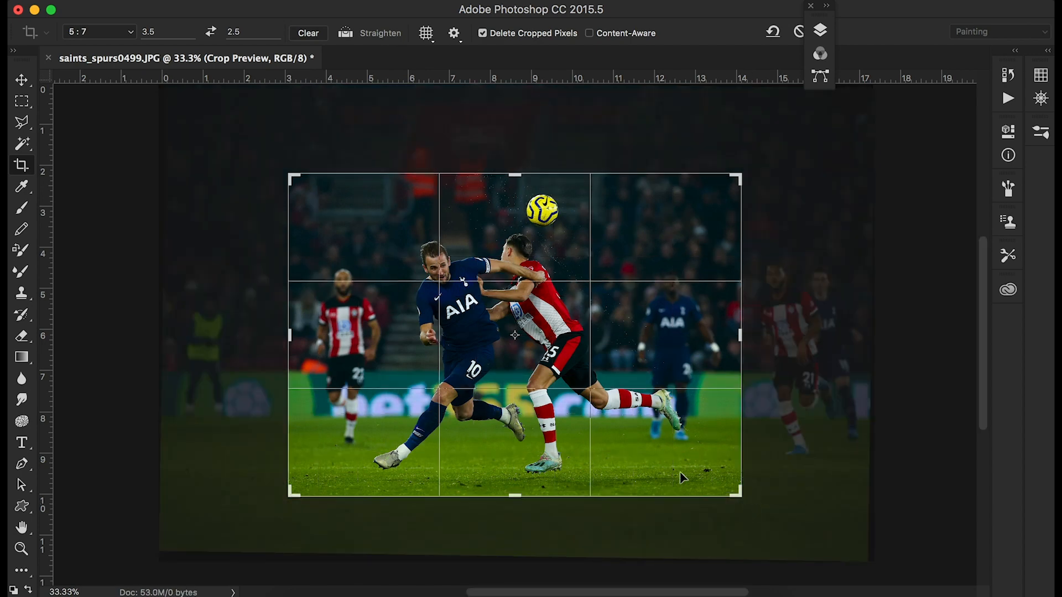
drag(678, 473, 683, 475)
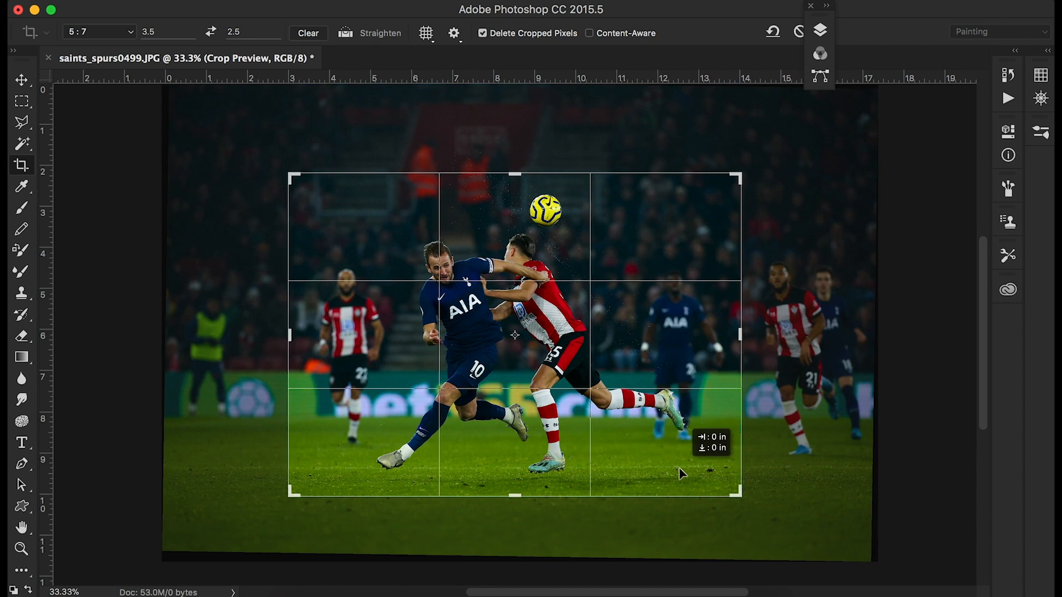
drag(682, 475, 682, 474)
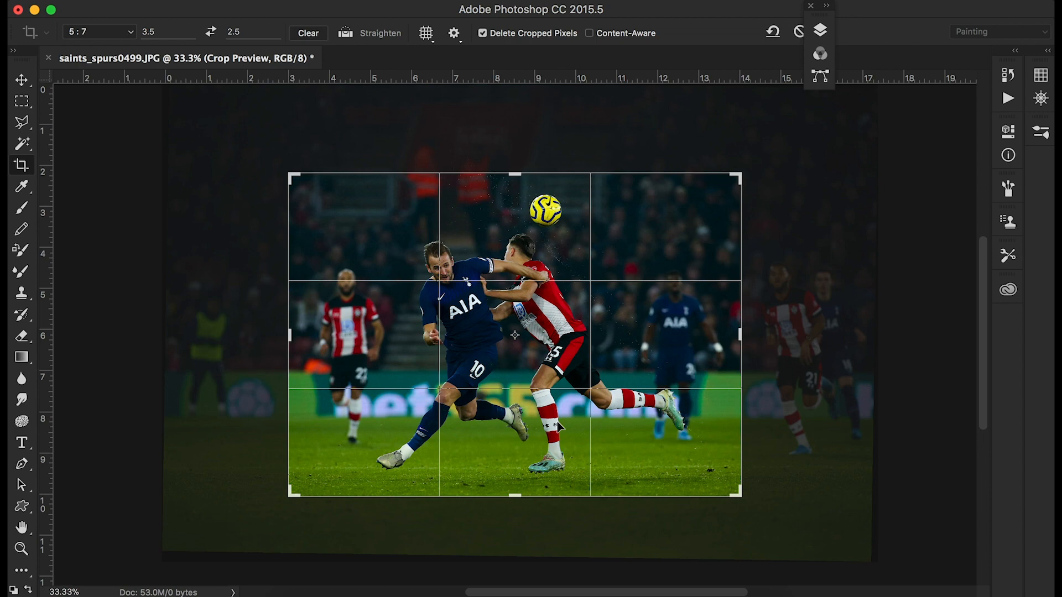
key(Return)
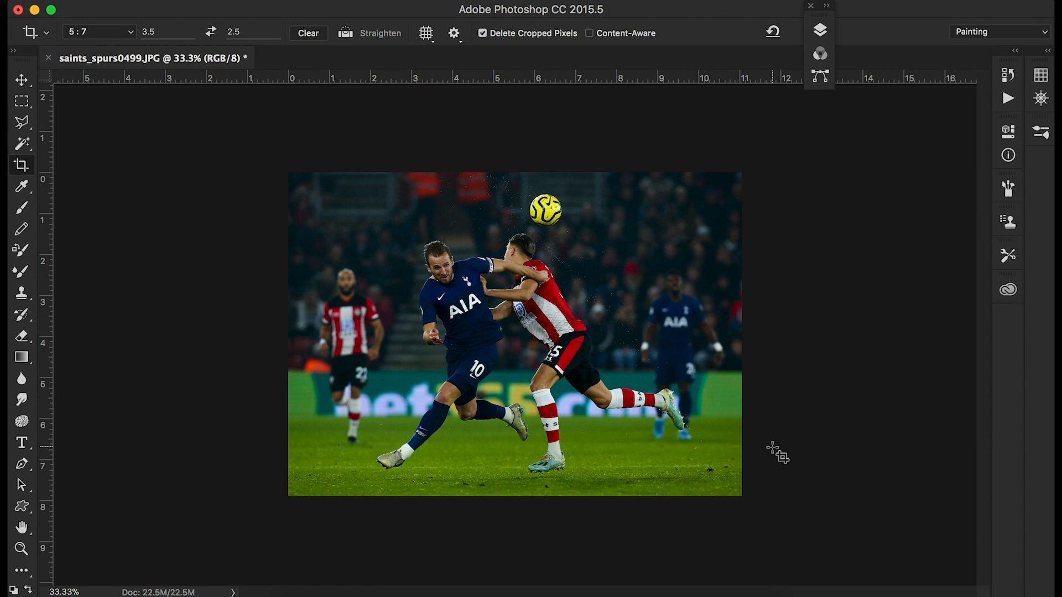
Fine-tune the cropped photo's RGB midtone input level slightly with Levels.
key(super+l)
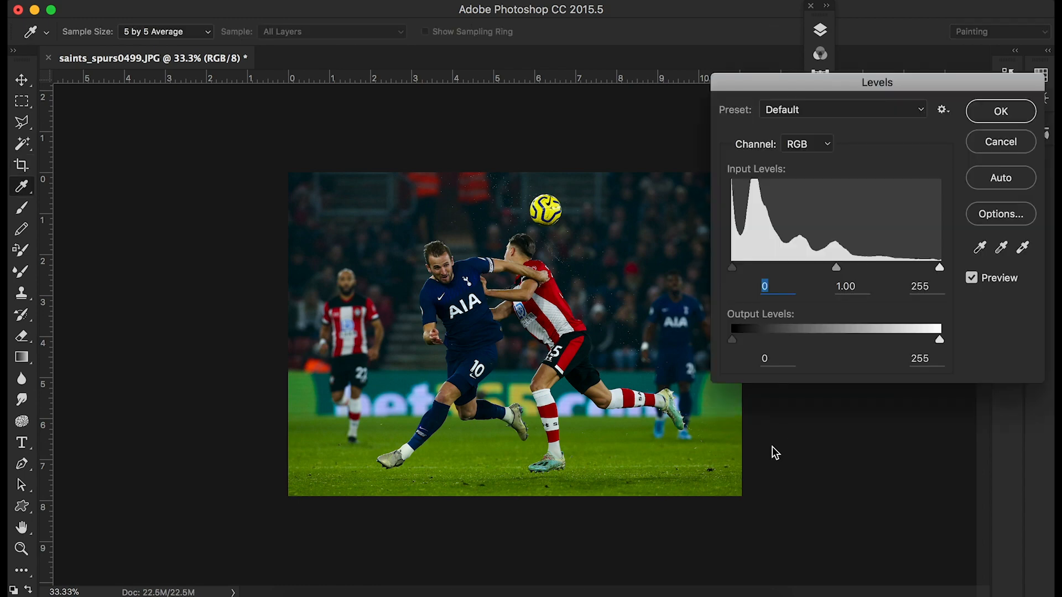
drag(841, 268, 839, 268)
click(1011, 110)
key(c)
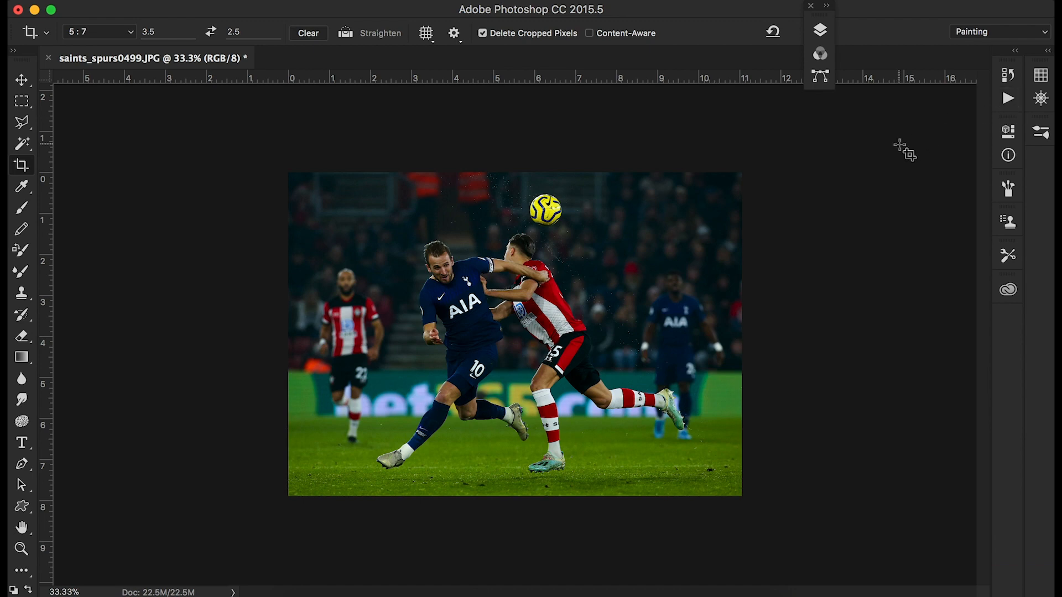
Crop the photo slightly tighter on all sides at 5:7, to about 10.4 in wide, keeping both players and the ball.
click(575, 313)
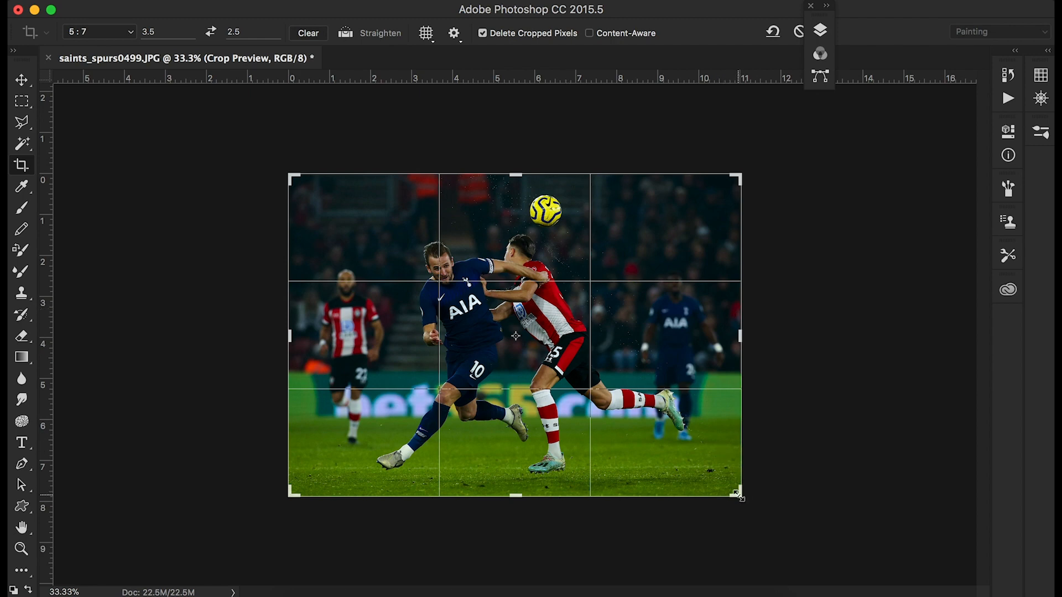
drag(739, 496, 730, 490)
drag(298, 181, 303, 184)
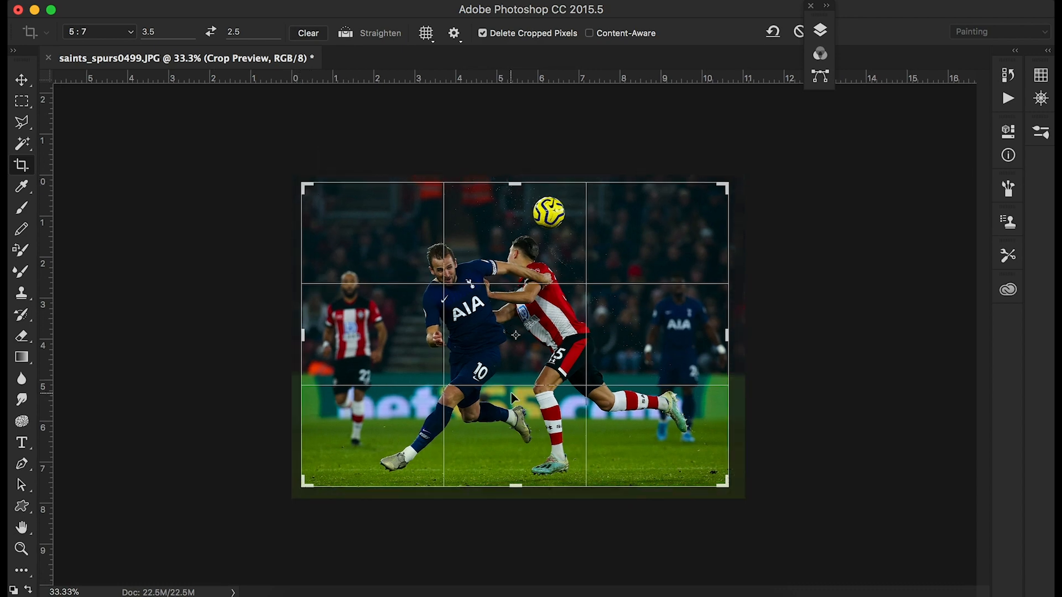
key(Return)
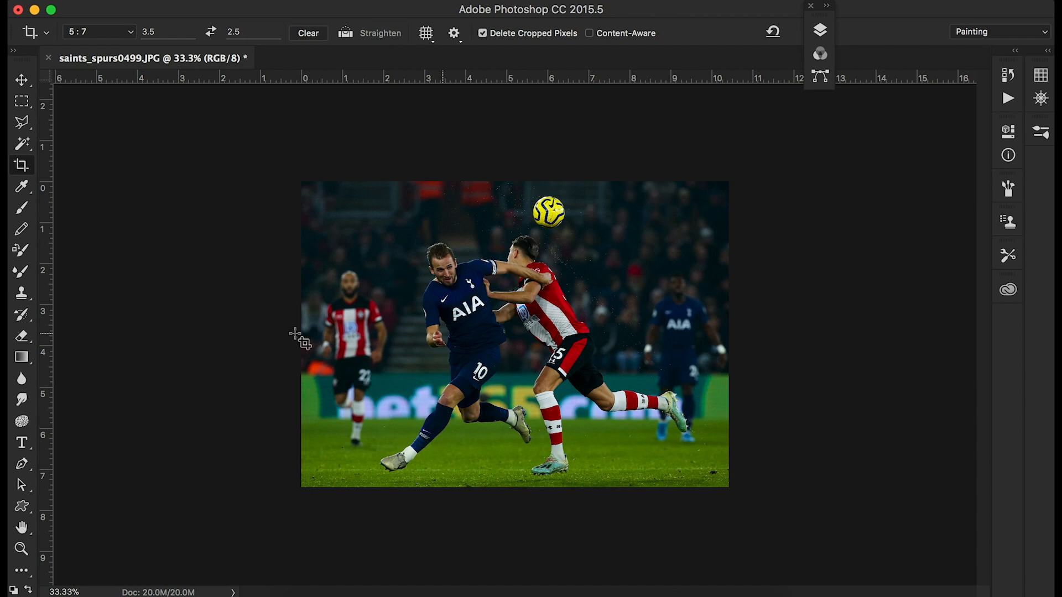
Switch to the Burn Tool and reduce its brush size to 500 px.
click(24, 573)
click(23, 572)
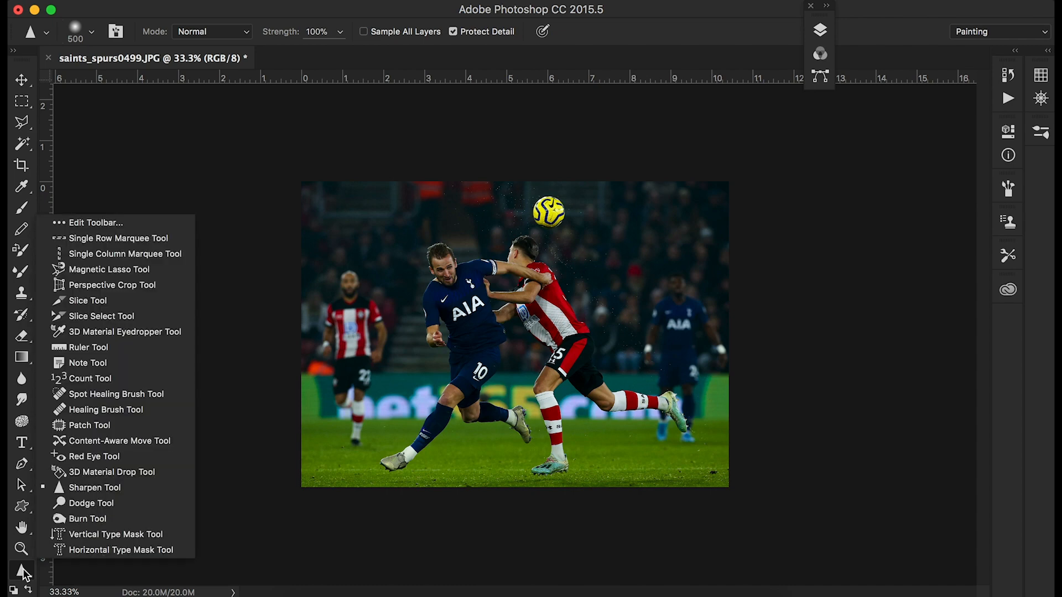
click(66, 518)
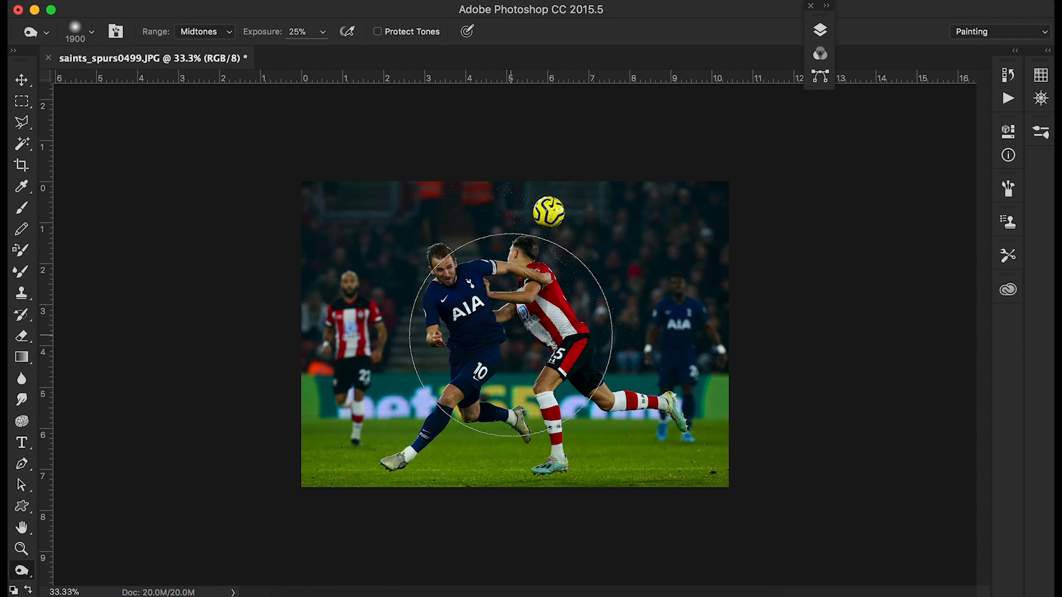
key(bracketleft)
key(bracketleft)
key(bracketleft)
key(bracketleft)
key(bracketleft)
key(bracketleft)
key(bracketleft)
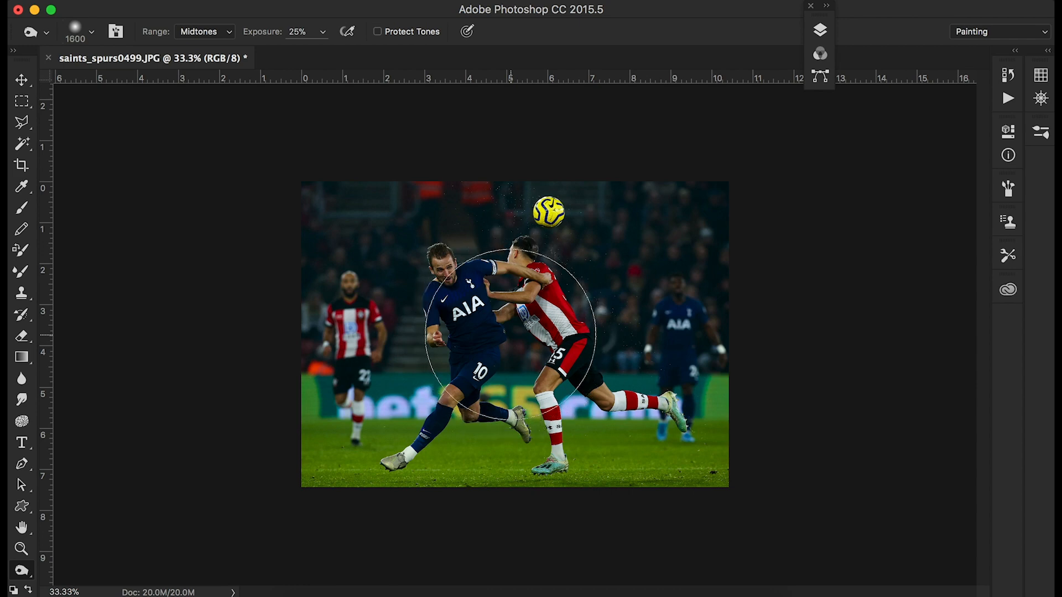
key(bracketleft)
key(bracketleft)
key(bracketleft)
key(bracketleft)
key(bracketleft)
key(bracketleft)
key(bracketleft)
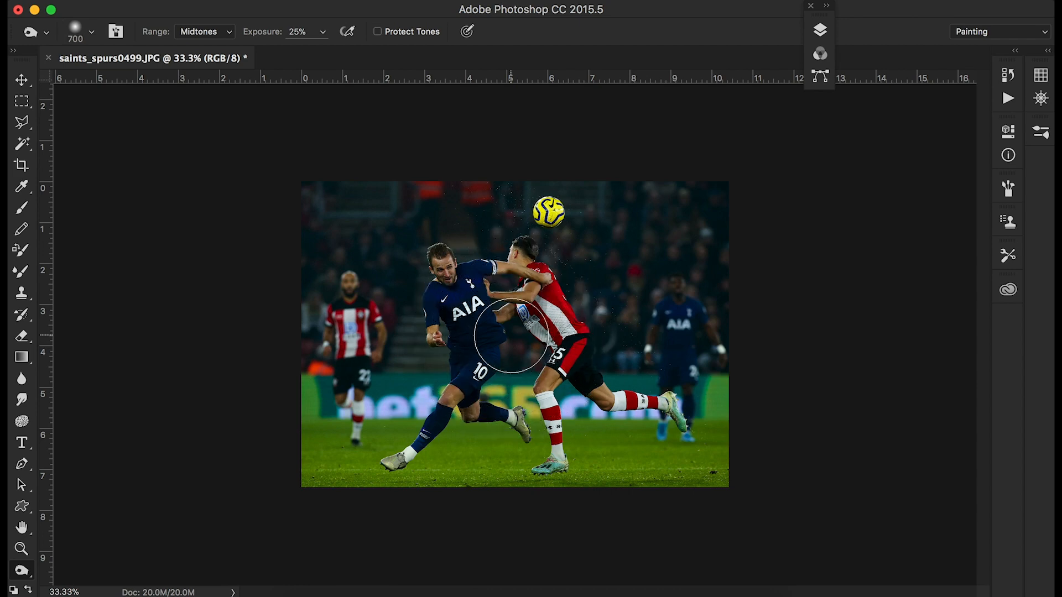
key(bracketleft)
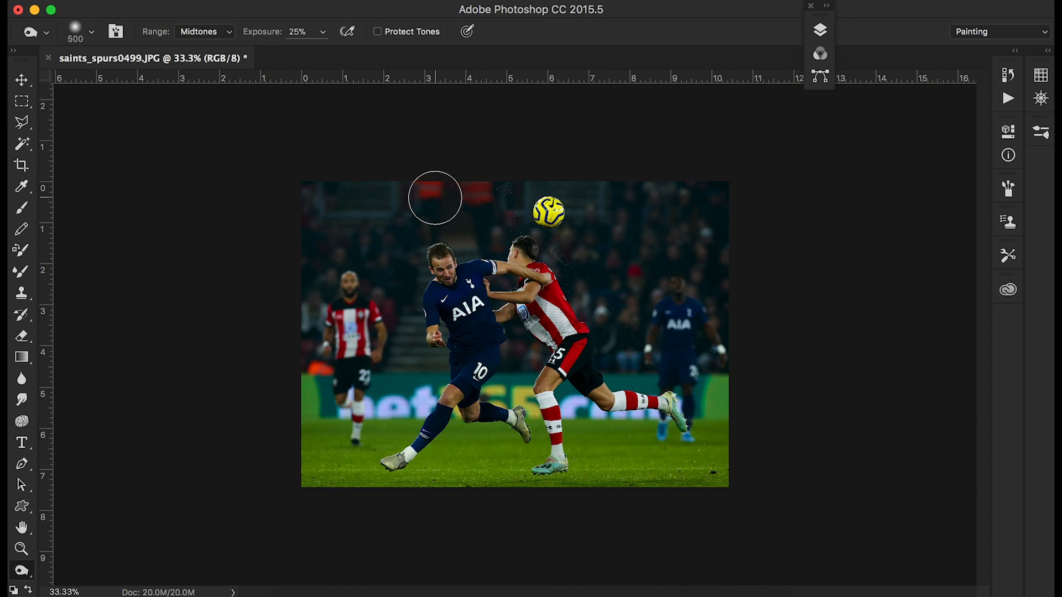
Enlarge the burn brush to 700 px and darken the crowd background along the photo's upper edge.
key(bracketright)
key(bracketright)
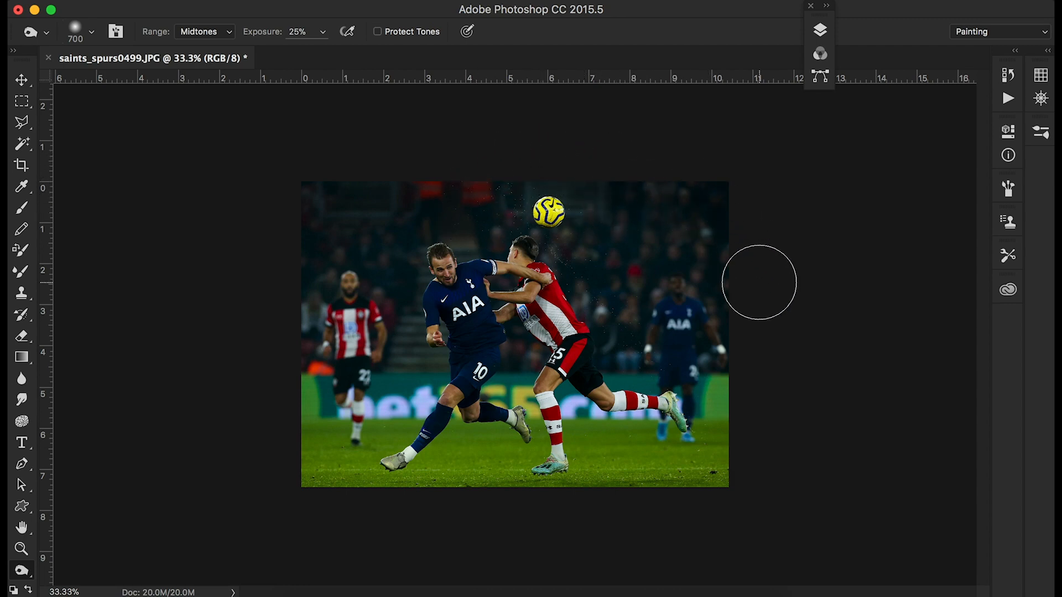
mouse_move(424, 181)
mouse_down()
mouse_move(475, 210)
mouse_move(428, 204)
mouse_move(371, 227)
mouse_up()
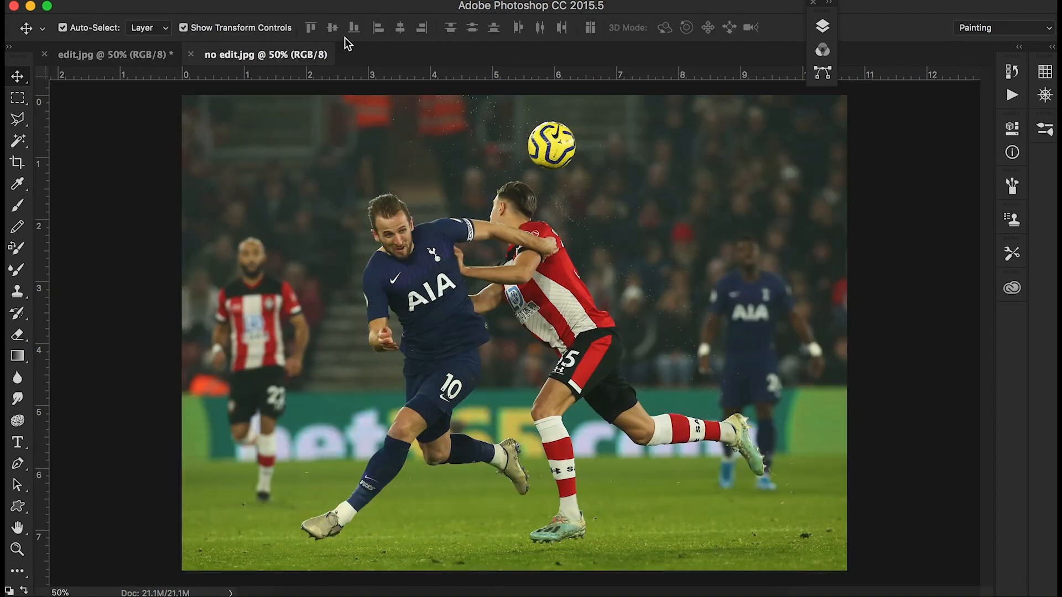
Compare the edited photo edit.jpg with the unedited no edit.jpg by switching back and forth between them.
click(124, 53)
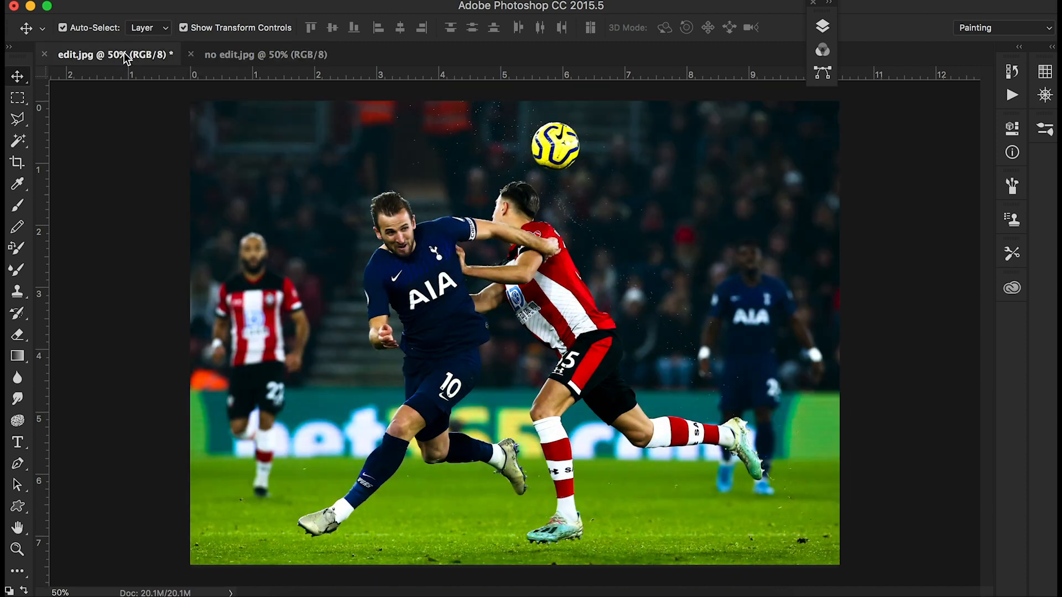
click(272, 53)
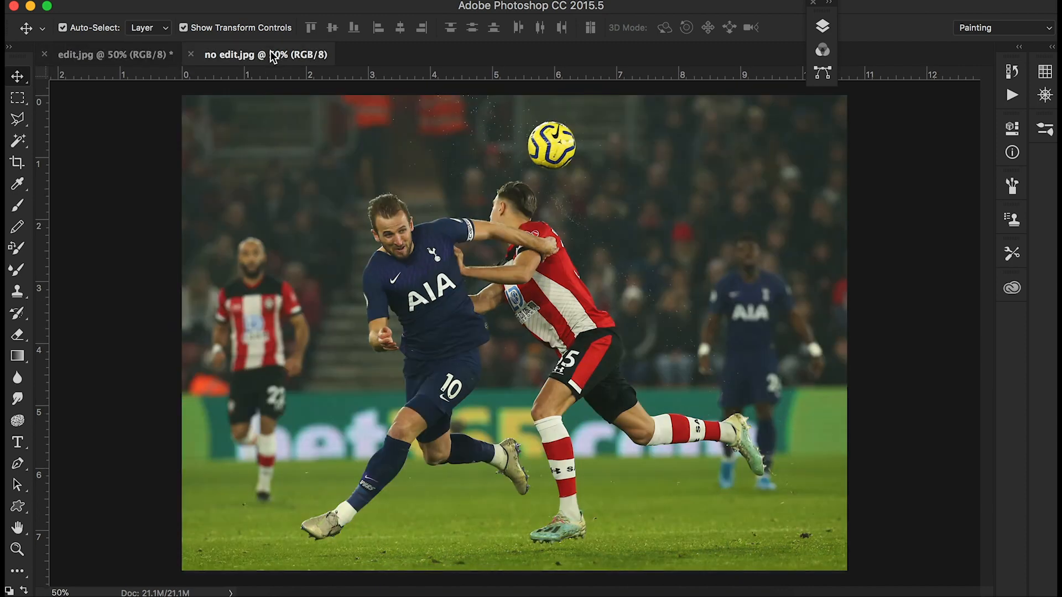
click(123, 56)
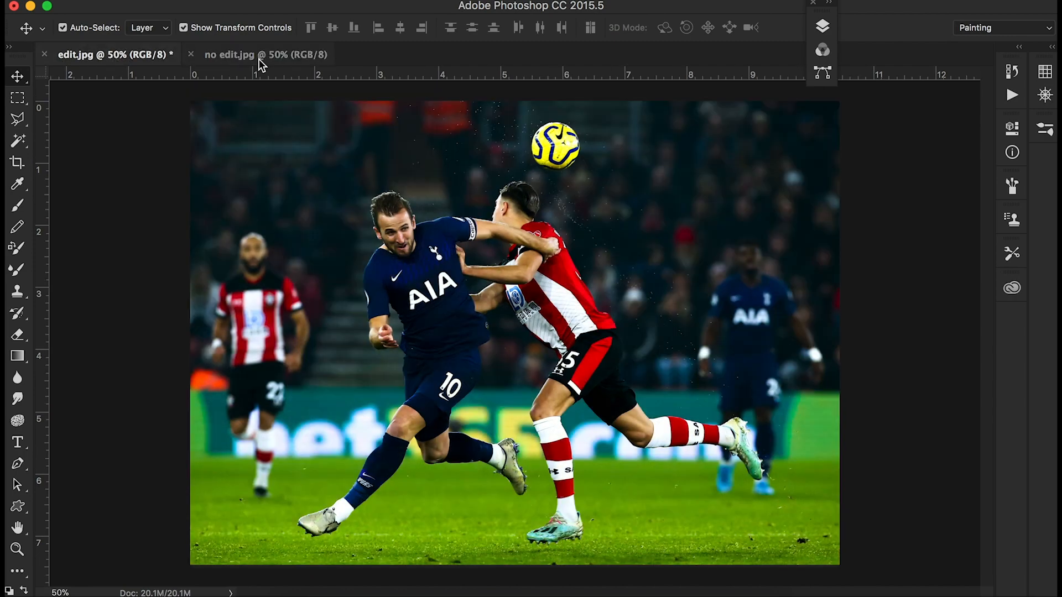
click(254, 58)
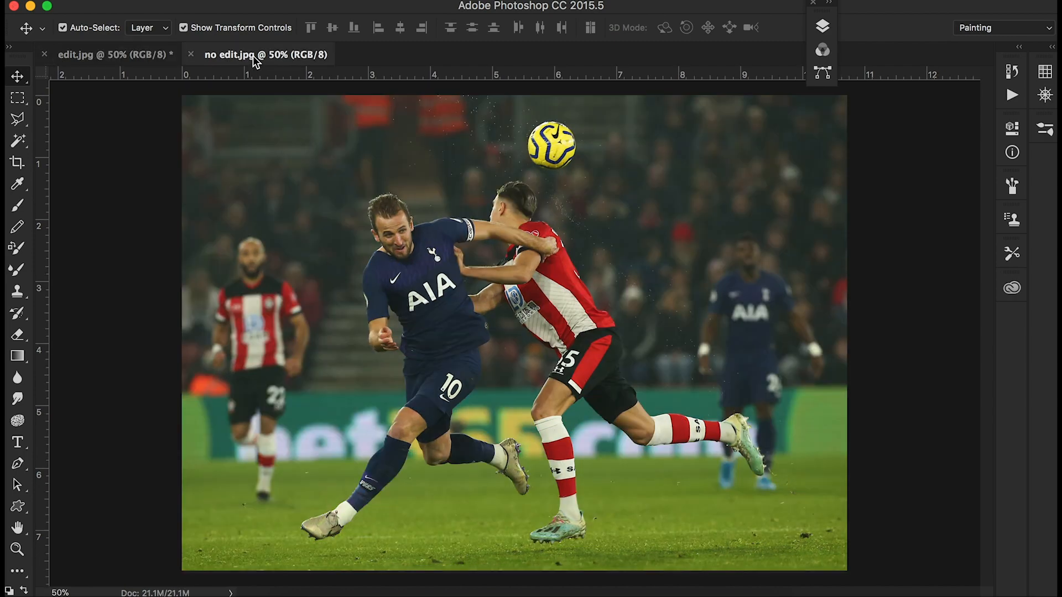
click(128, 60)
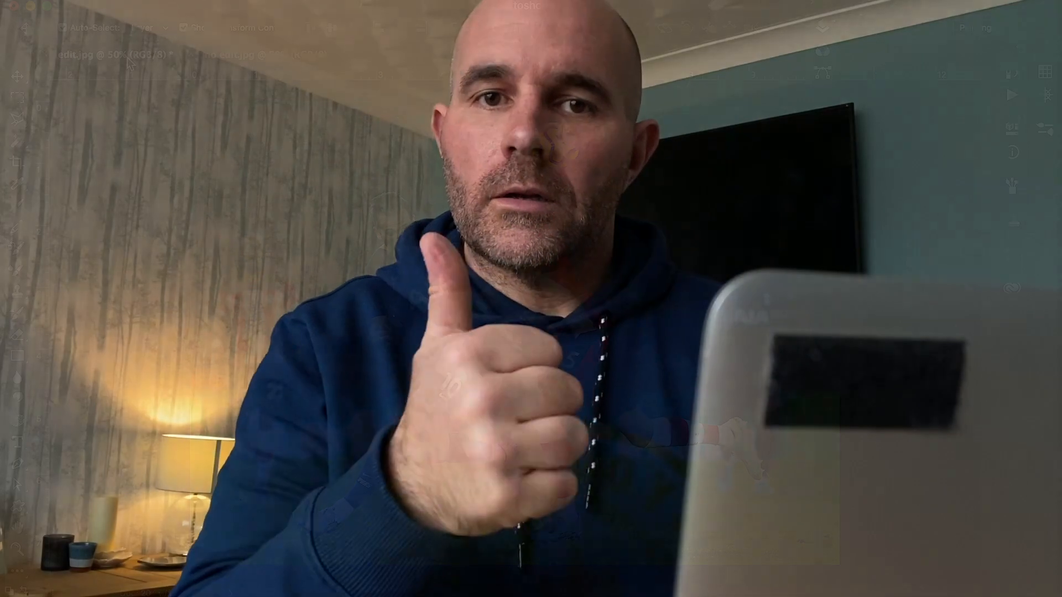